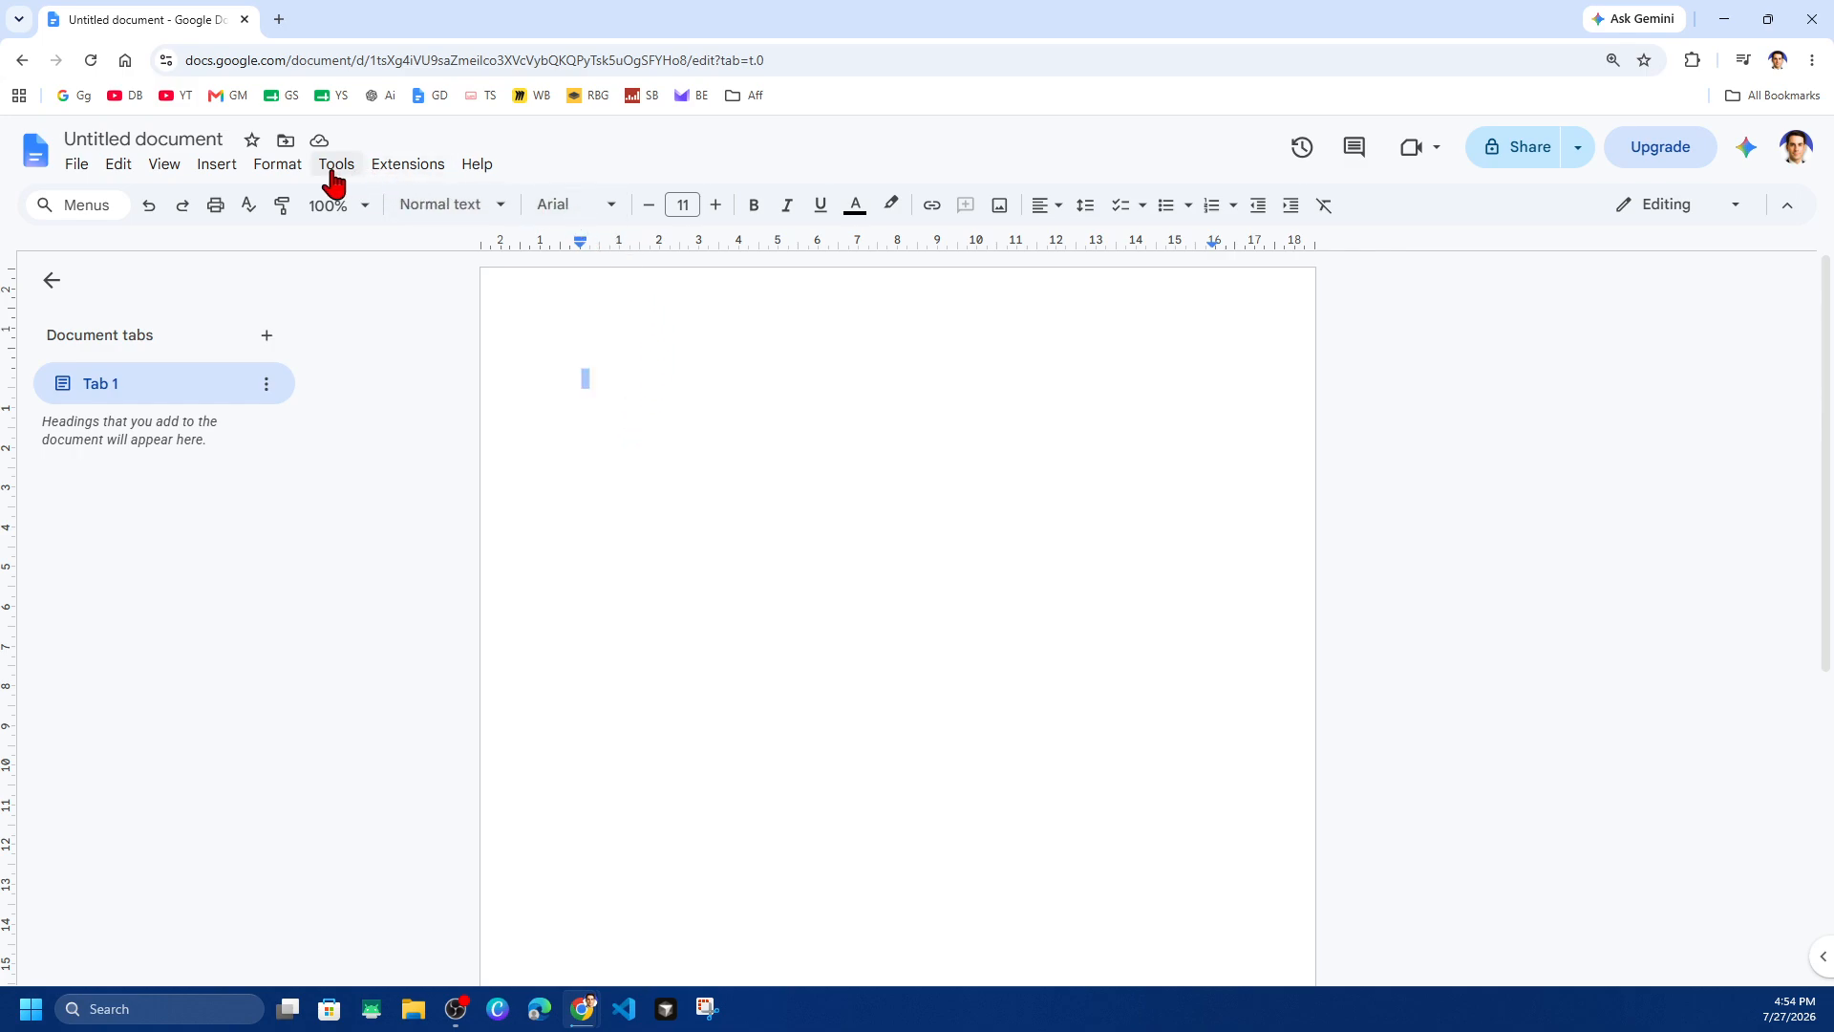
# Step: Set the document's font to Times New Roman at size 12
pyautogui.click(602, 209)
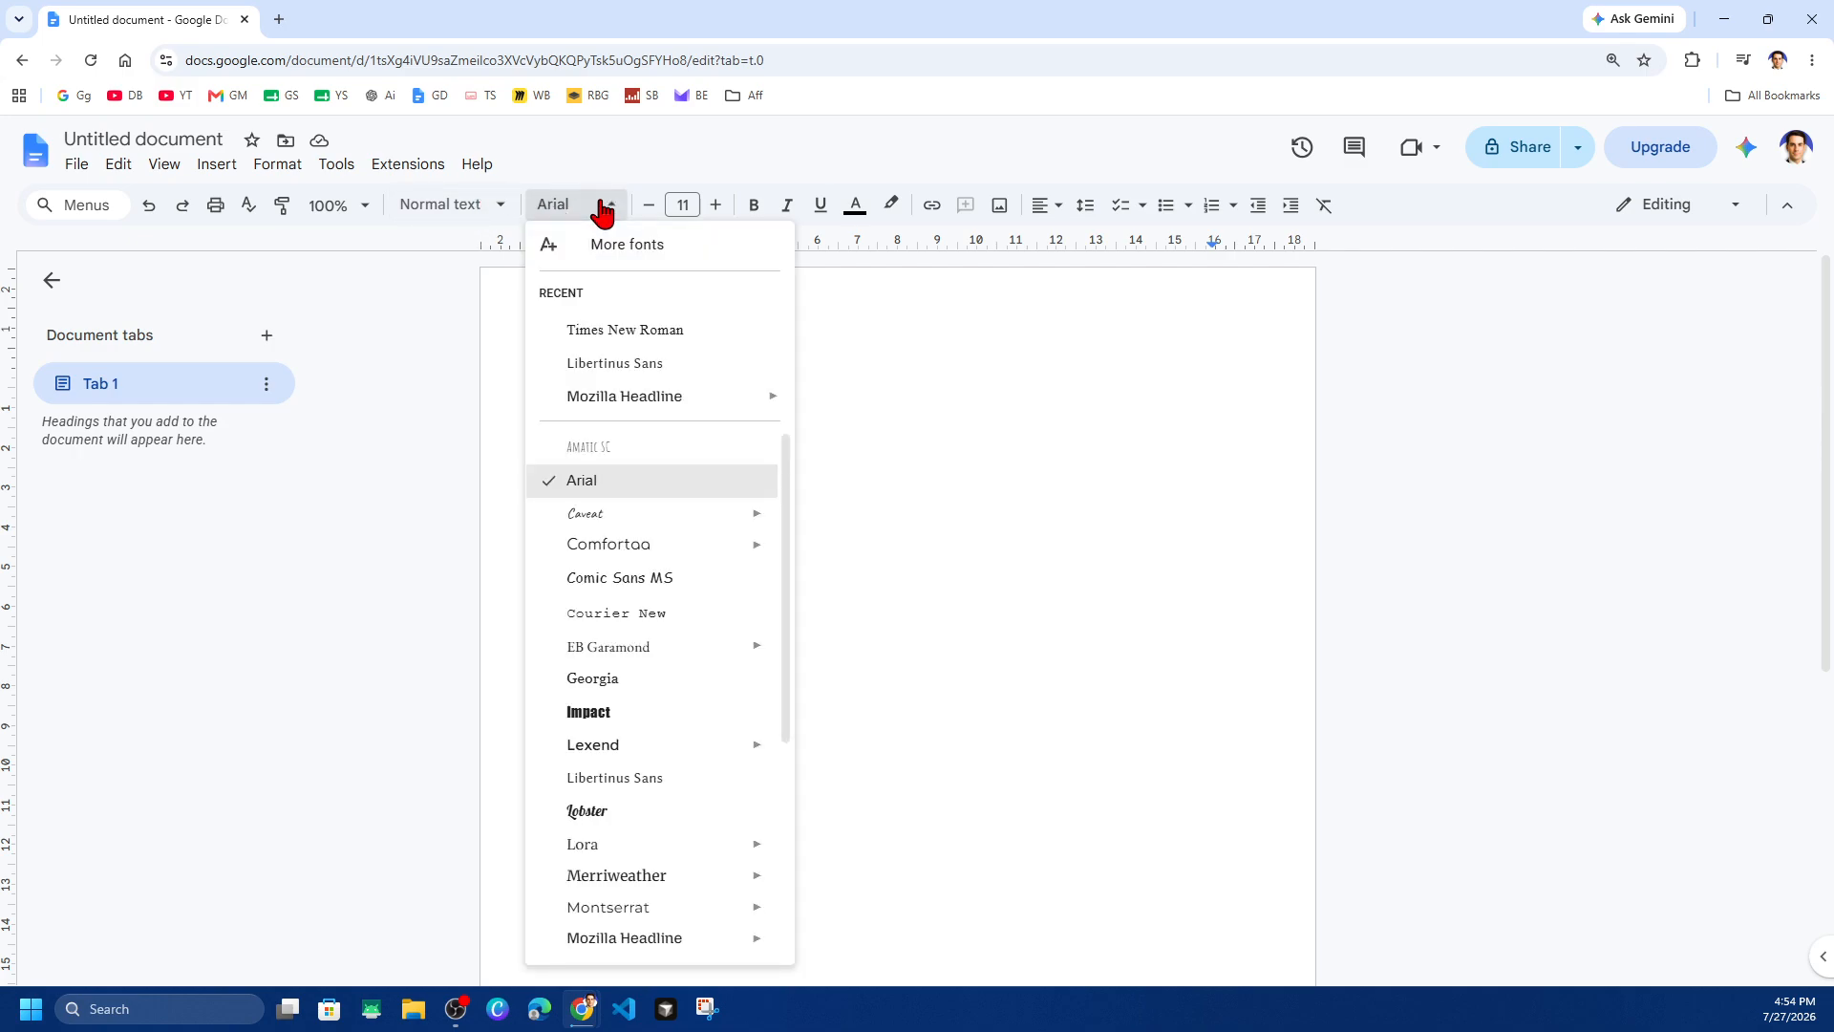
pyautogui.click(635, 333)
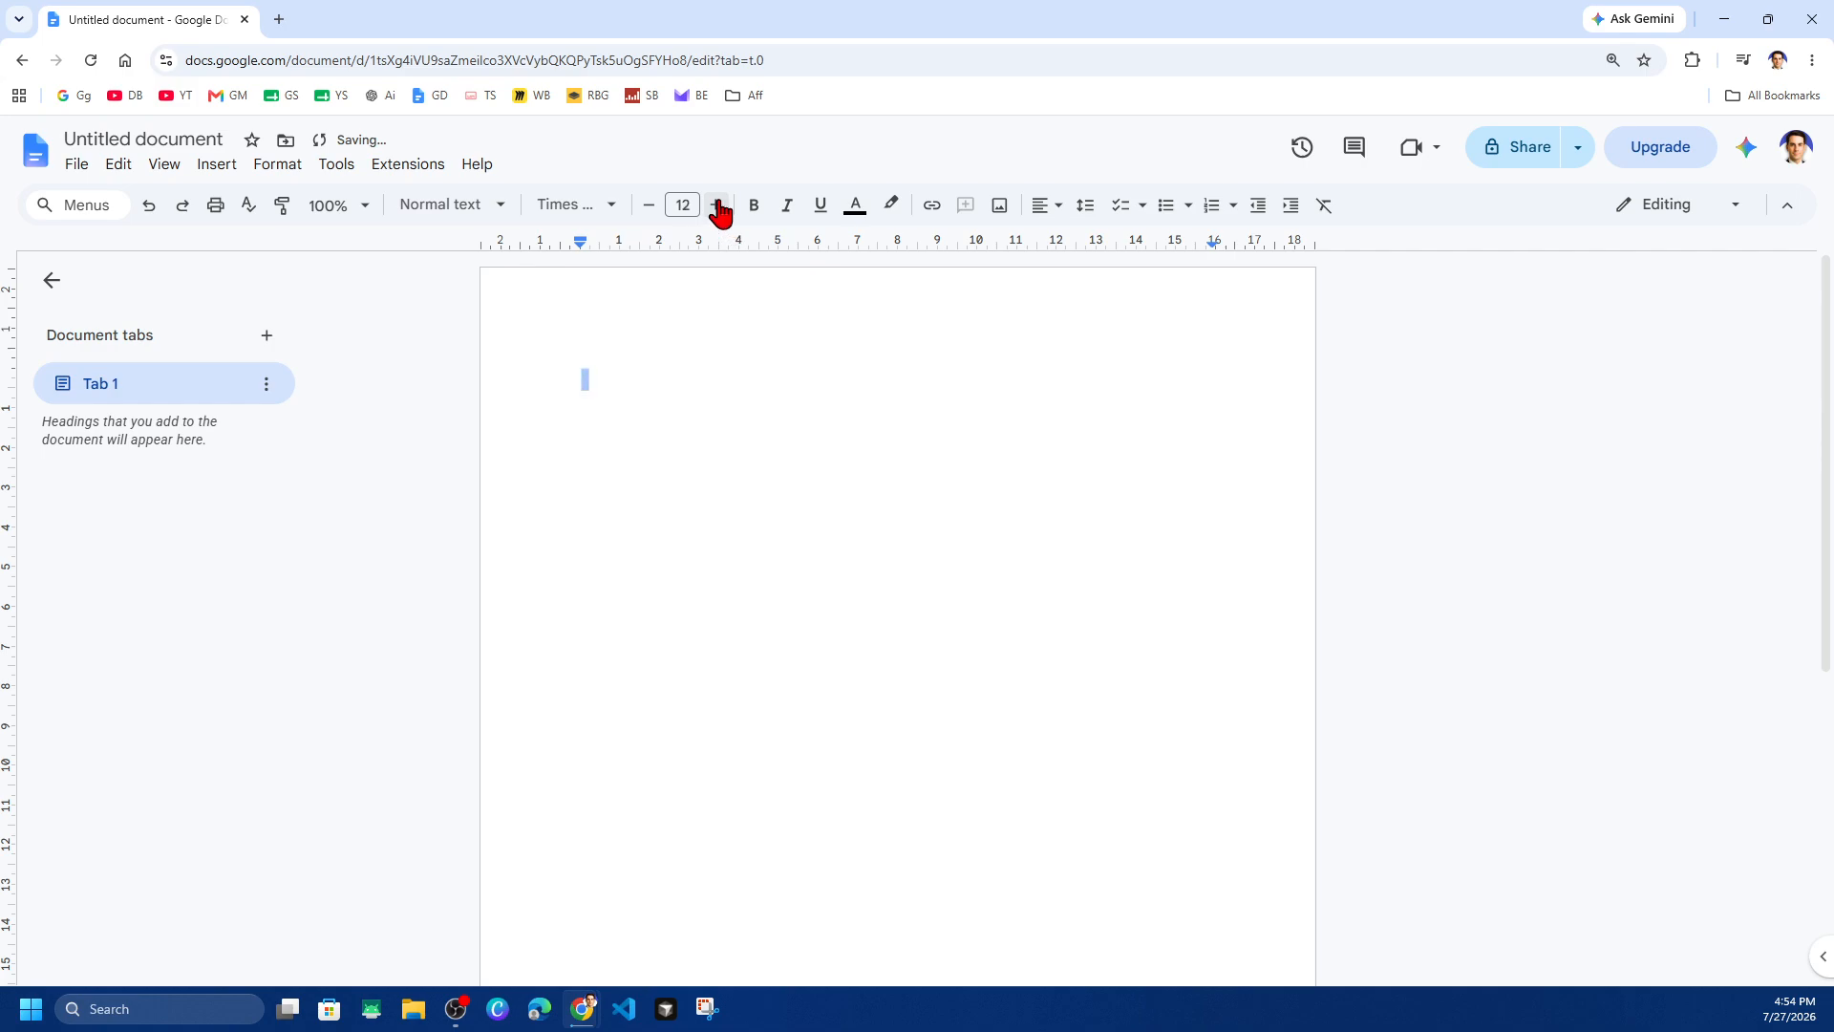
pyautogui.click(740, 393)
# Step: Set the document's line spacing to double
pyautogui.click(283, 170)
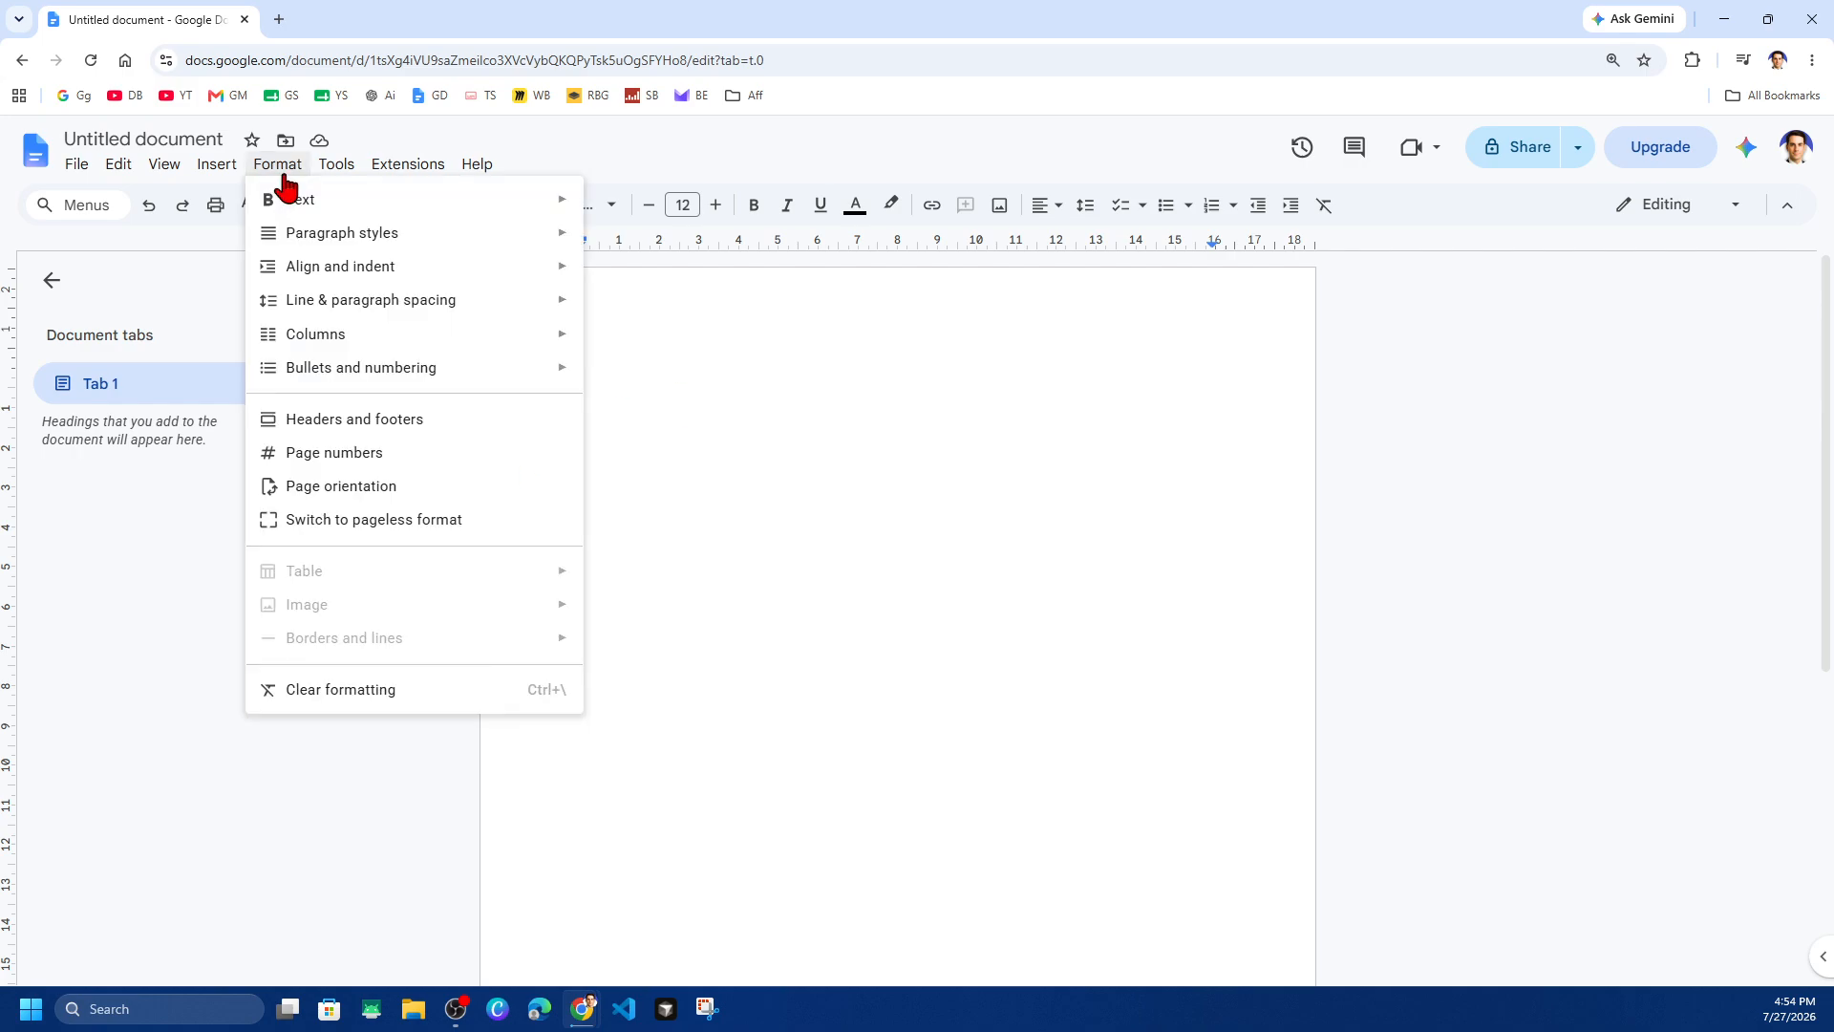
pyautogui.moveTo(411, 307)
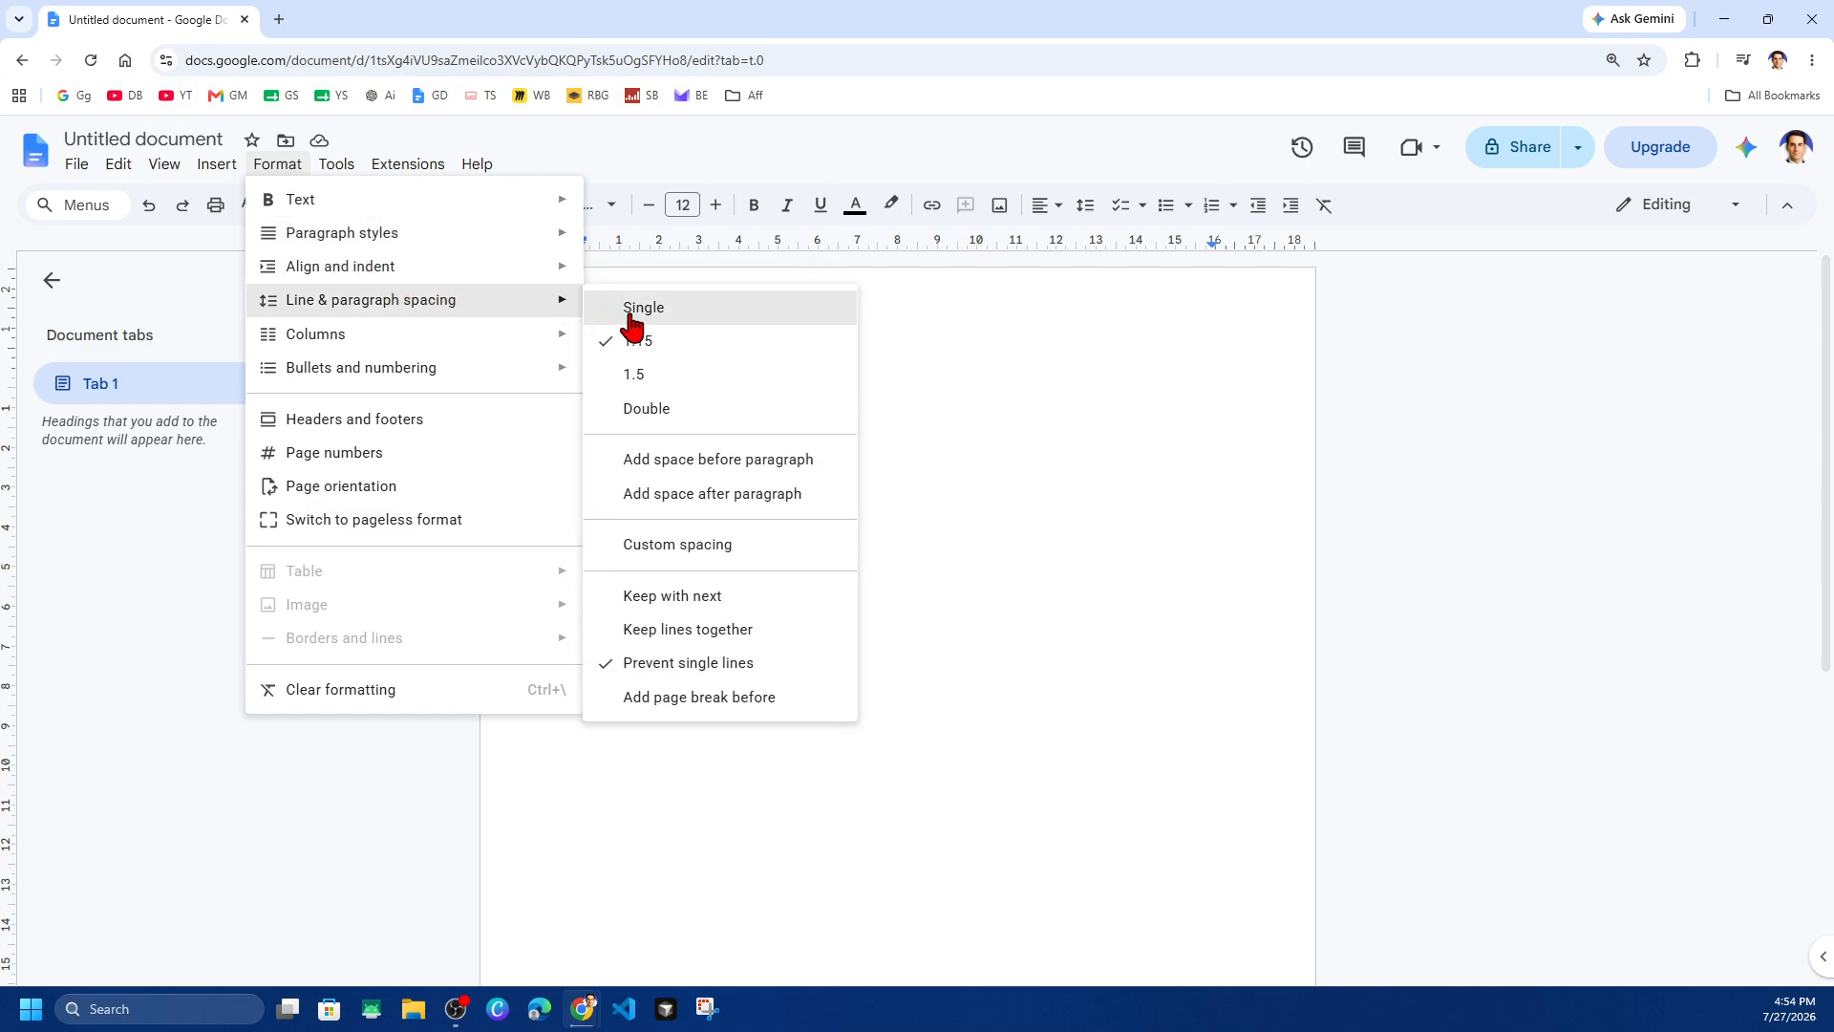
pyautogui.click(684, 413)
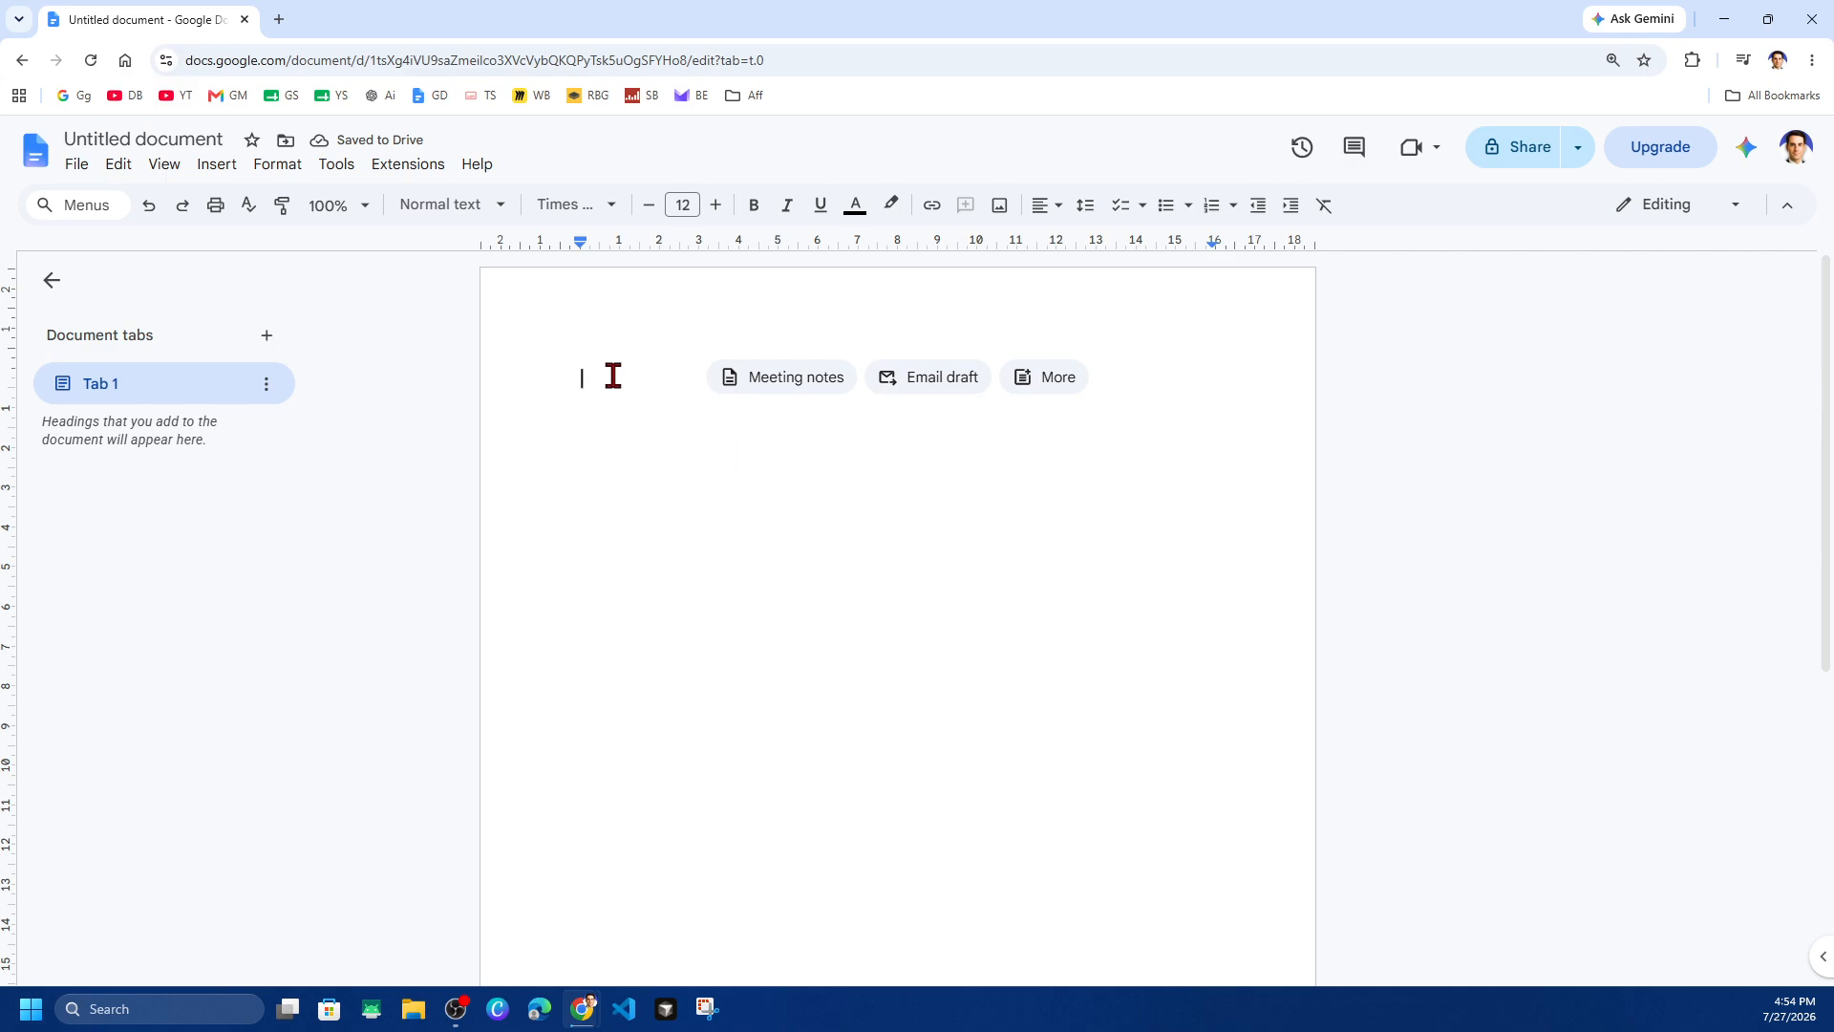
# Step: Set the top, bottom, left and right page margins of the whole document to 1 cm
pyautogui.click(77, 170)
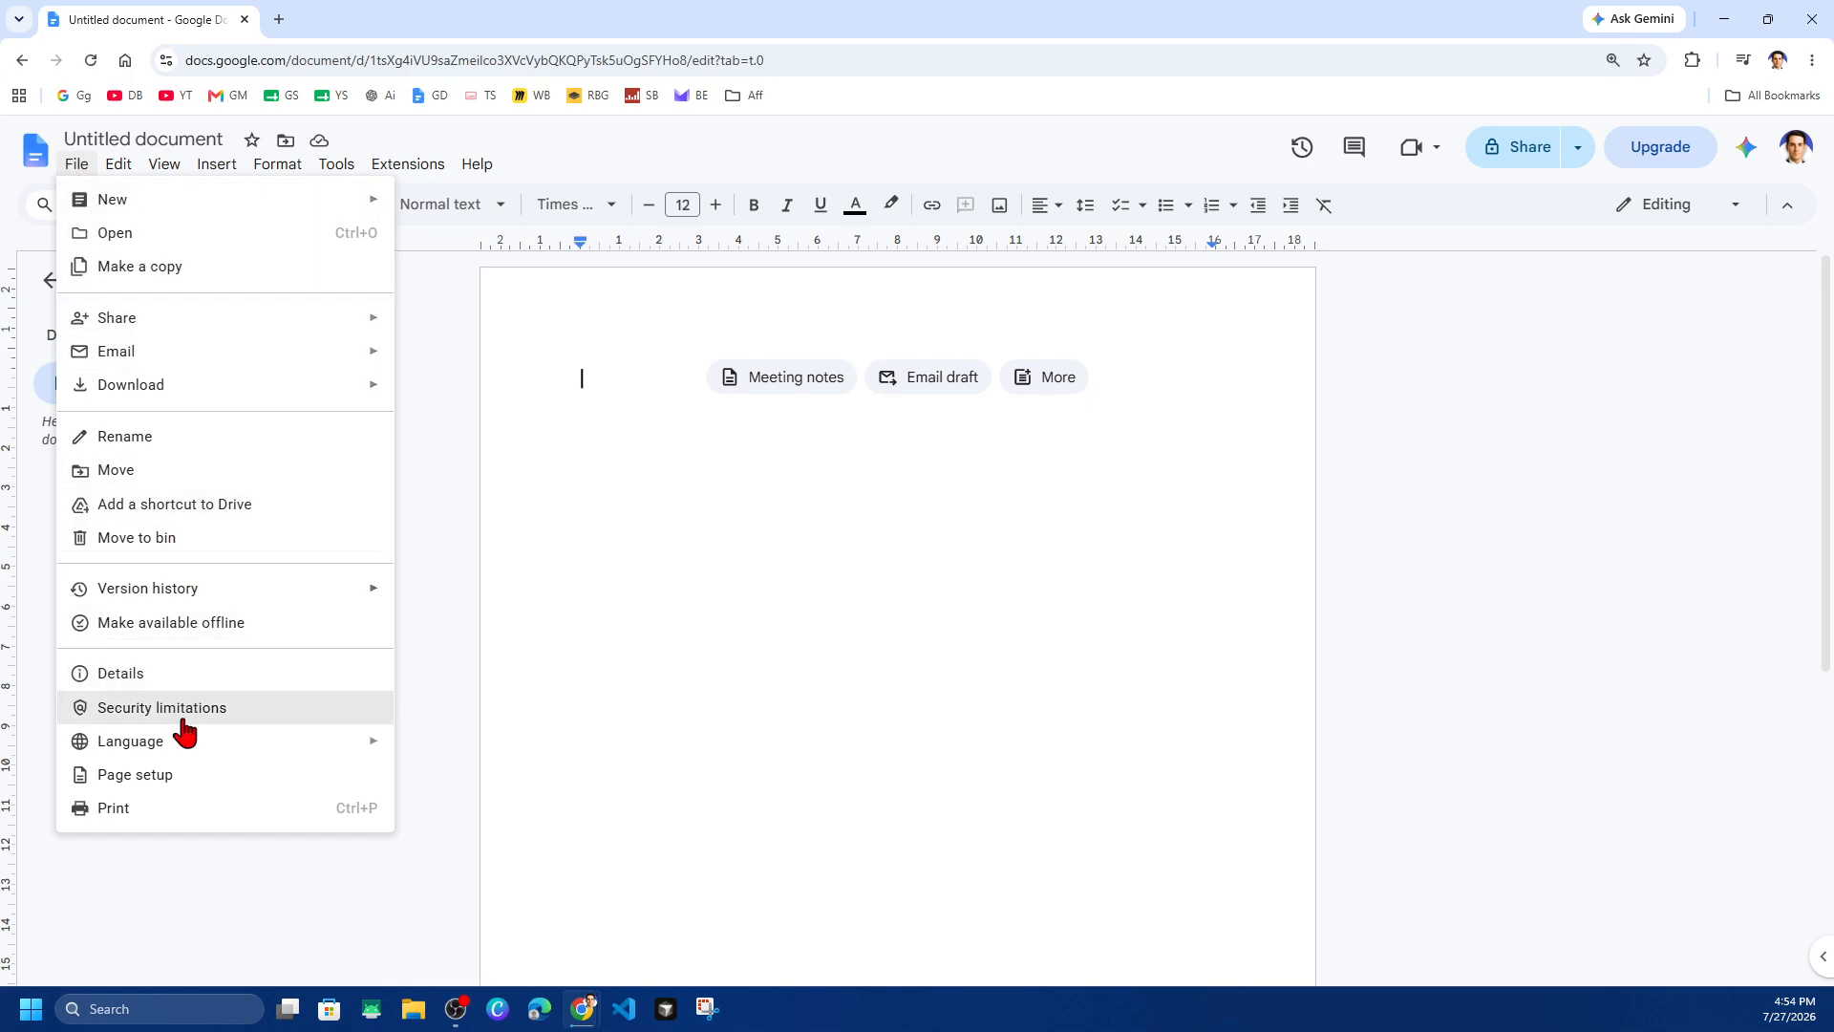
pyautogui.click(182, 777)
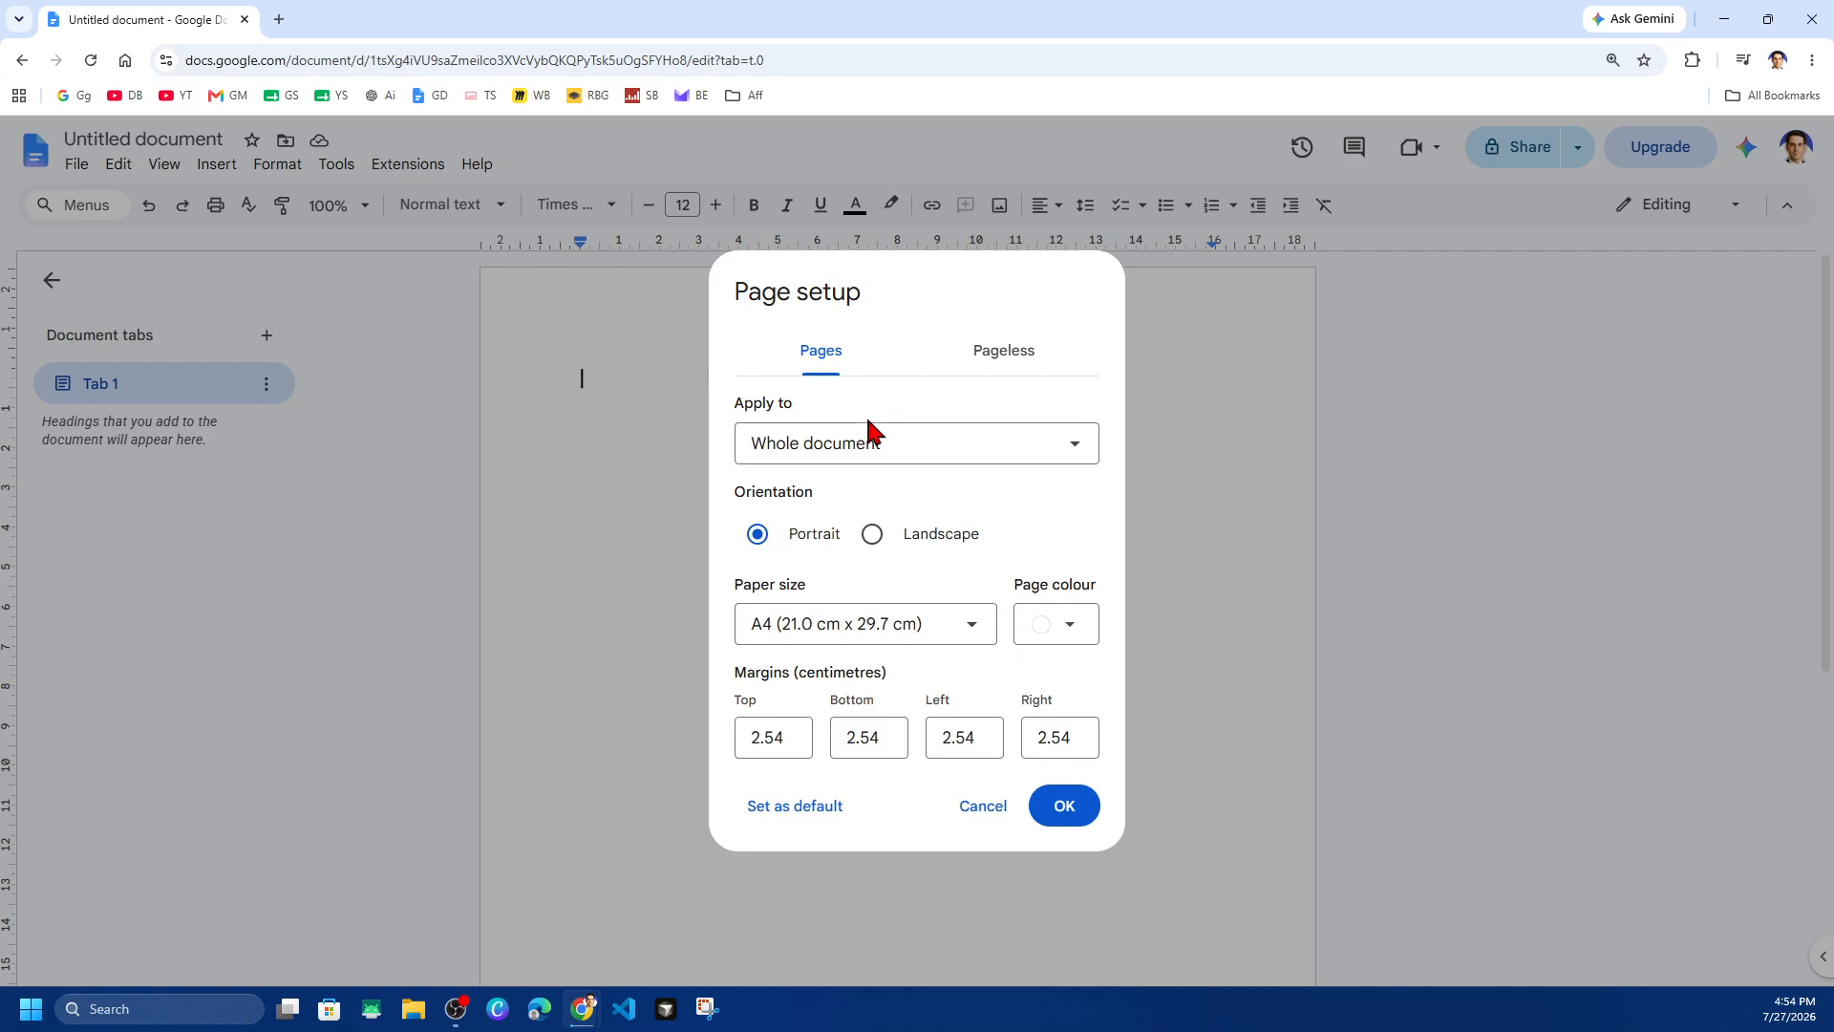
pyautogui.doubleClick(838, 673)
pyautogui.moveTo(802, 746); pyautogui.dragTo(745, 749)
pyautogui.click(860, 737)
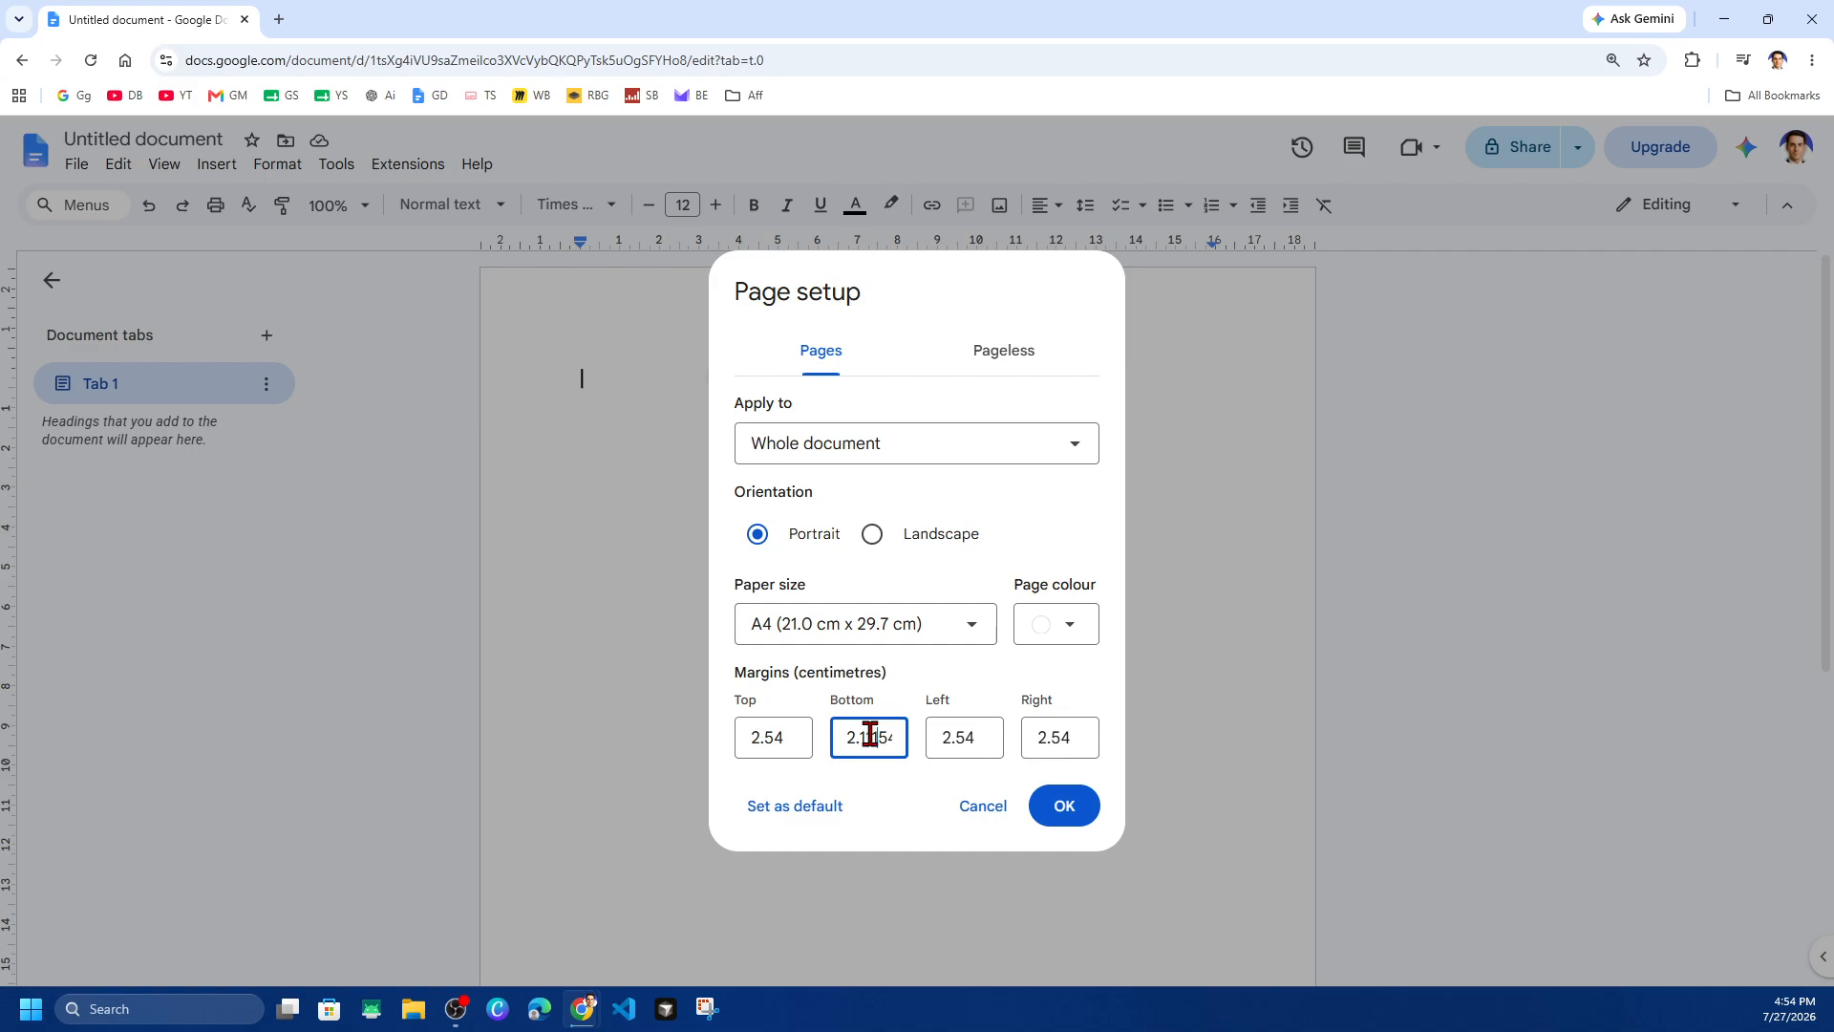
pyautogui.moveTo(894, 738); pyautogui.dragTo(846, 738)
pyautogui.write('1')
pyautogui.doubleClick(770, 736)
pyautogui.write('1')
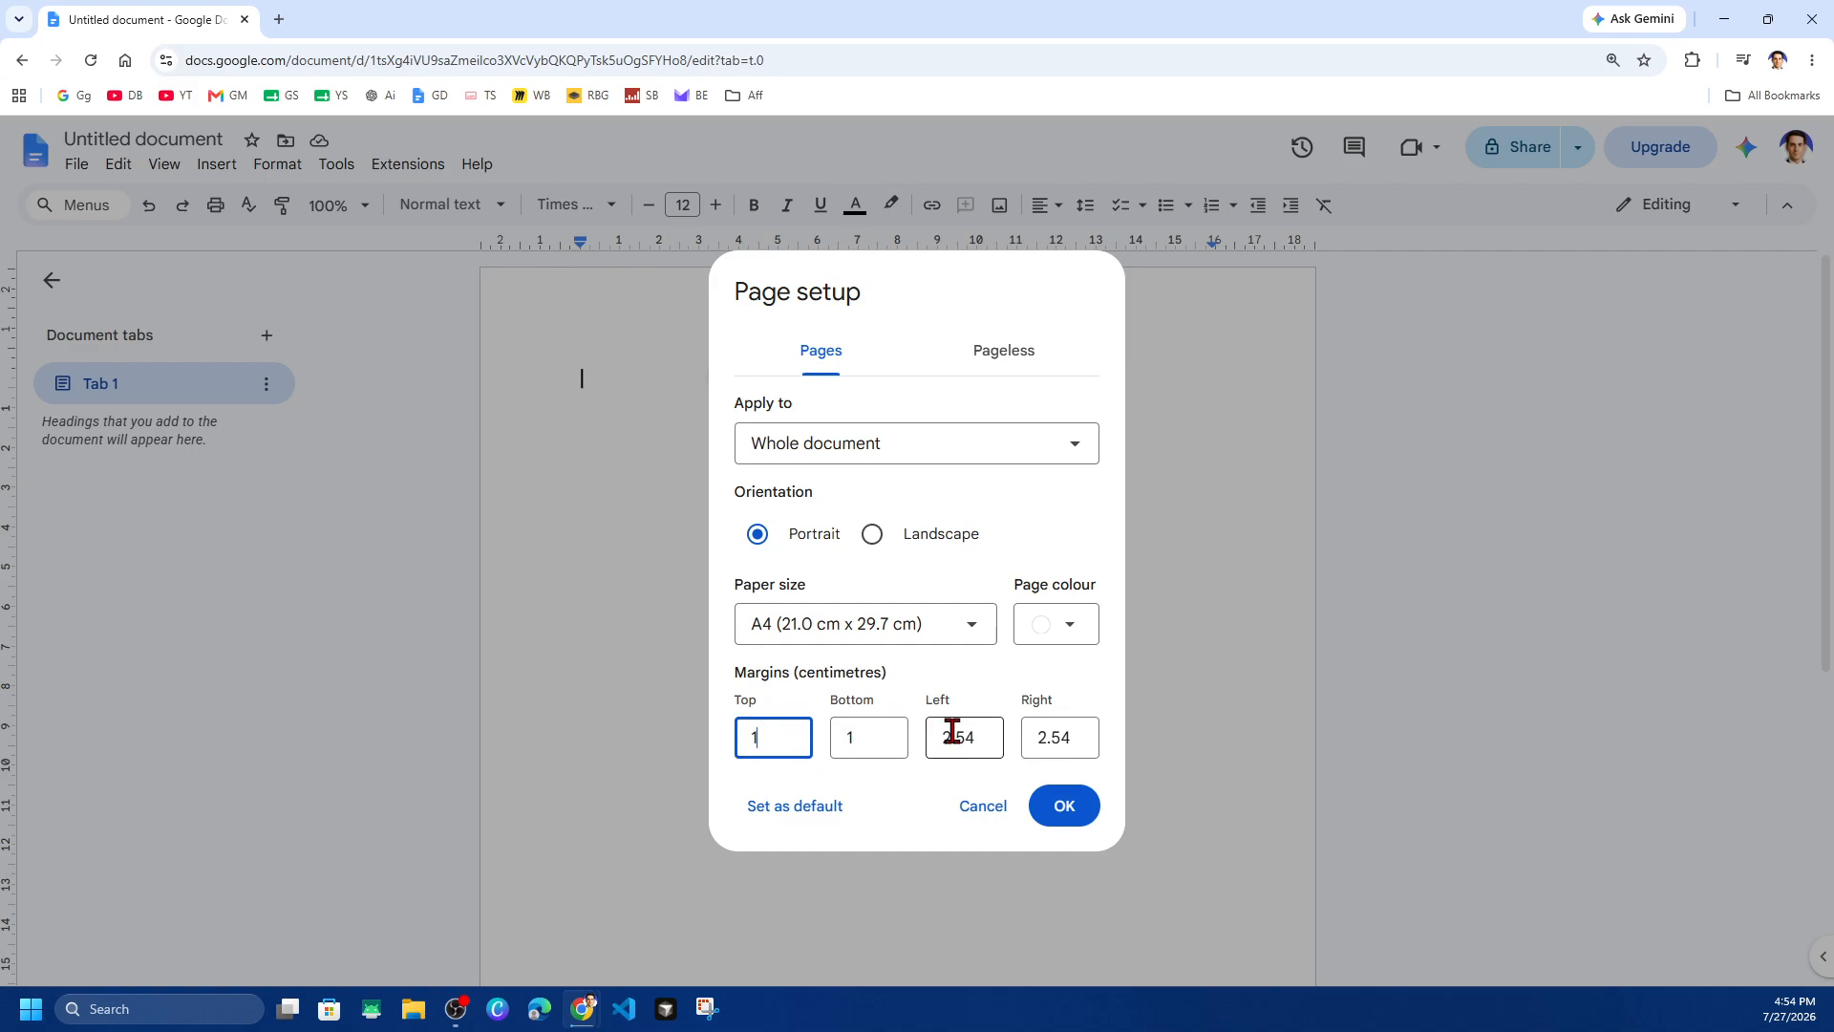
pyautogui.doubleClick(963, 734)
pyautogui.write('1')
pyautogui.doubleClick(1059, 734)
pyautogui.write('1')
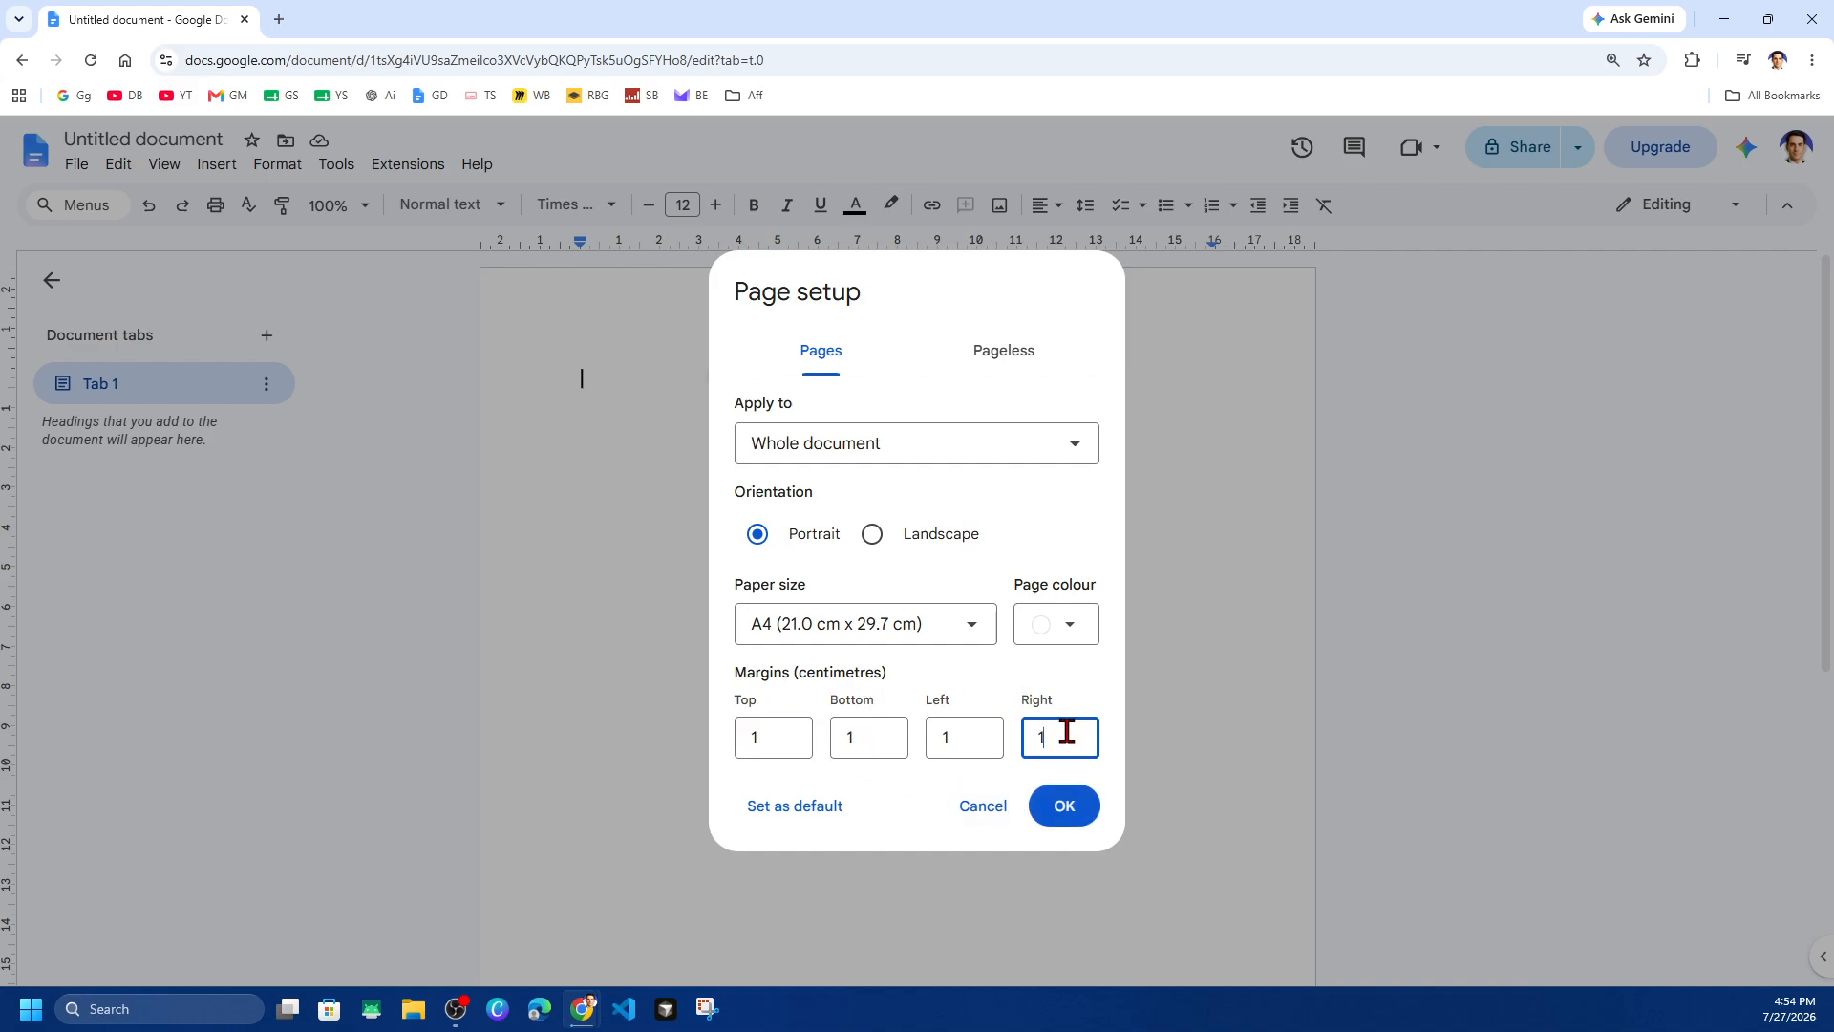
pyautogui.click(1047, 827)
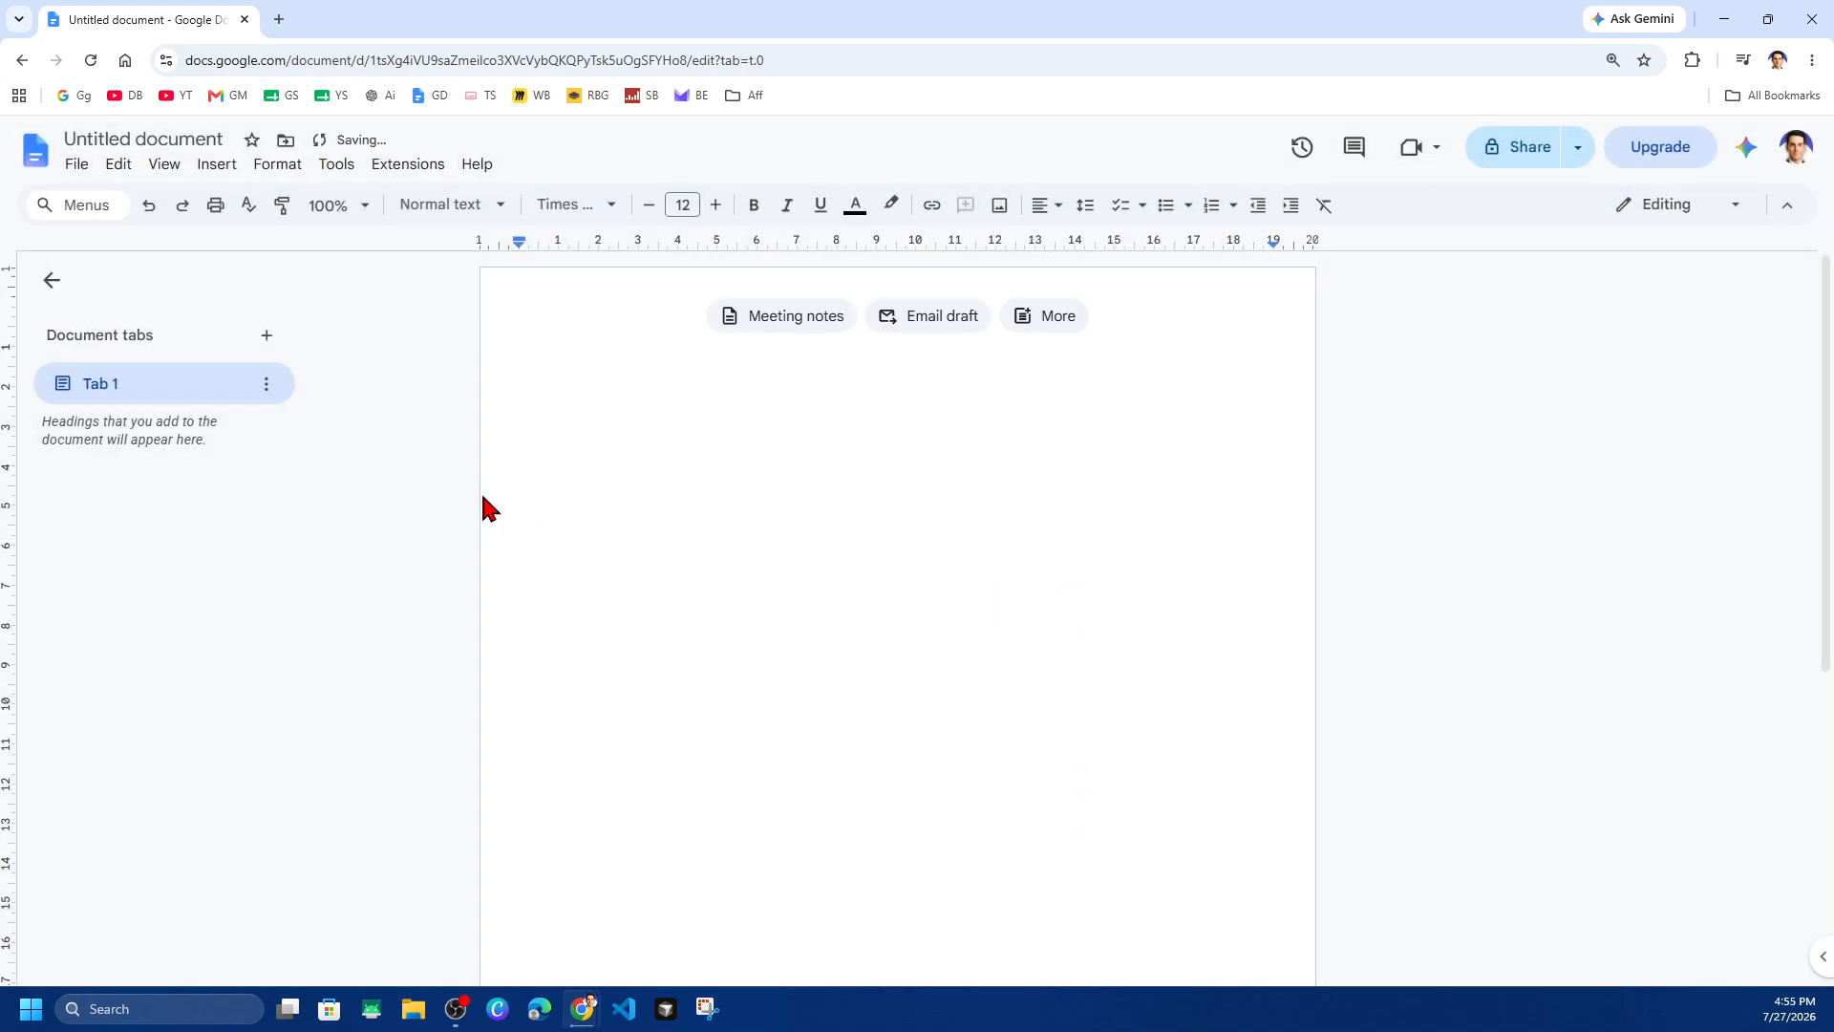
pyautogui.write('2')
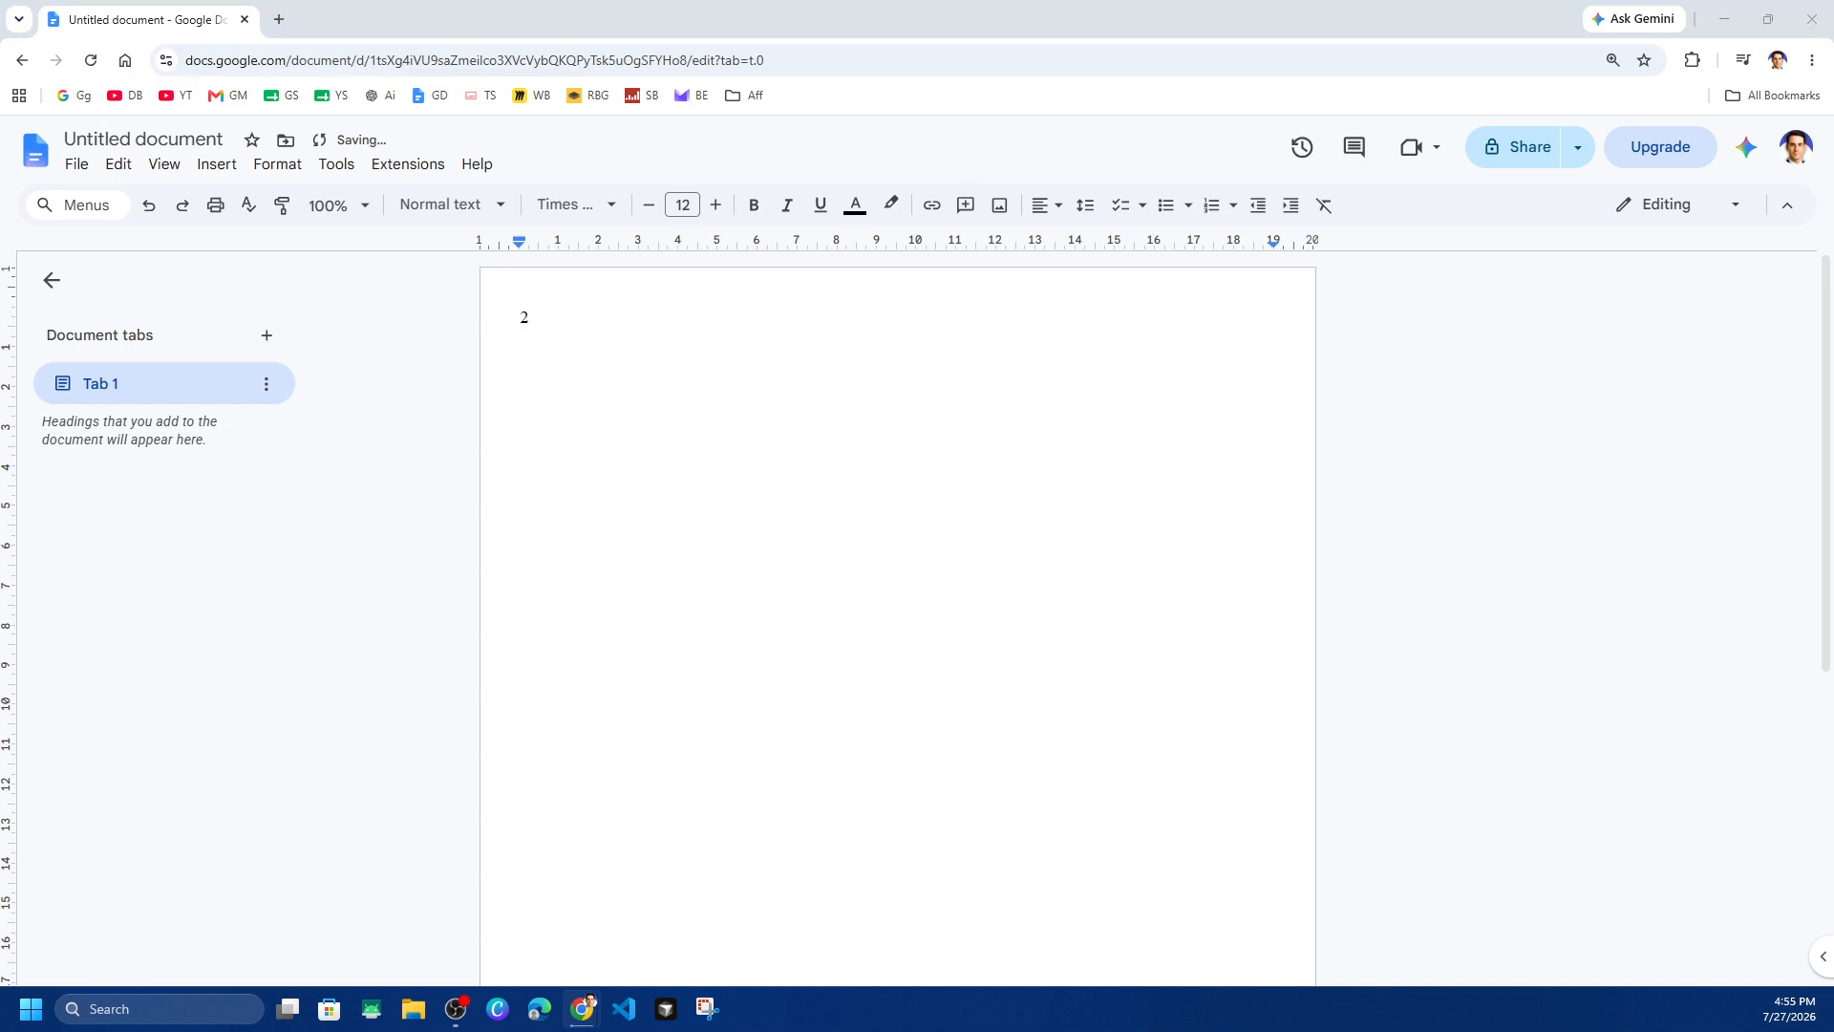
pyautogui.press('BackSpace')
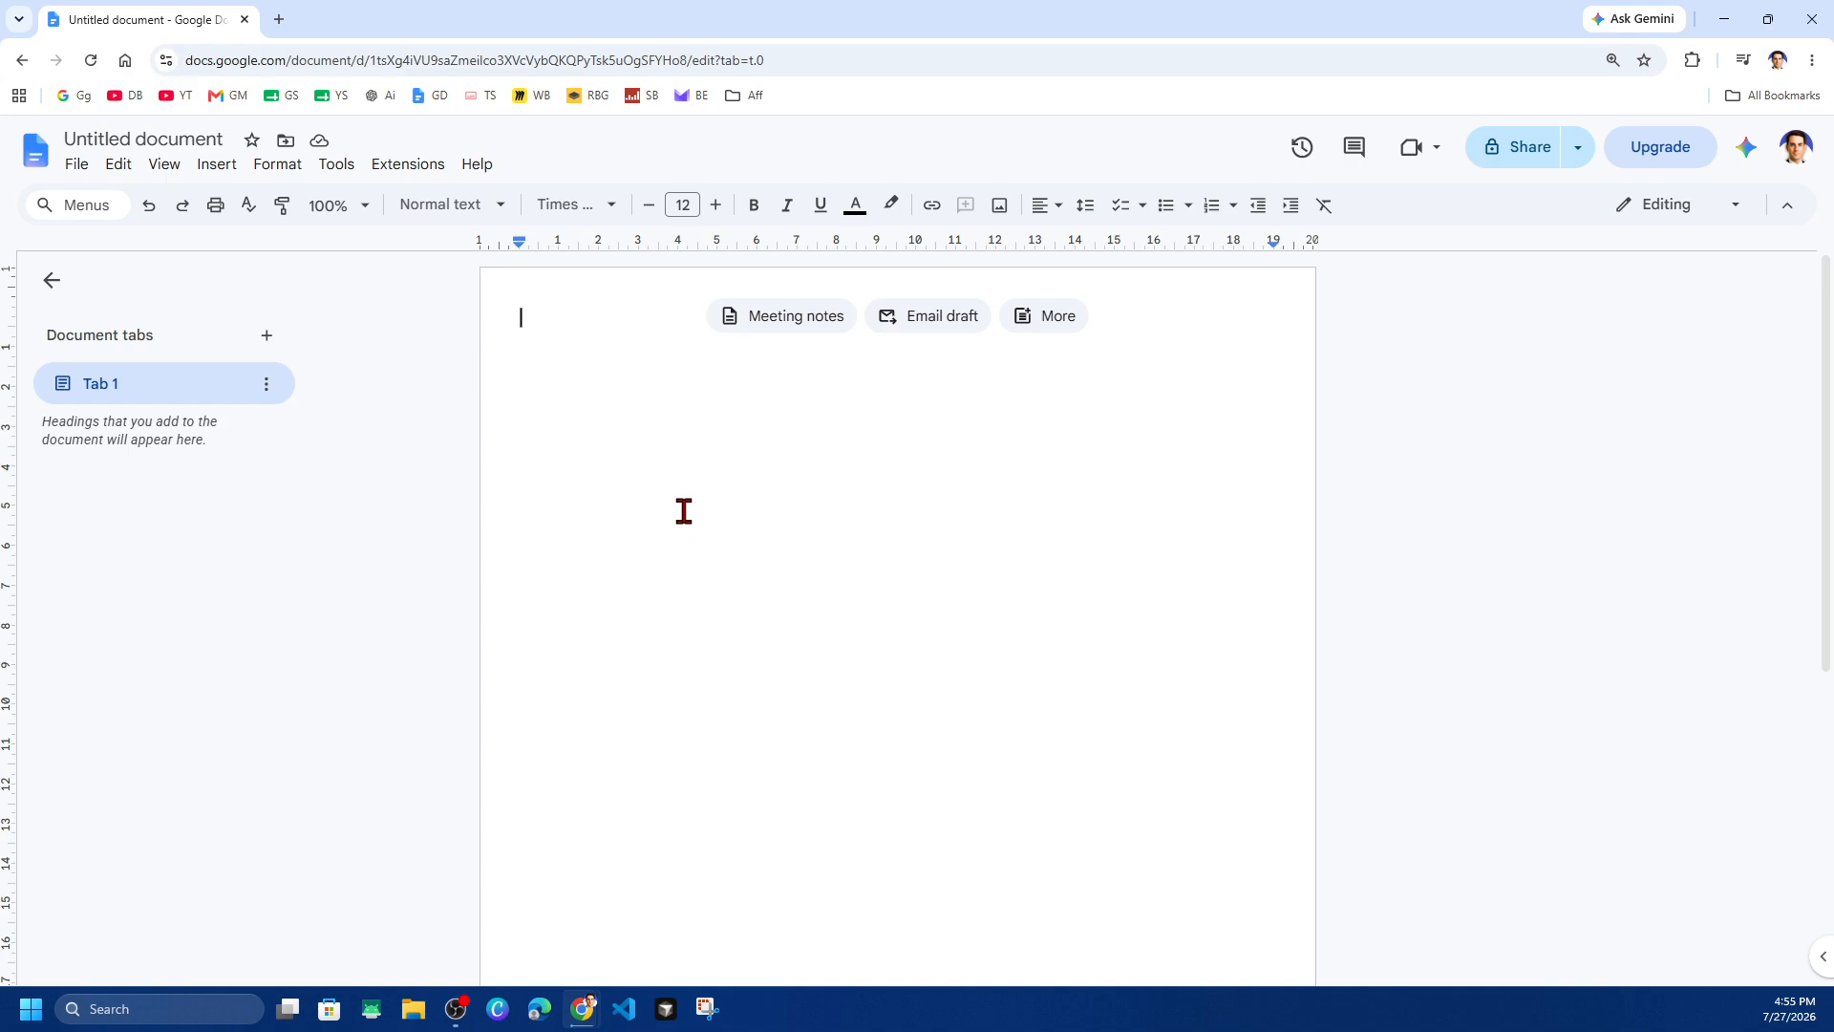
# Step: Open the page header, align it right and enter the student's surname followed by 1
pyautogui.click(216, 167)
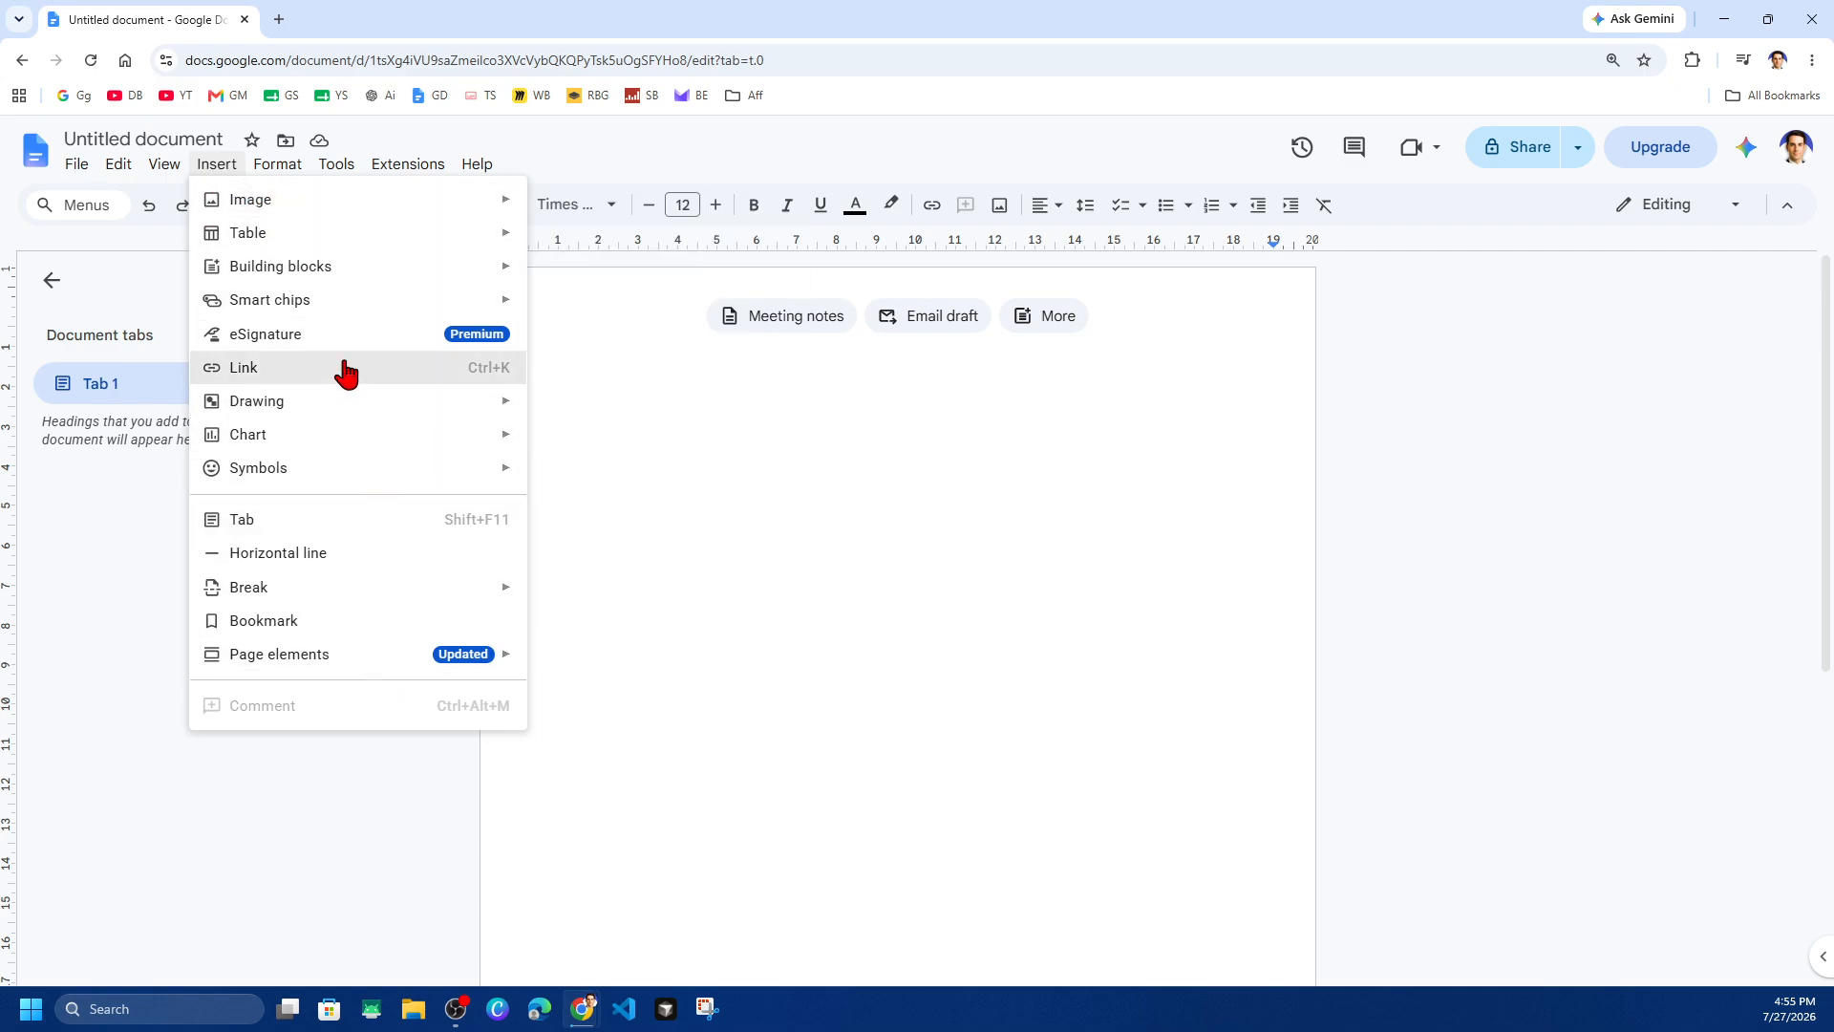
pyautogui.moveTo(284, 178)
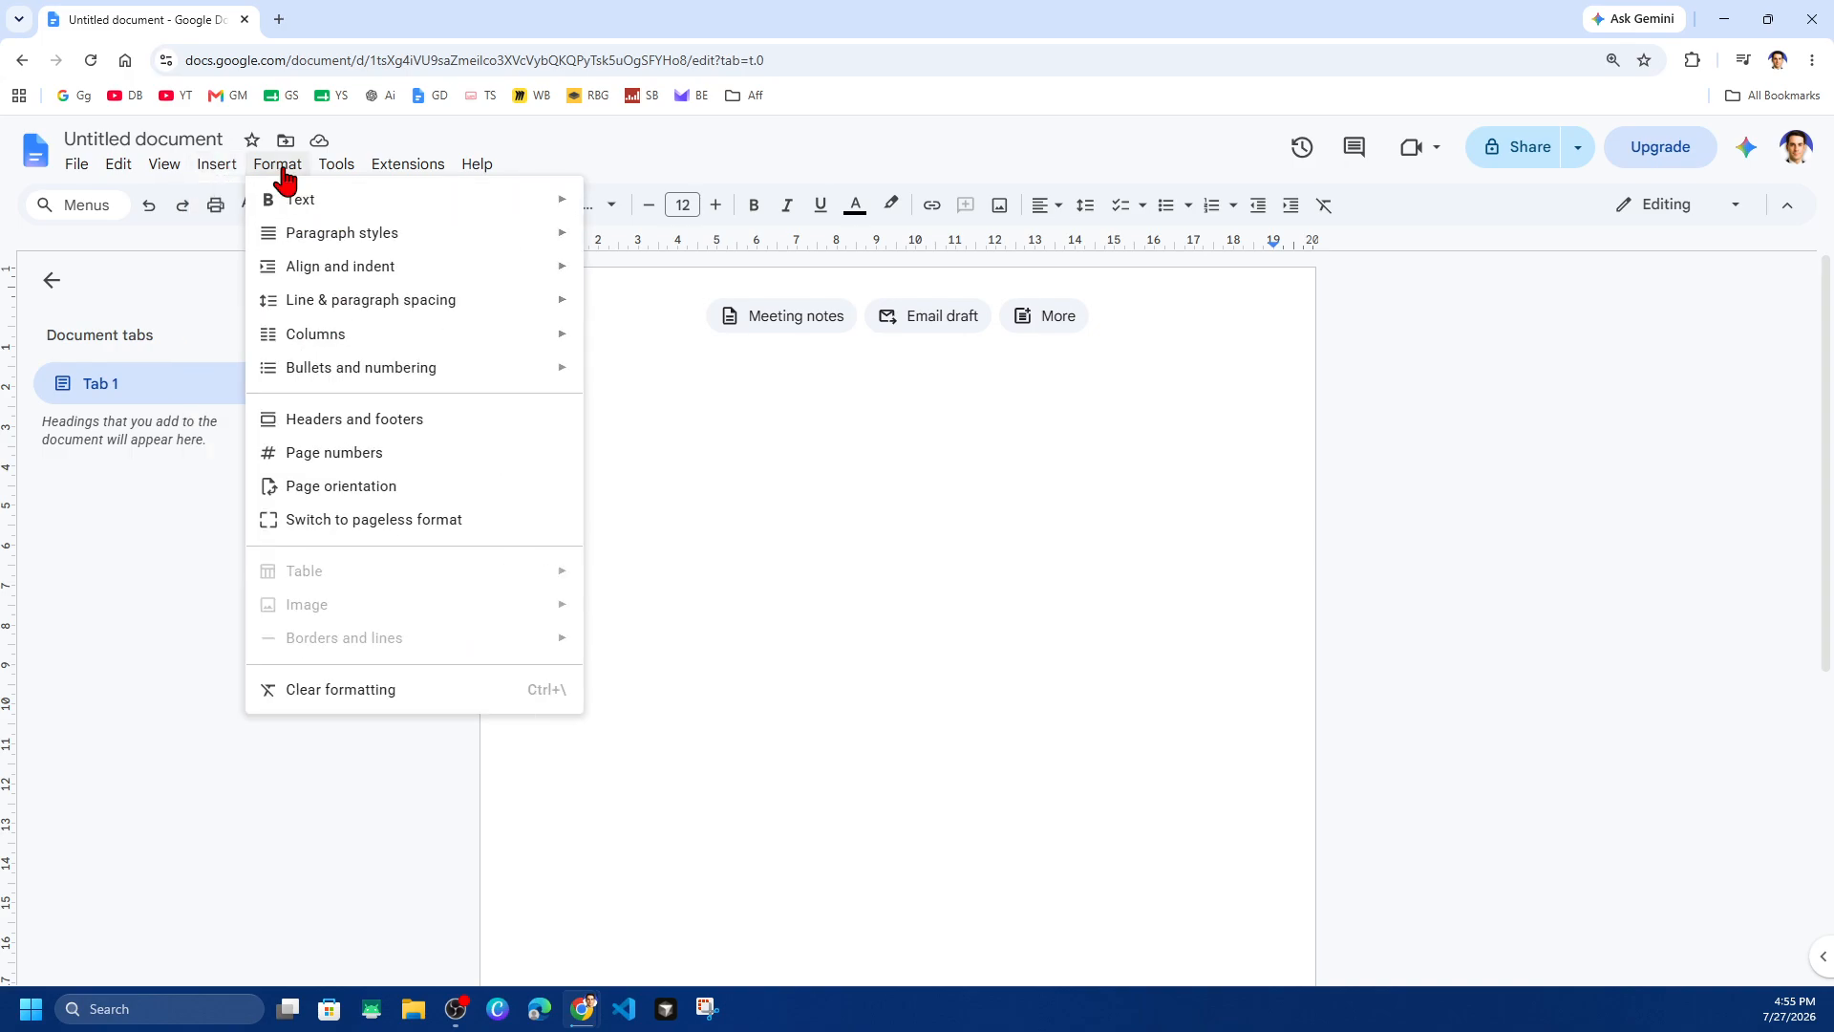
pyautogui.click(350, 422)
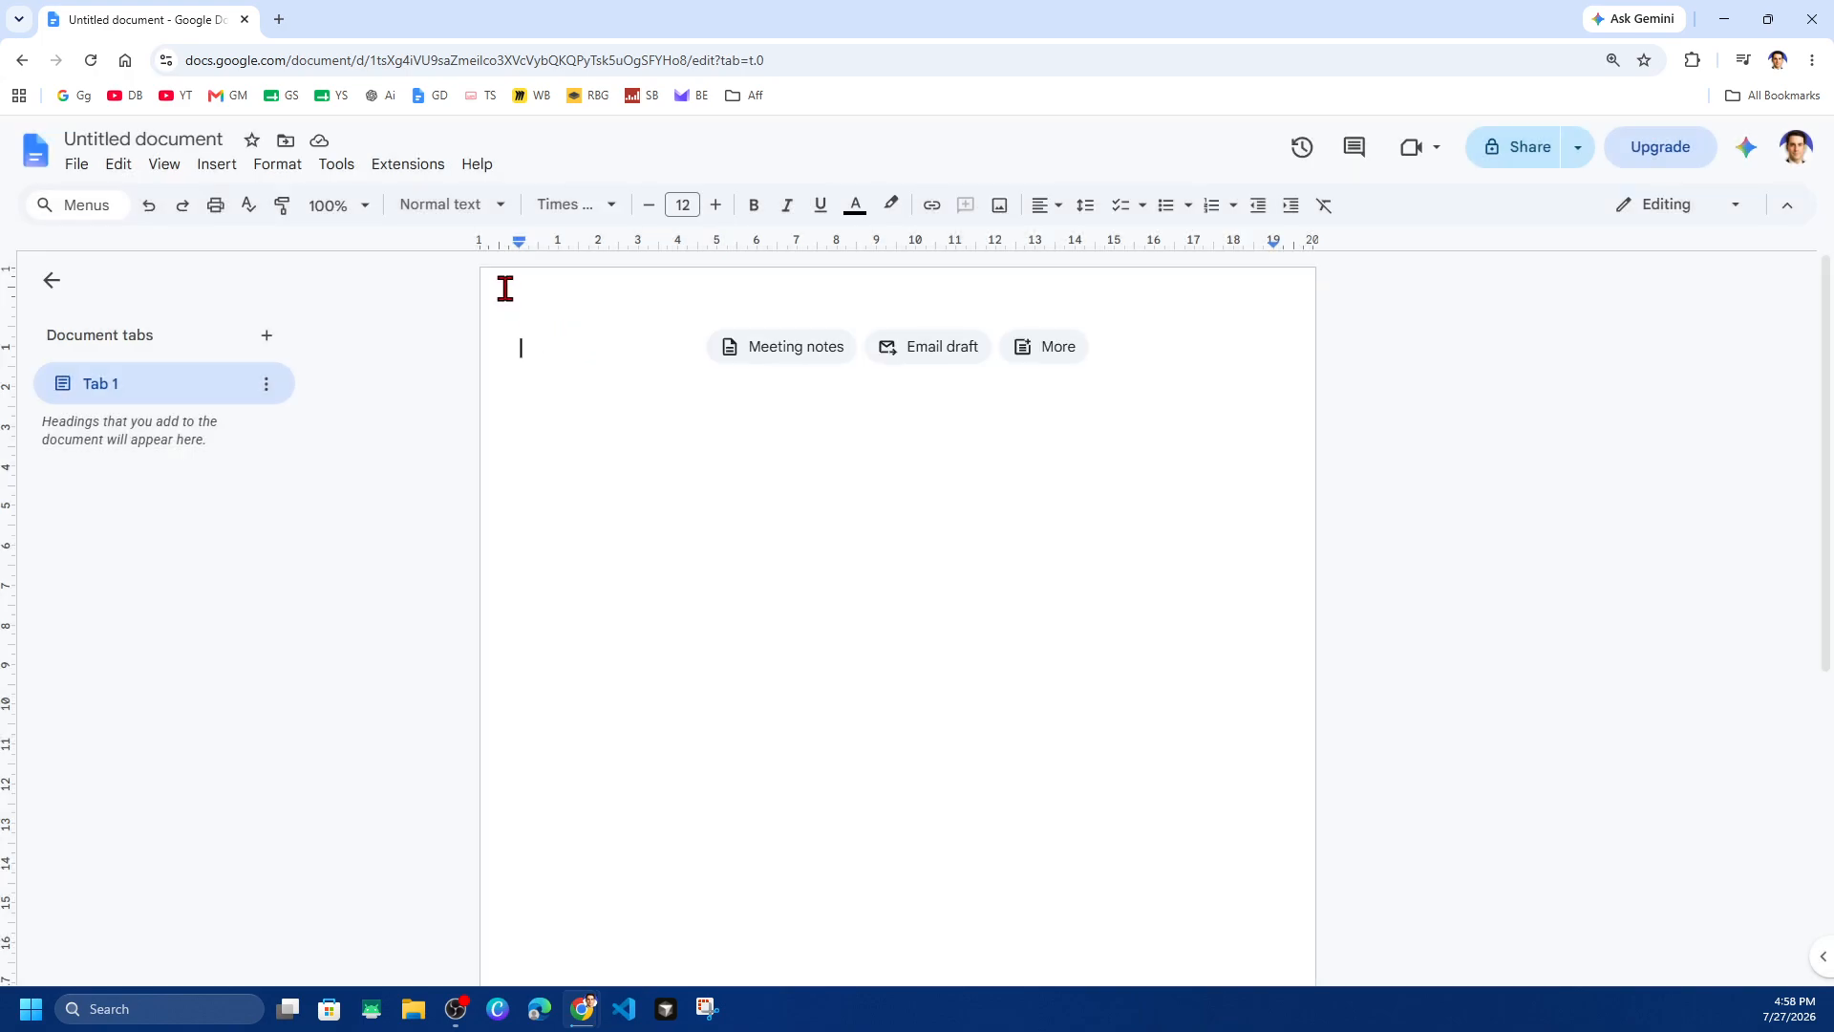
pyautogui.doubleClick(504, 288)
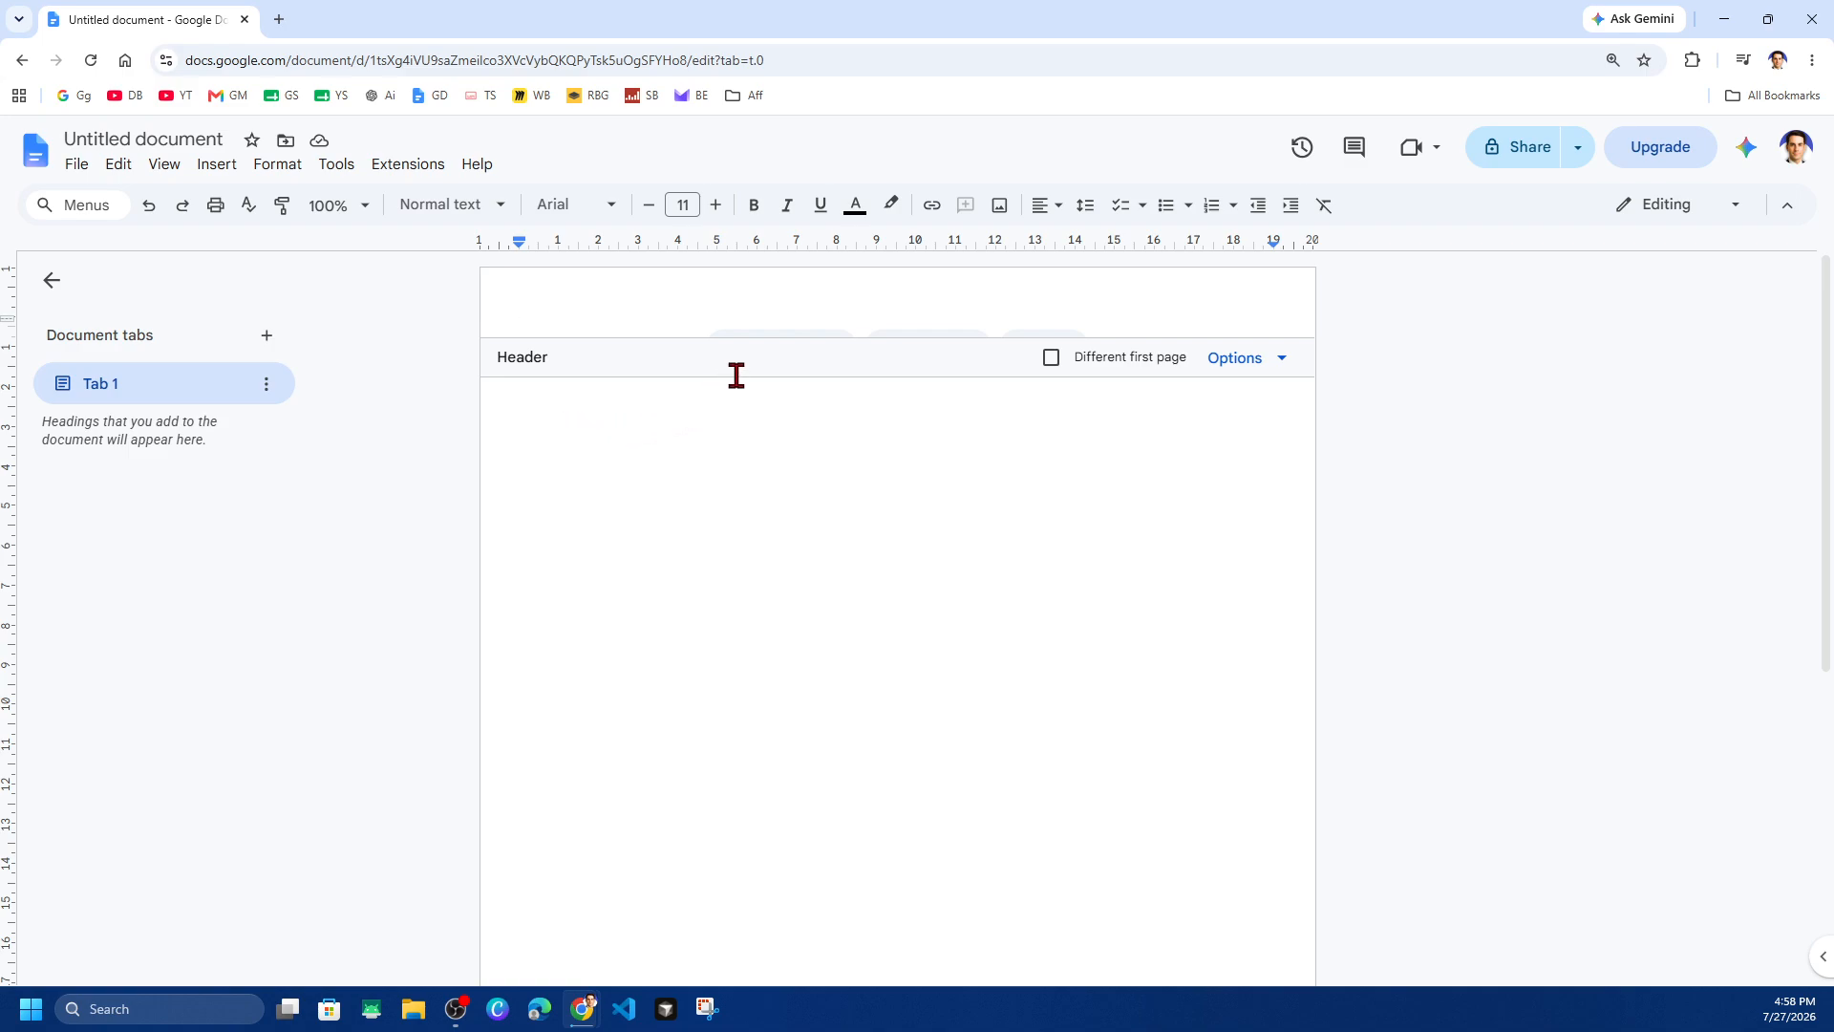
pyautogui.click(1045, 206)
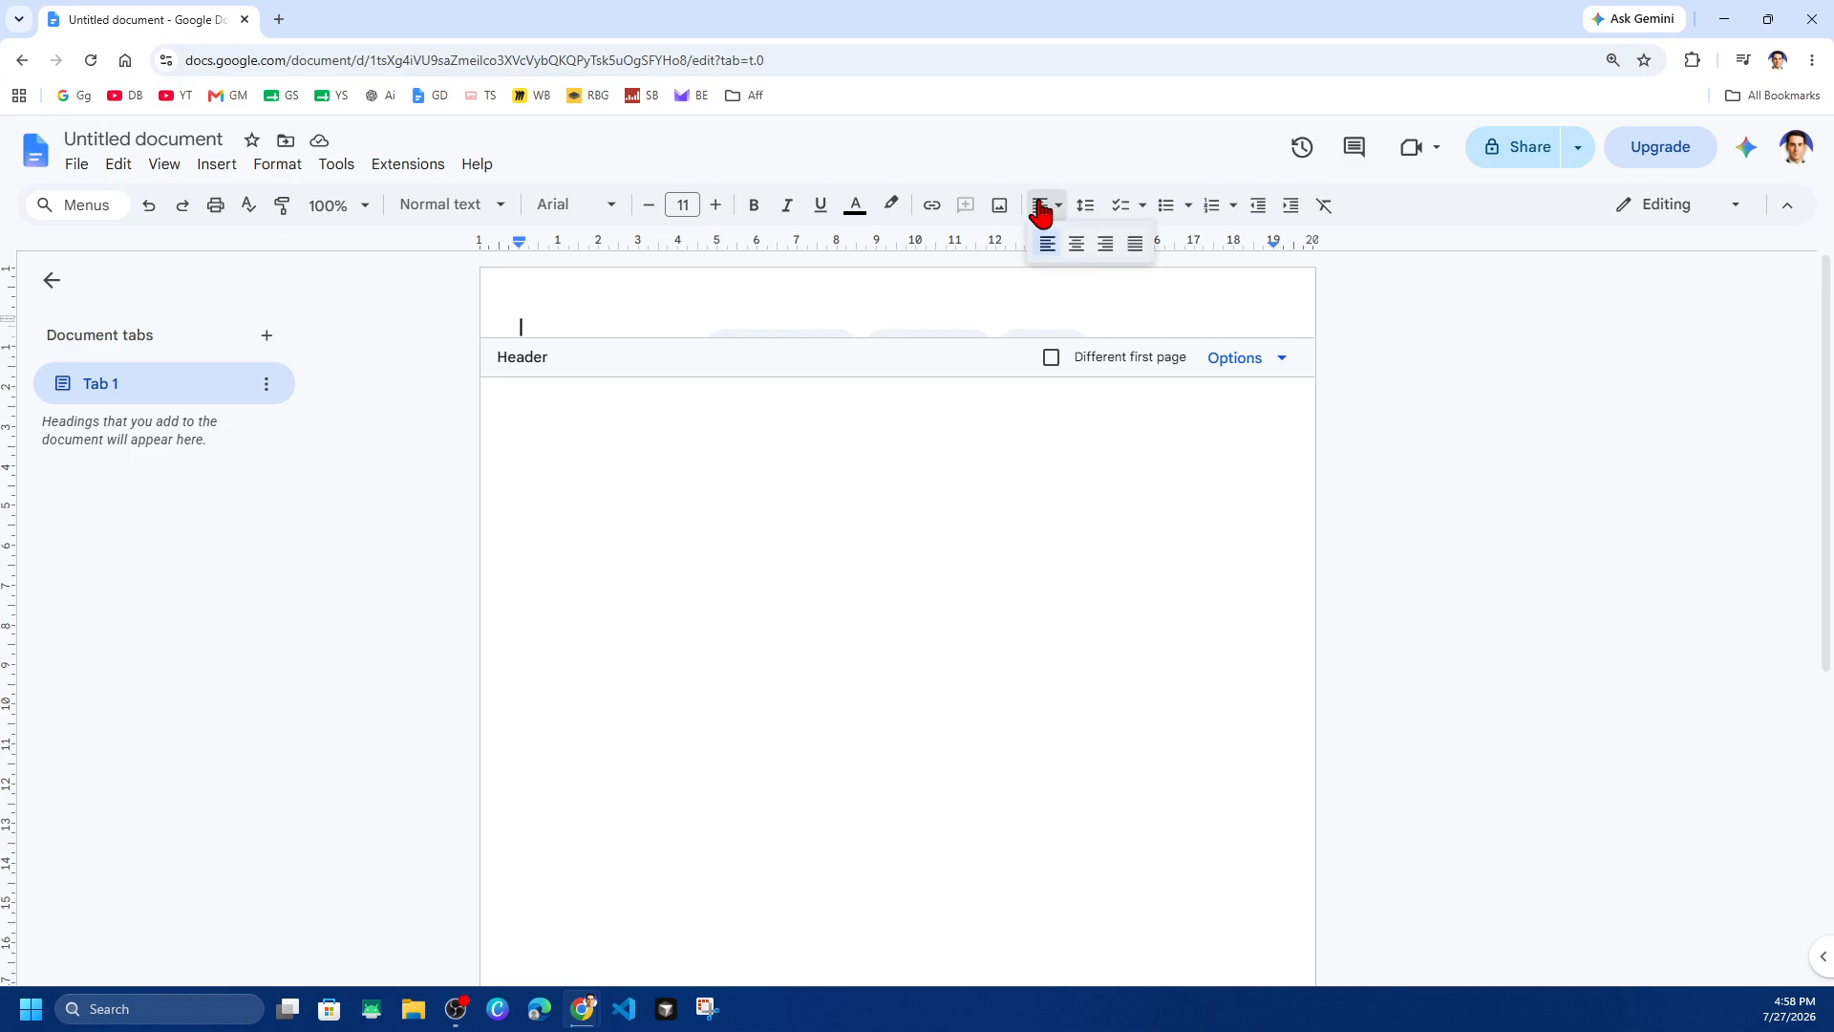
pyautogui.click(1105, 245)
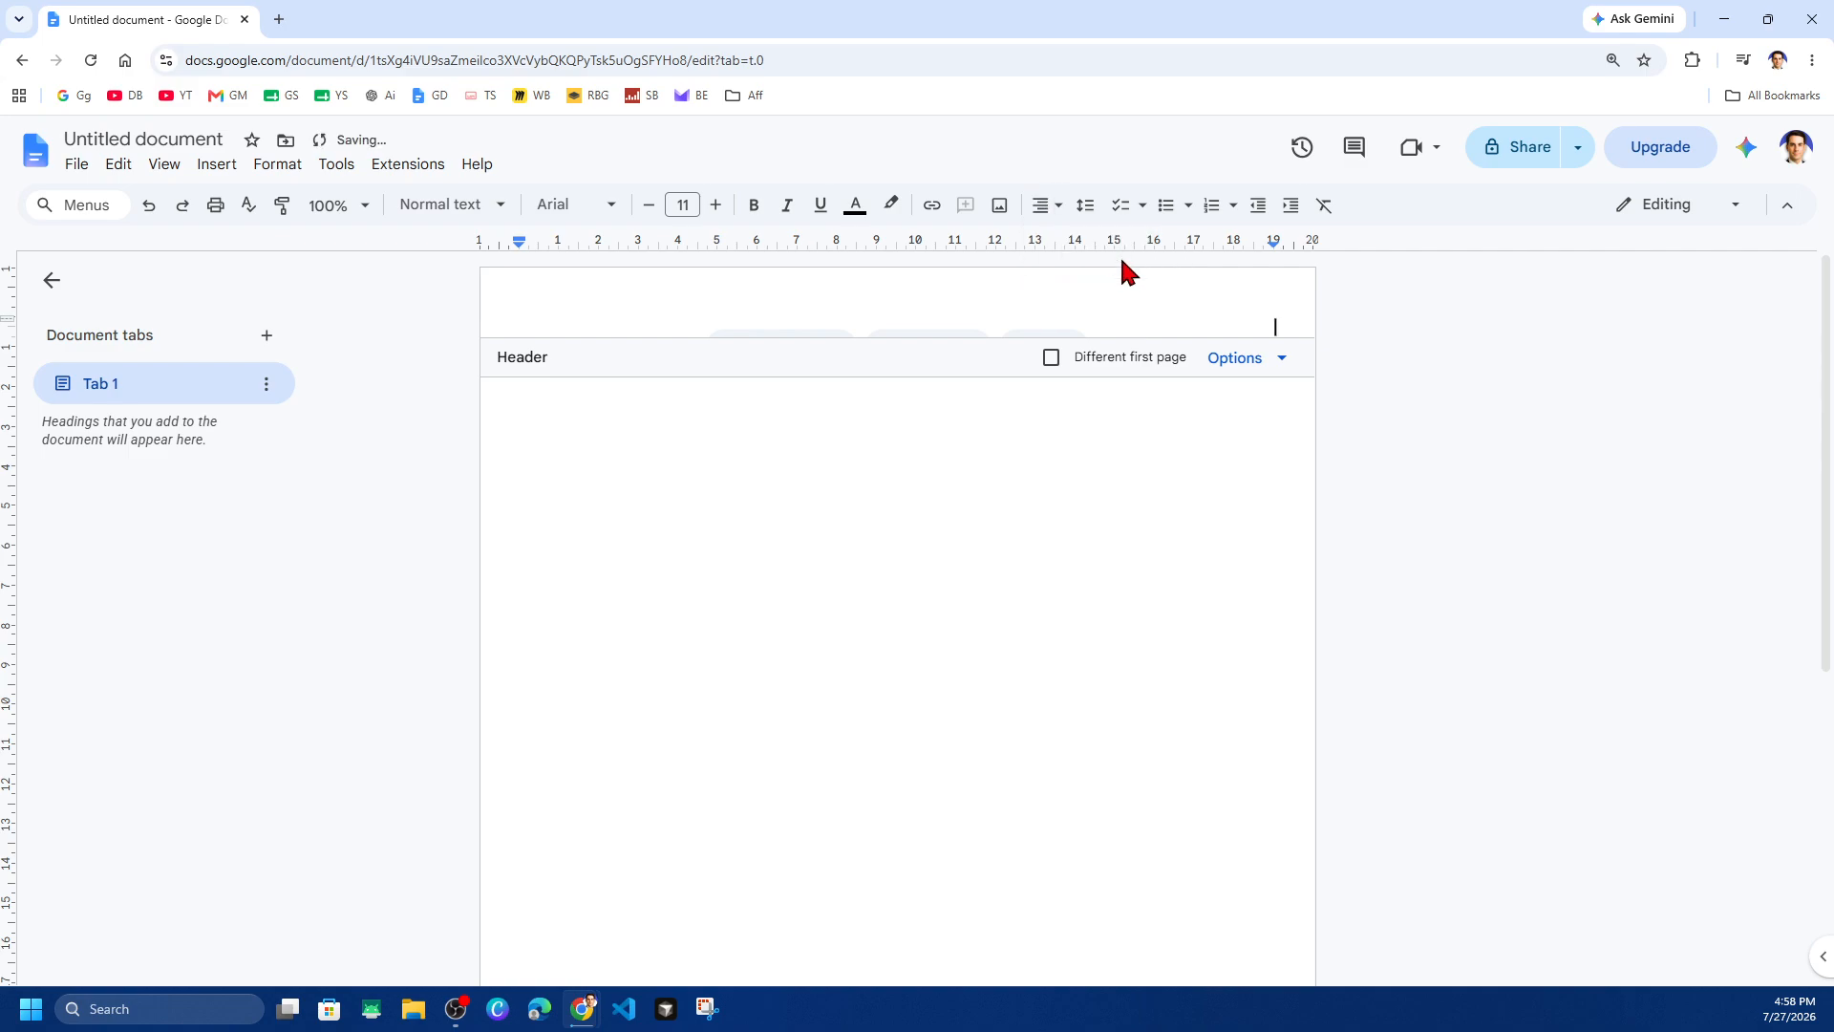
pyautogui.write('Smith')
# Step: Apply page numbering in the header, shown on the first page and starting at 1, and leave the header
pyautogui.click(1350, 346)
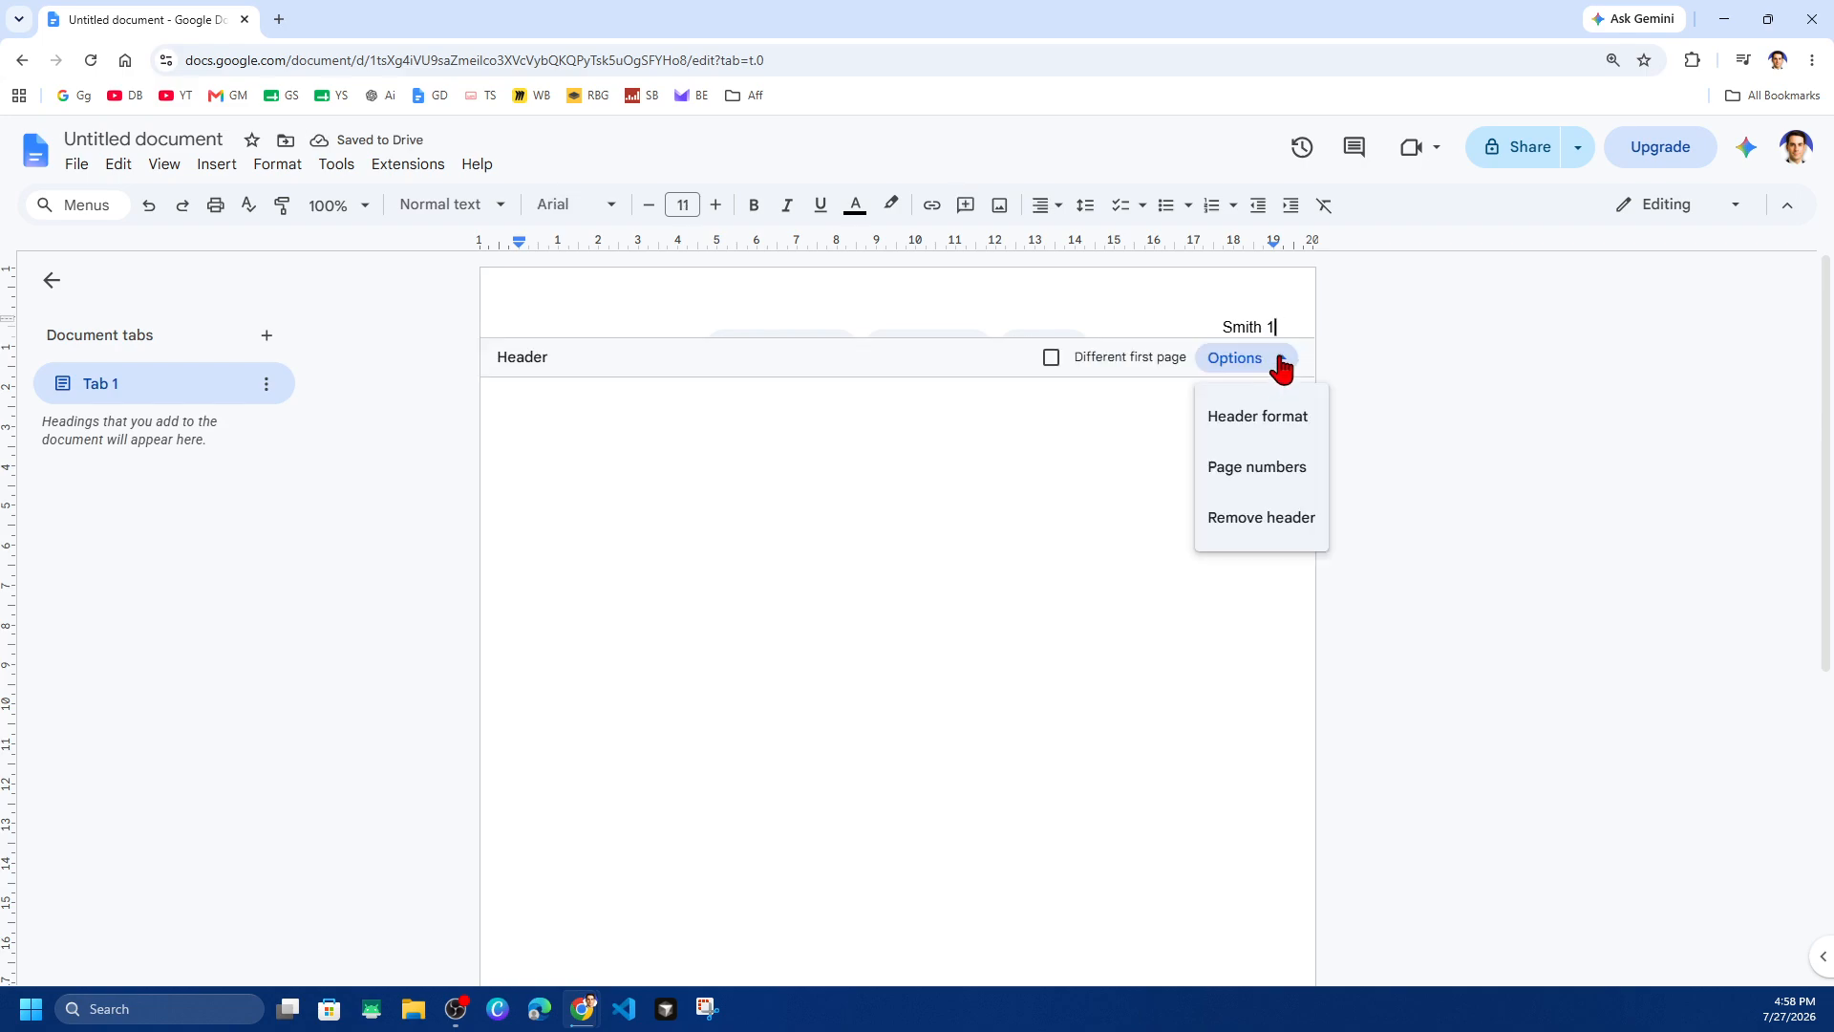
pyautogui.click(1274, 468)
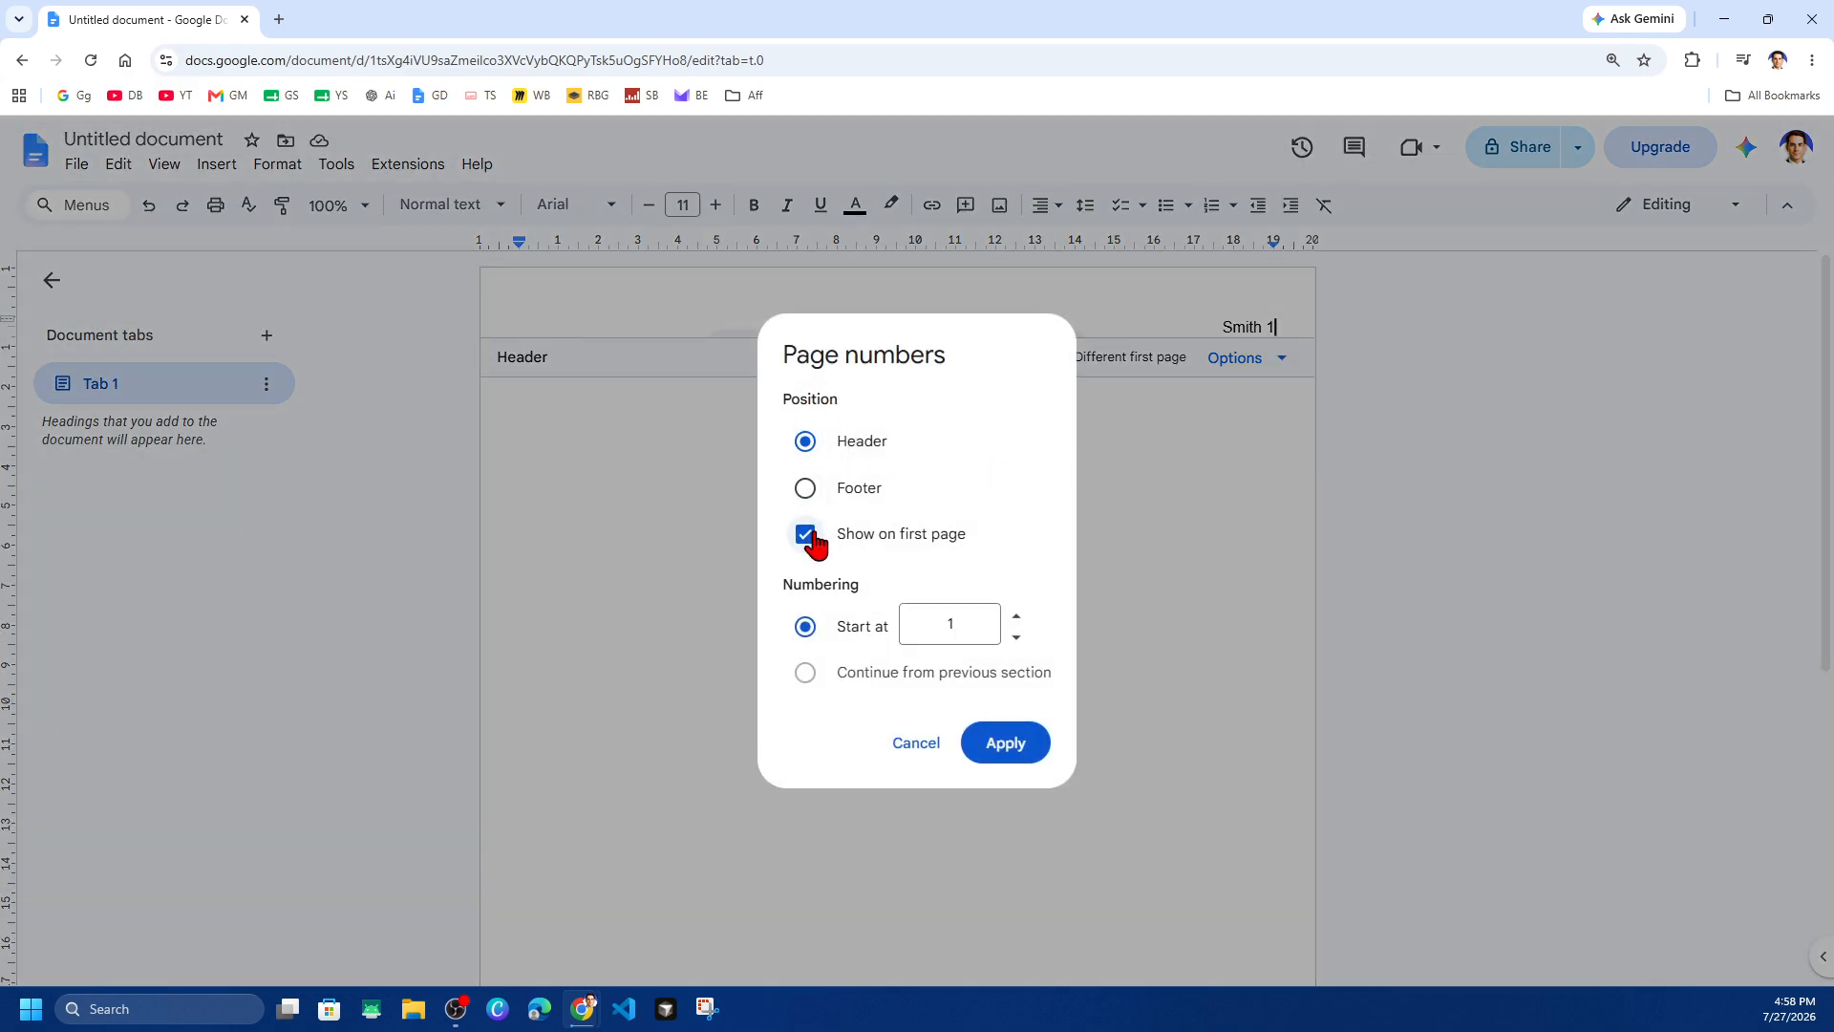
pyautogui.click(997, 745)
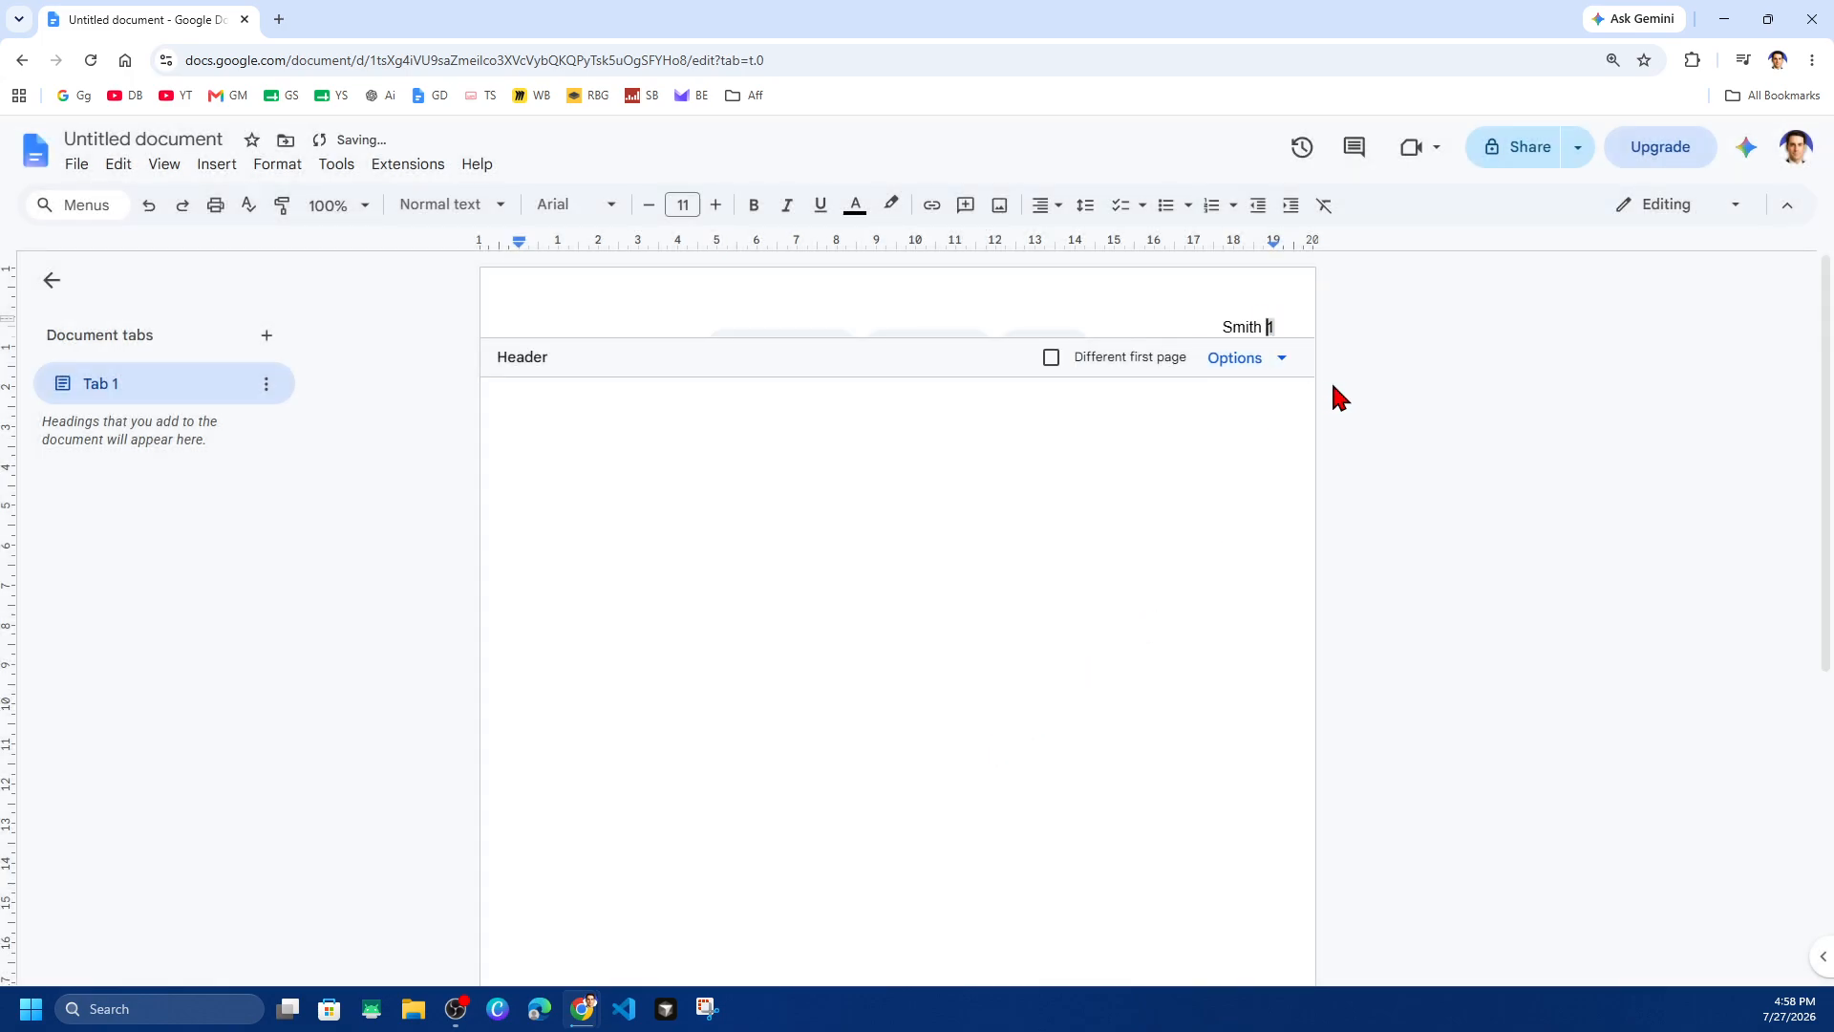
pyautogui.press('Escape')
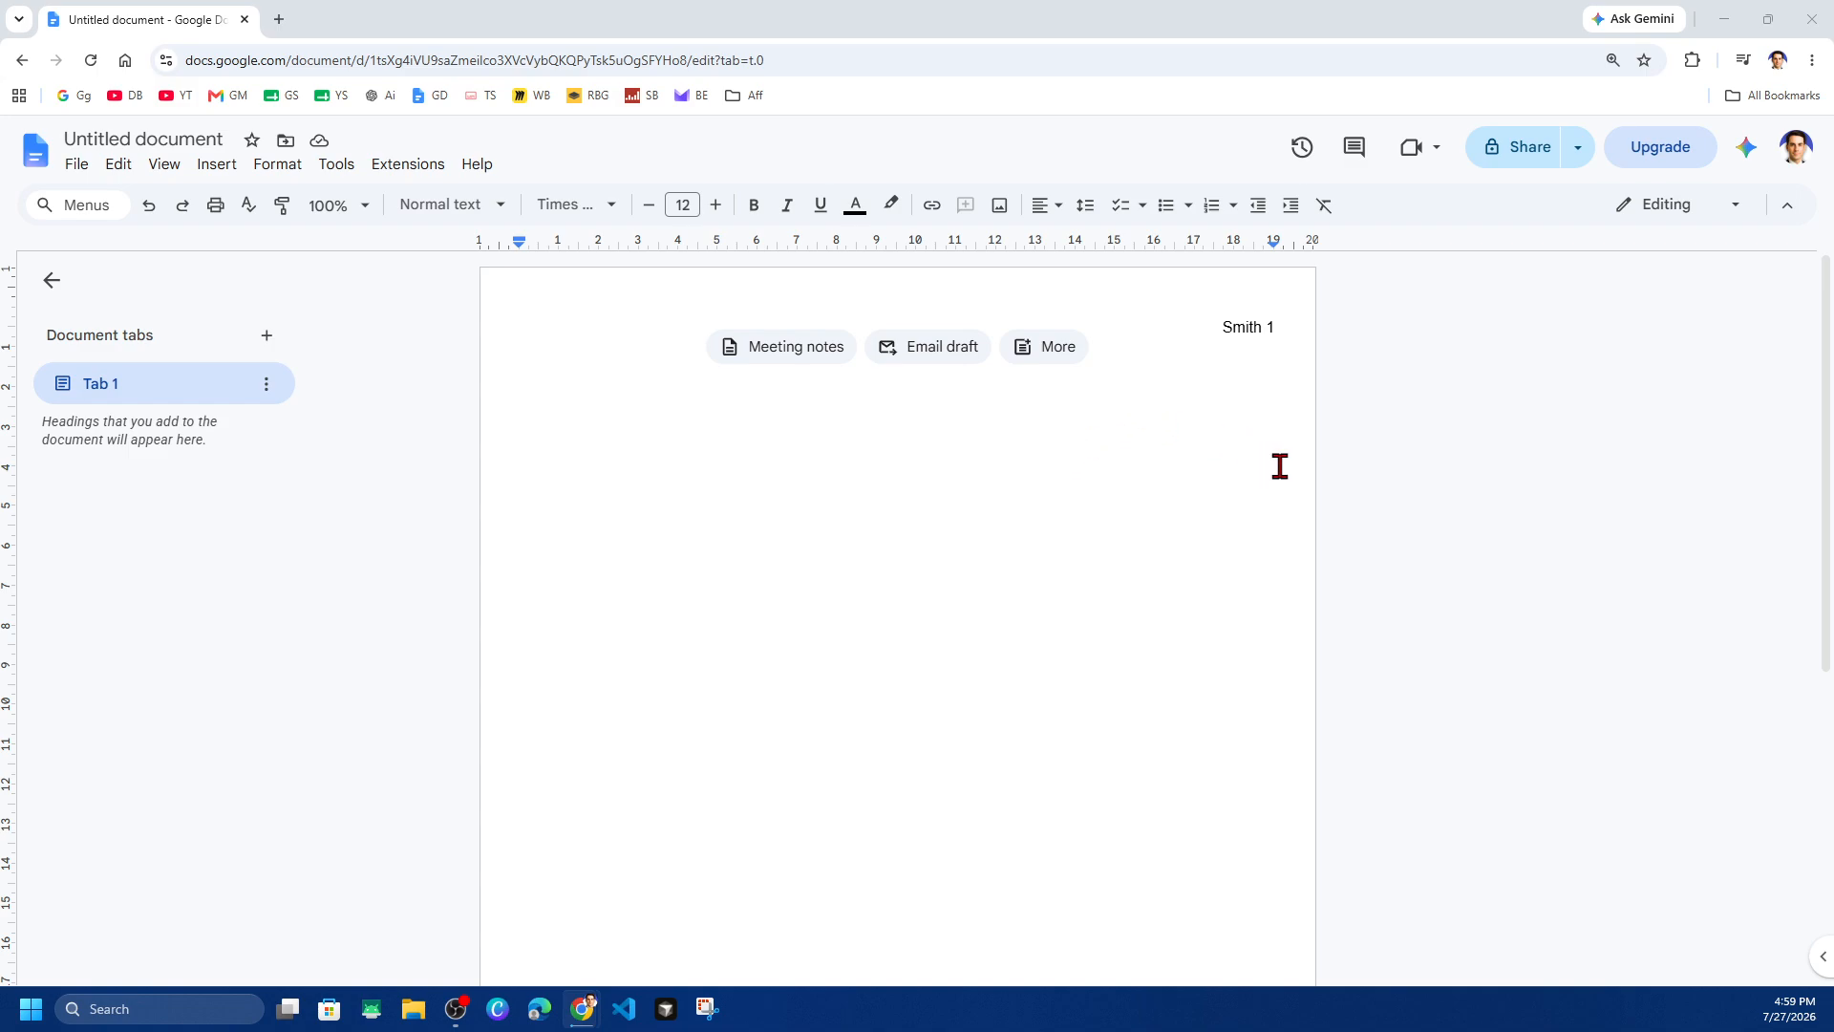
# Step: Add blank lines in the body until the document runs onto a second page, to check the header there
pyautogui.scroll(-5, 1452, 588)
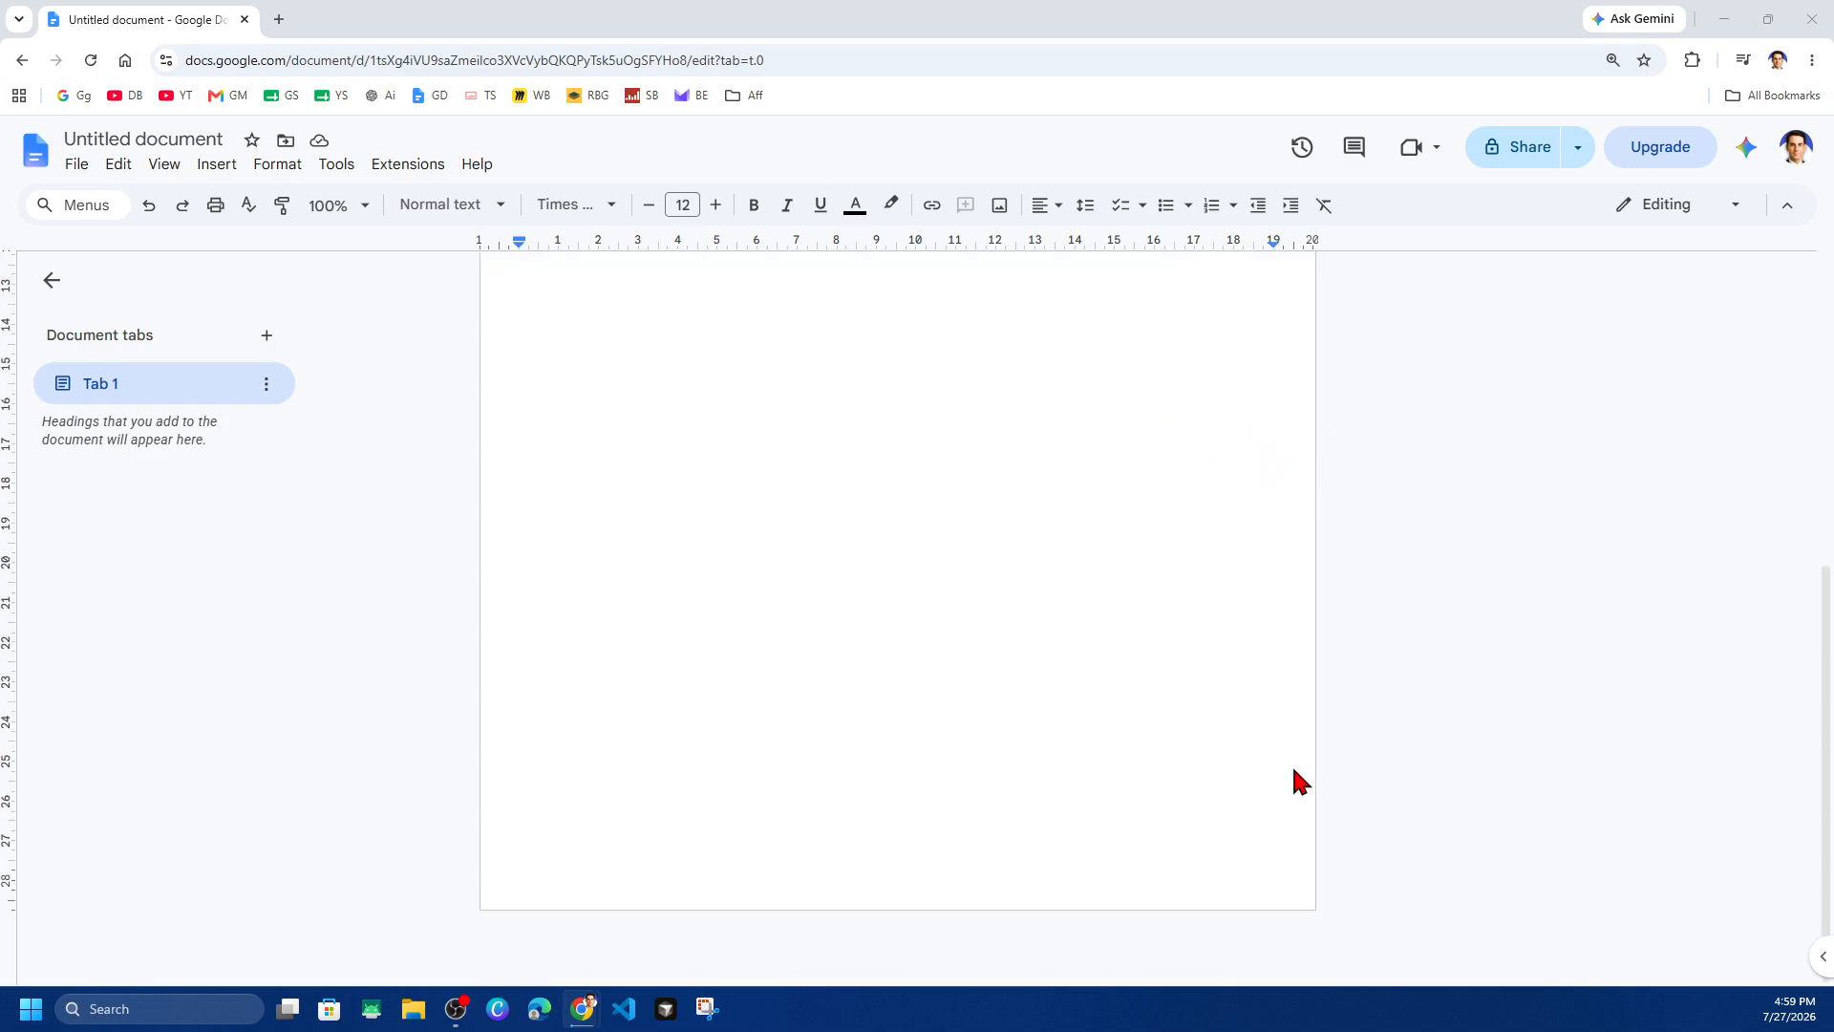
pyautogui.scroll(4, 1280, 812)
pyautogui.scroll(-5, 1261, 844)
pyautogui.scroll(5, 1261, 843)
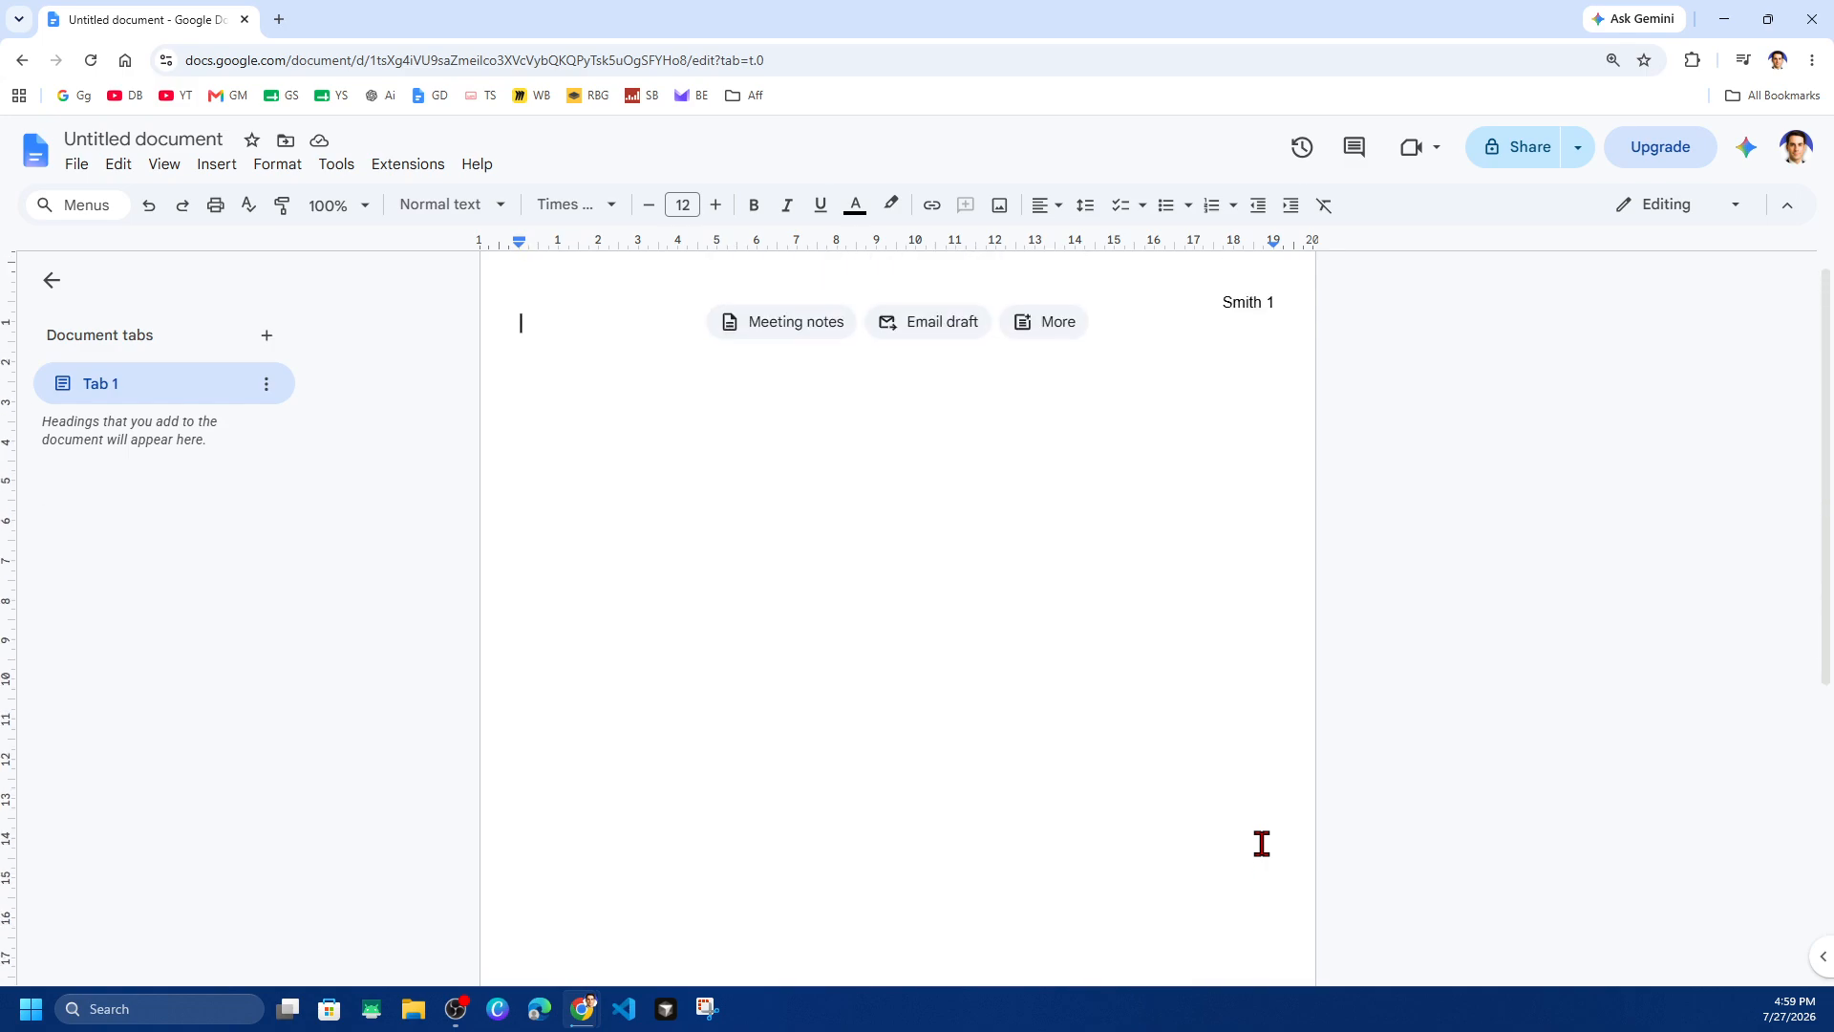
pyautogui.press('Return')
pyautogui.press('Return')
pyautogui.press('Return')
pyautogui.press('Return')
pyautogui.press('Return')
pyautogui.press('Return')
pyautogui.press('Return')
pyautogui.press('Return')
pyautogui.press('Return')
pyautogui.press('Return')
pyautogui.press('Return')
pyautogui.press('Return')
pyautogui.press('Return')
pyautogui.press('Return')
pyautogui.press('Return')
pyautogui.press('Return')
pyautogui.press('Return')
pyautogui.press('Return')
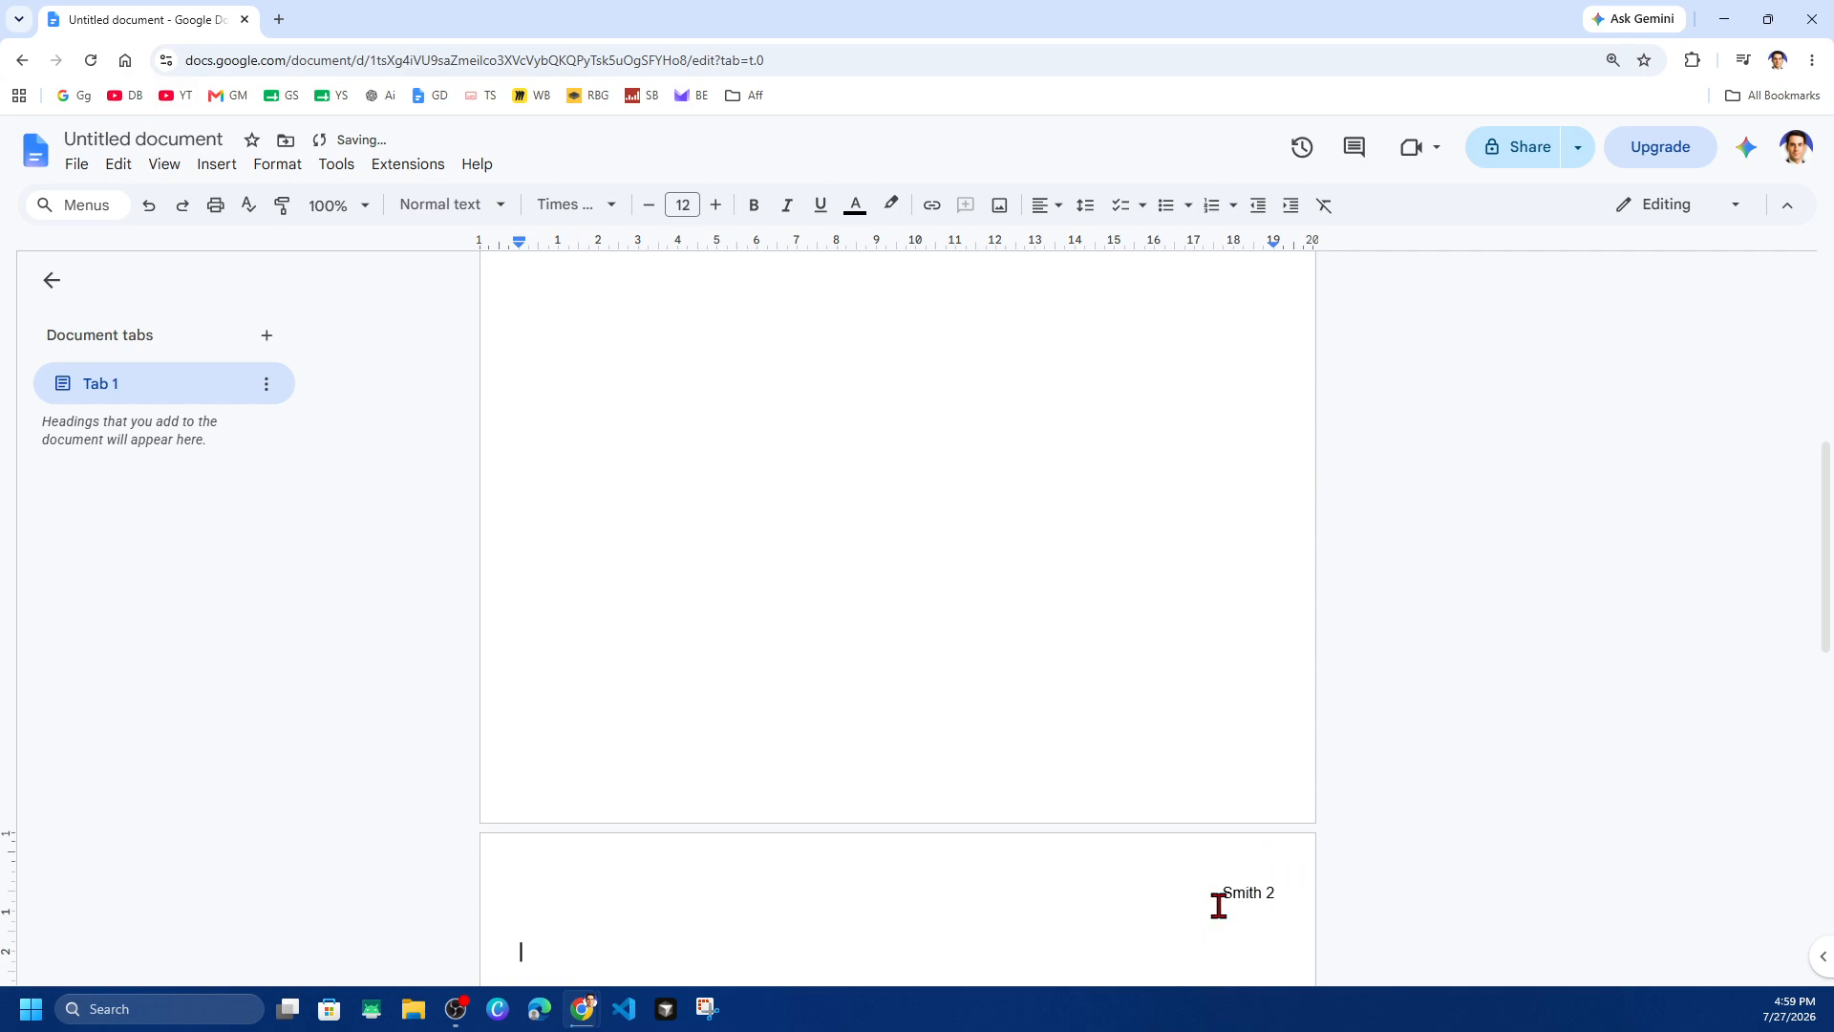
# Step: Enter the heading placeholders Your Name, Teacher's Name, Class Name and Date on separate lines at the start of the first page
pyautogui.hotkey('ctrl', 'f')
pyautogui.keyDown('shift'); pyautogui.click(1507, 715); pyautogui.keyUp('shift')
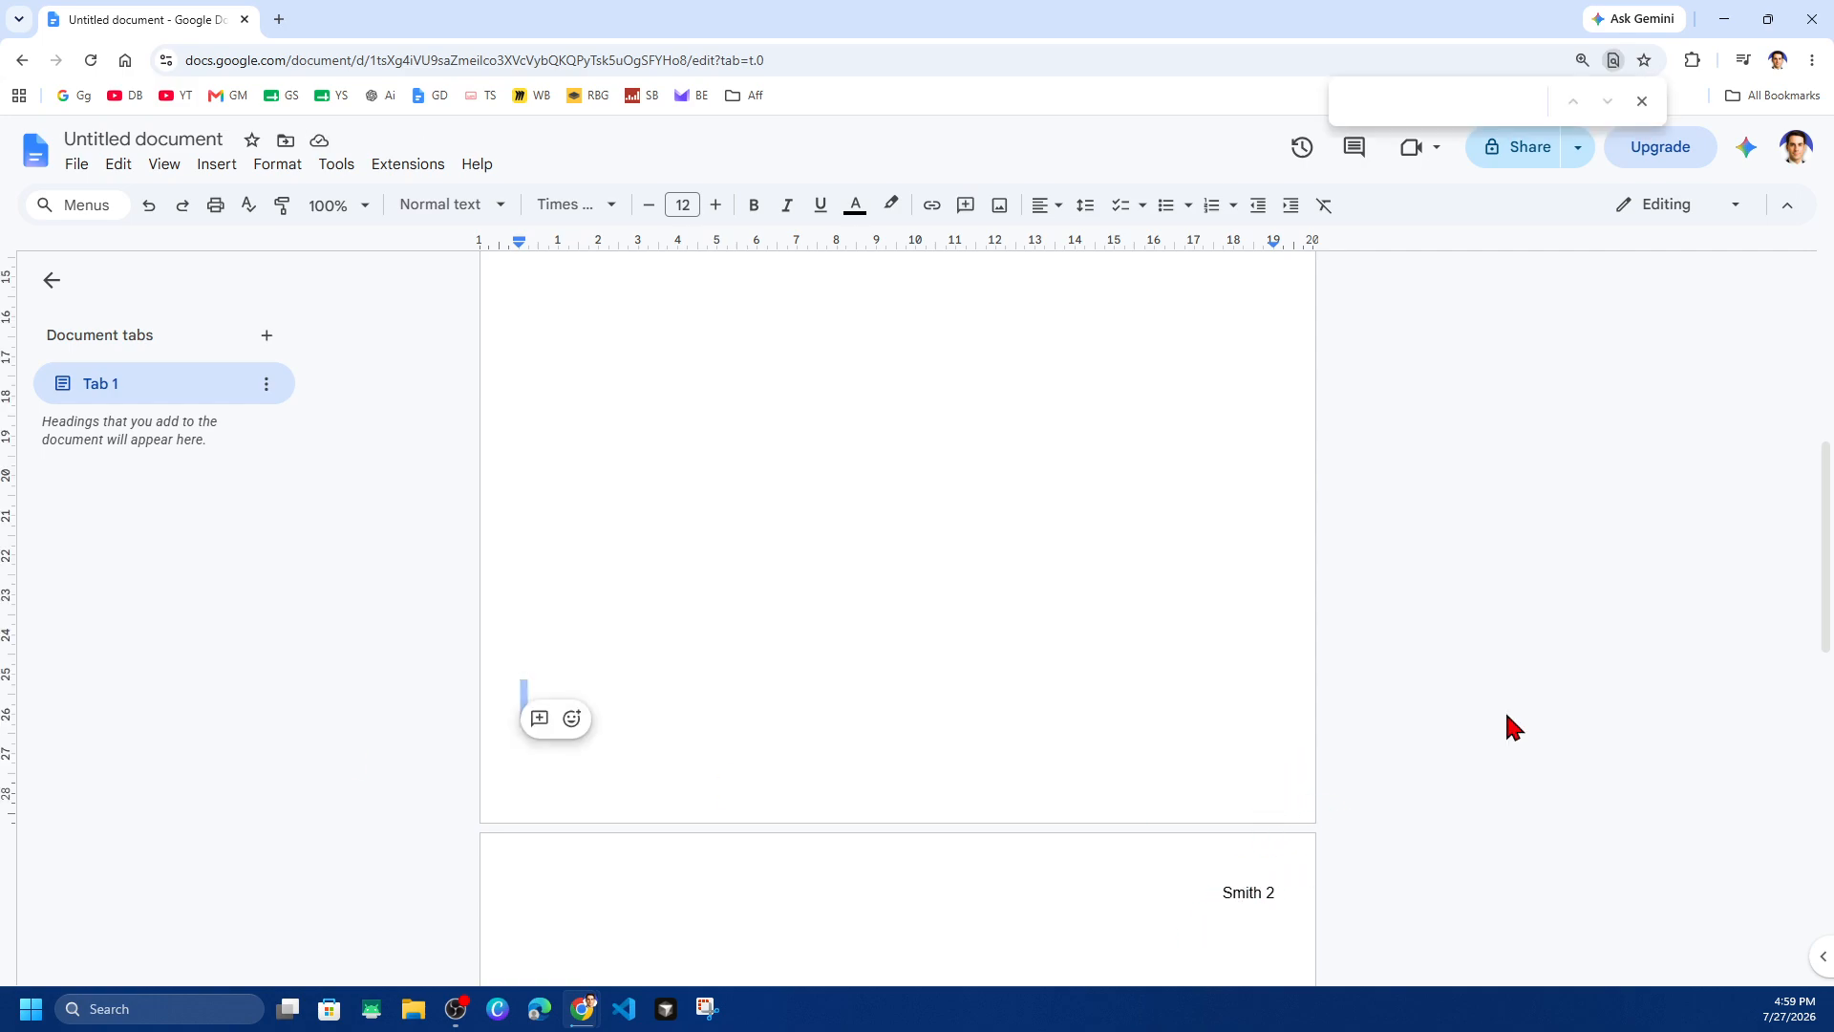
pyautogui.scroll(6, 1507, 715)
pyautogui.click(629, 451)
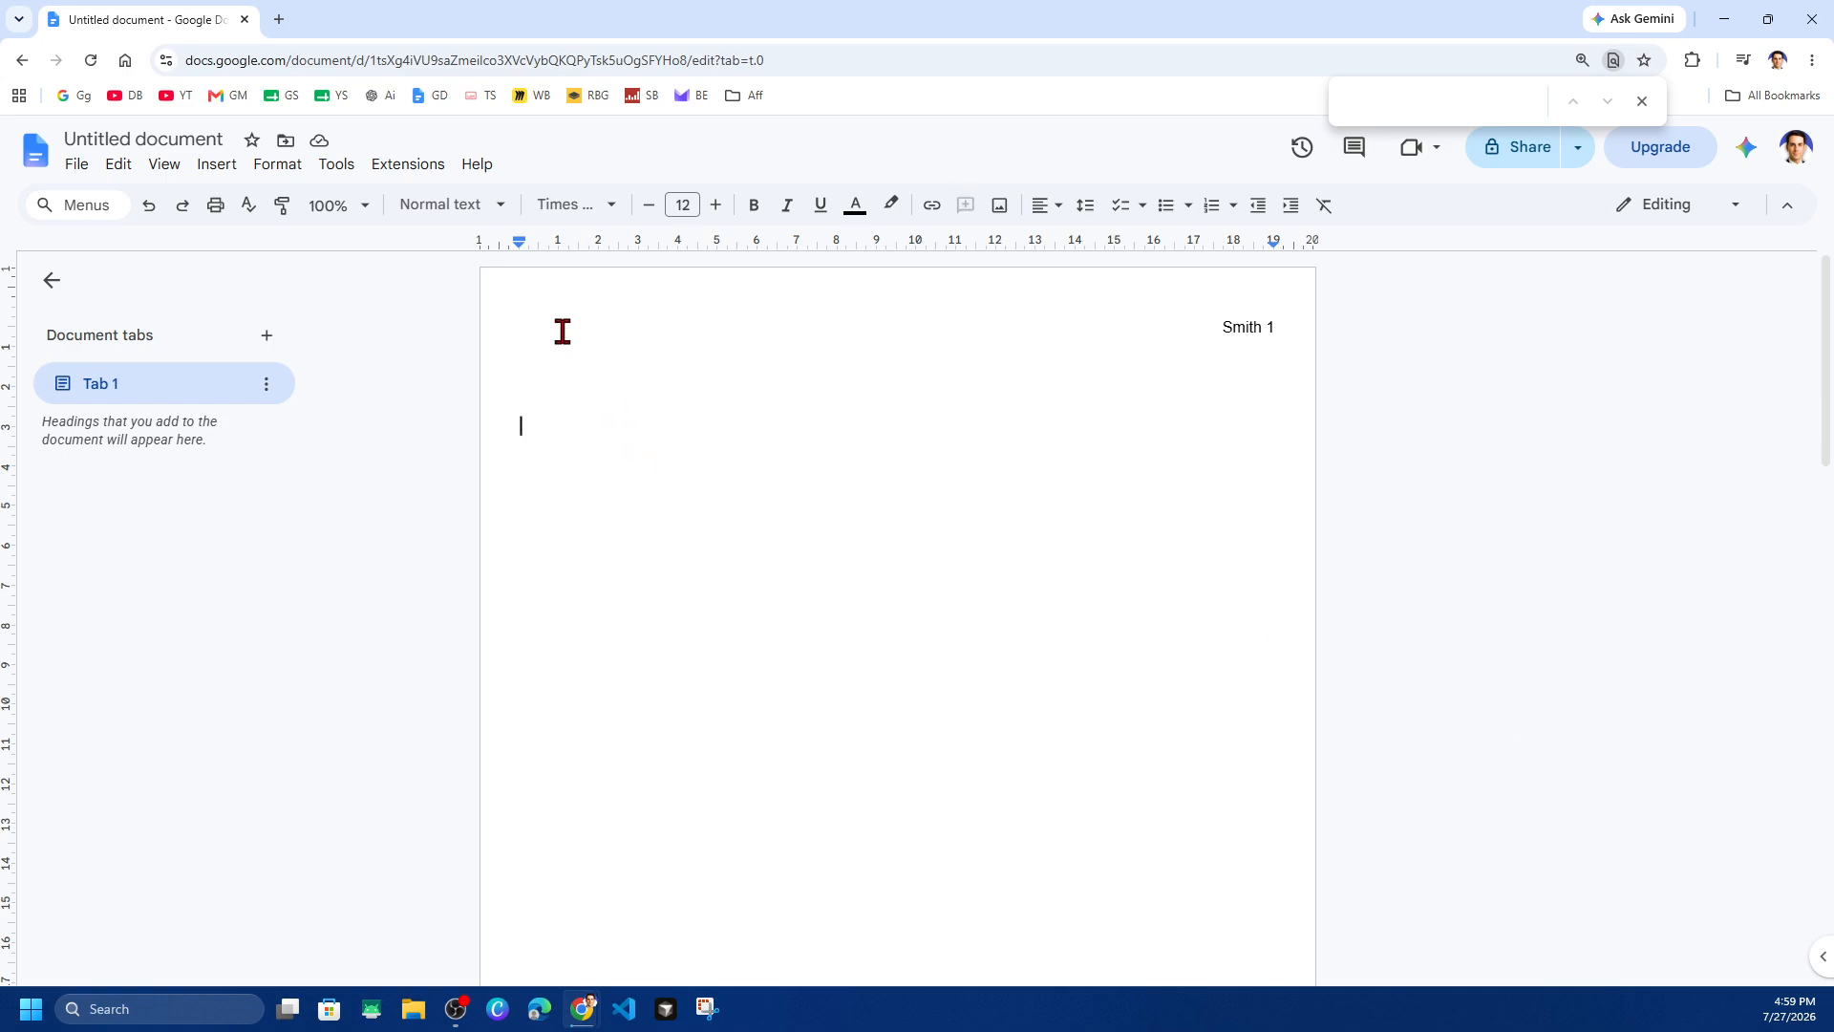
pyautogui.write("Your Name Teacher's Name Class Name Date")
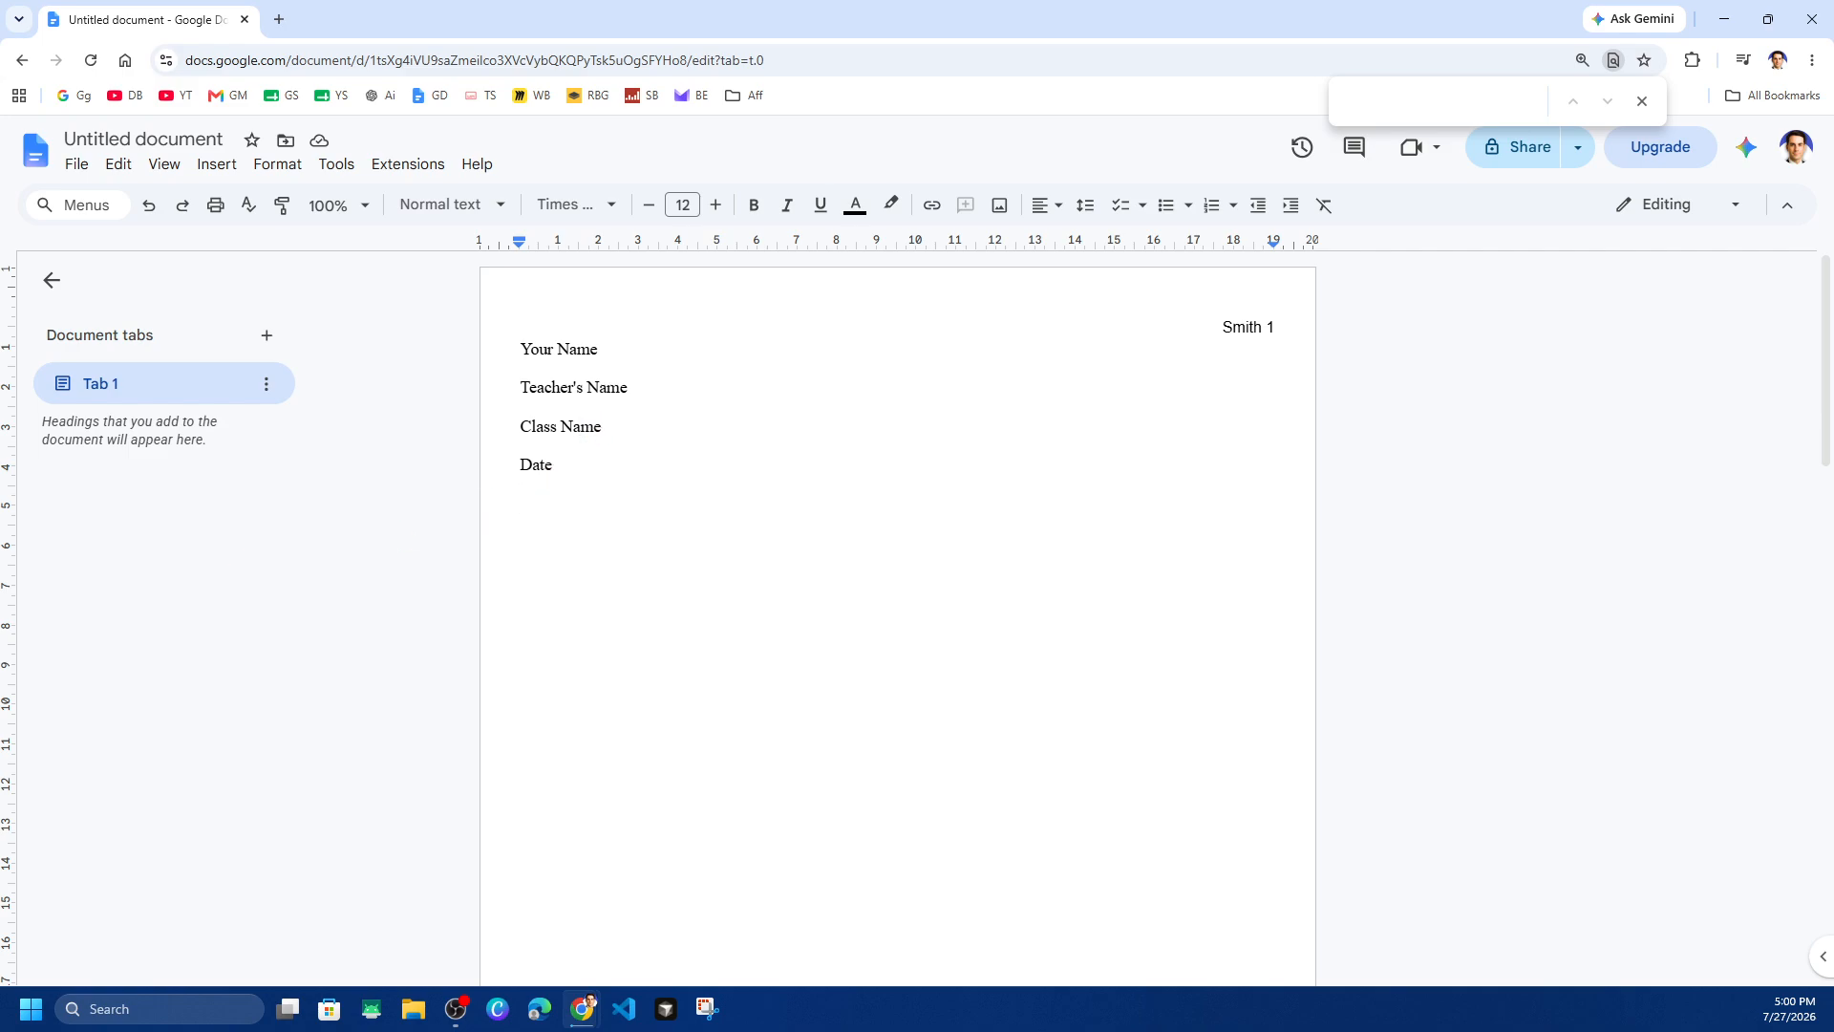
# Step: Replace the four heading placeholders with the student's name, the teacher's name, English 101 and 27 July 2026
pyautogui.moveTo(604, 474); pyautogui.dragTo(512, 360)
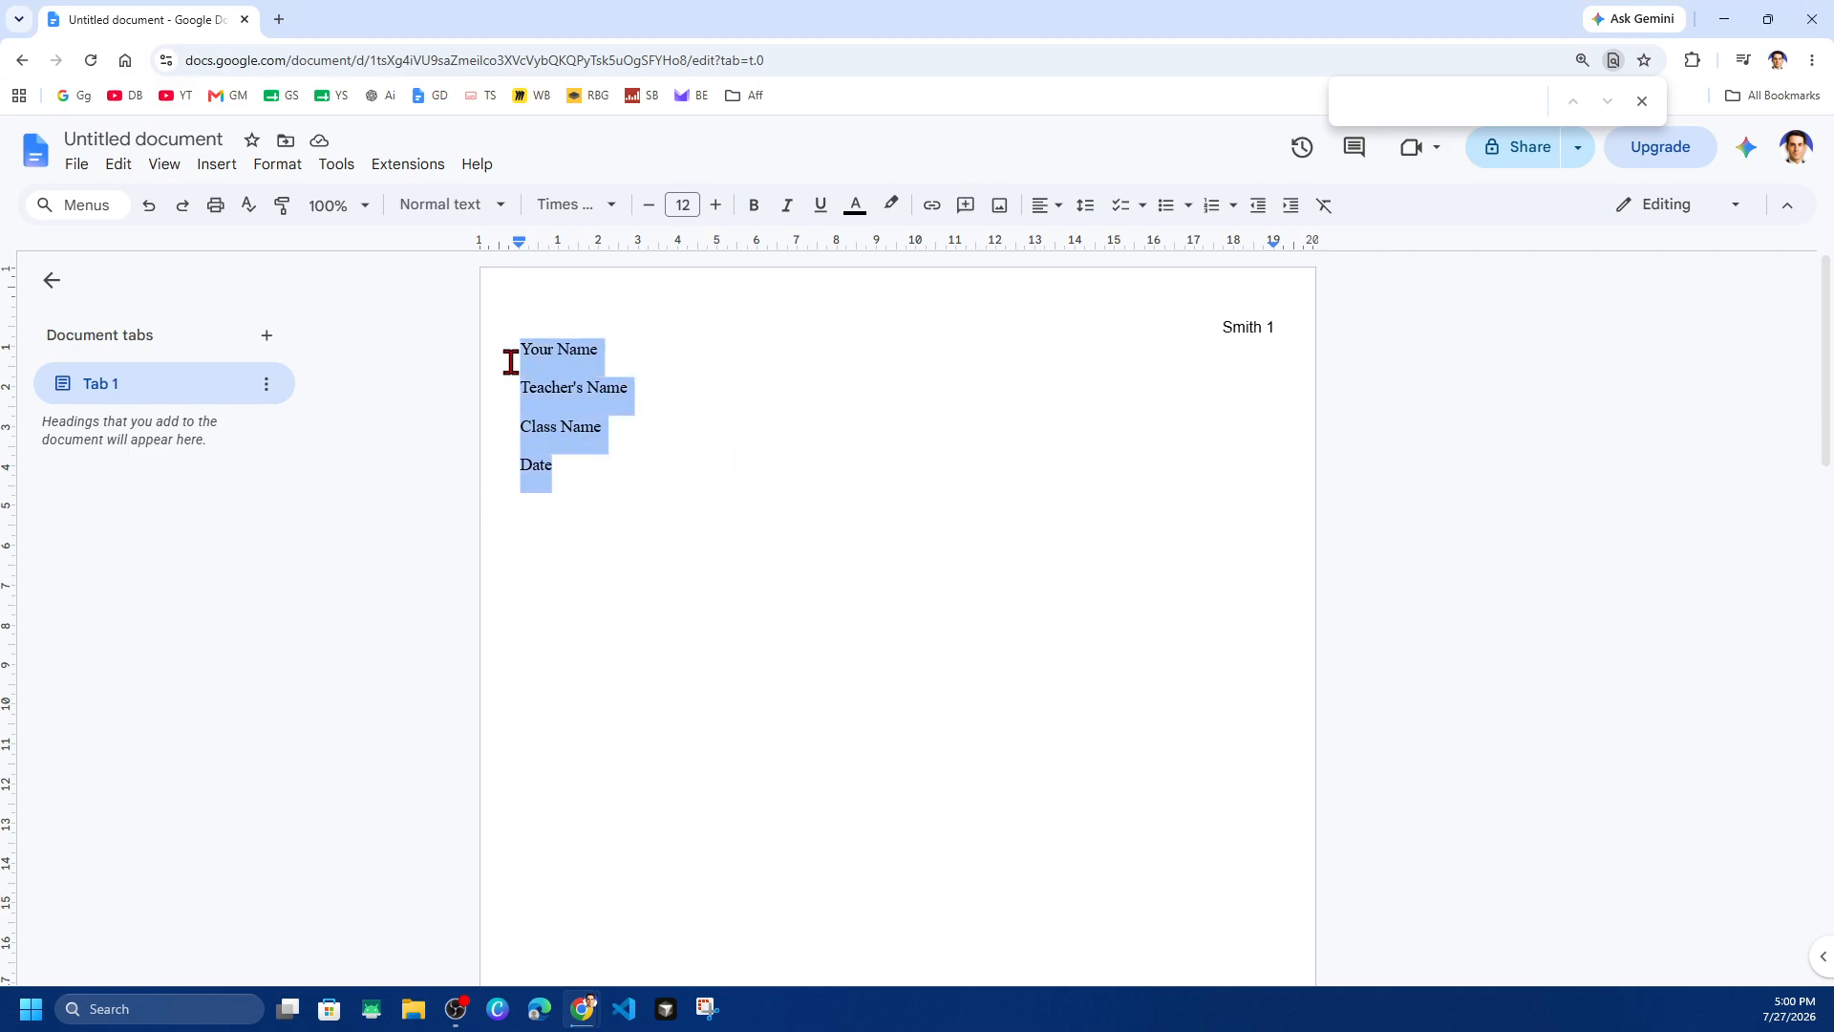
pyautogui.write('John Smith Mrs. Johnson English 101 27 July 2026')
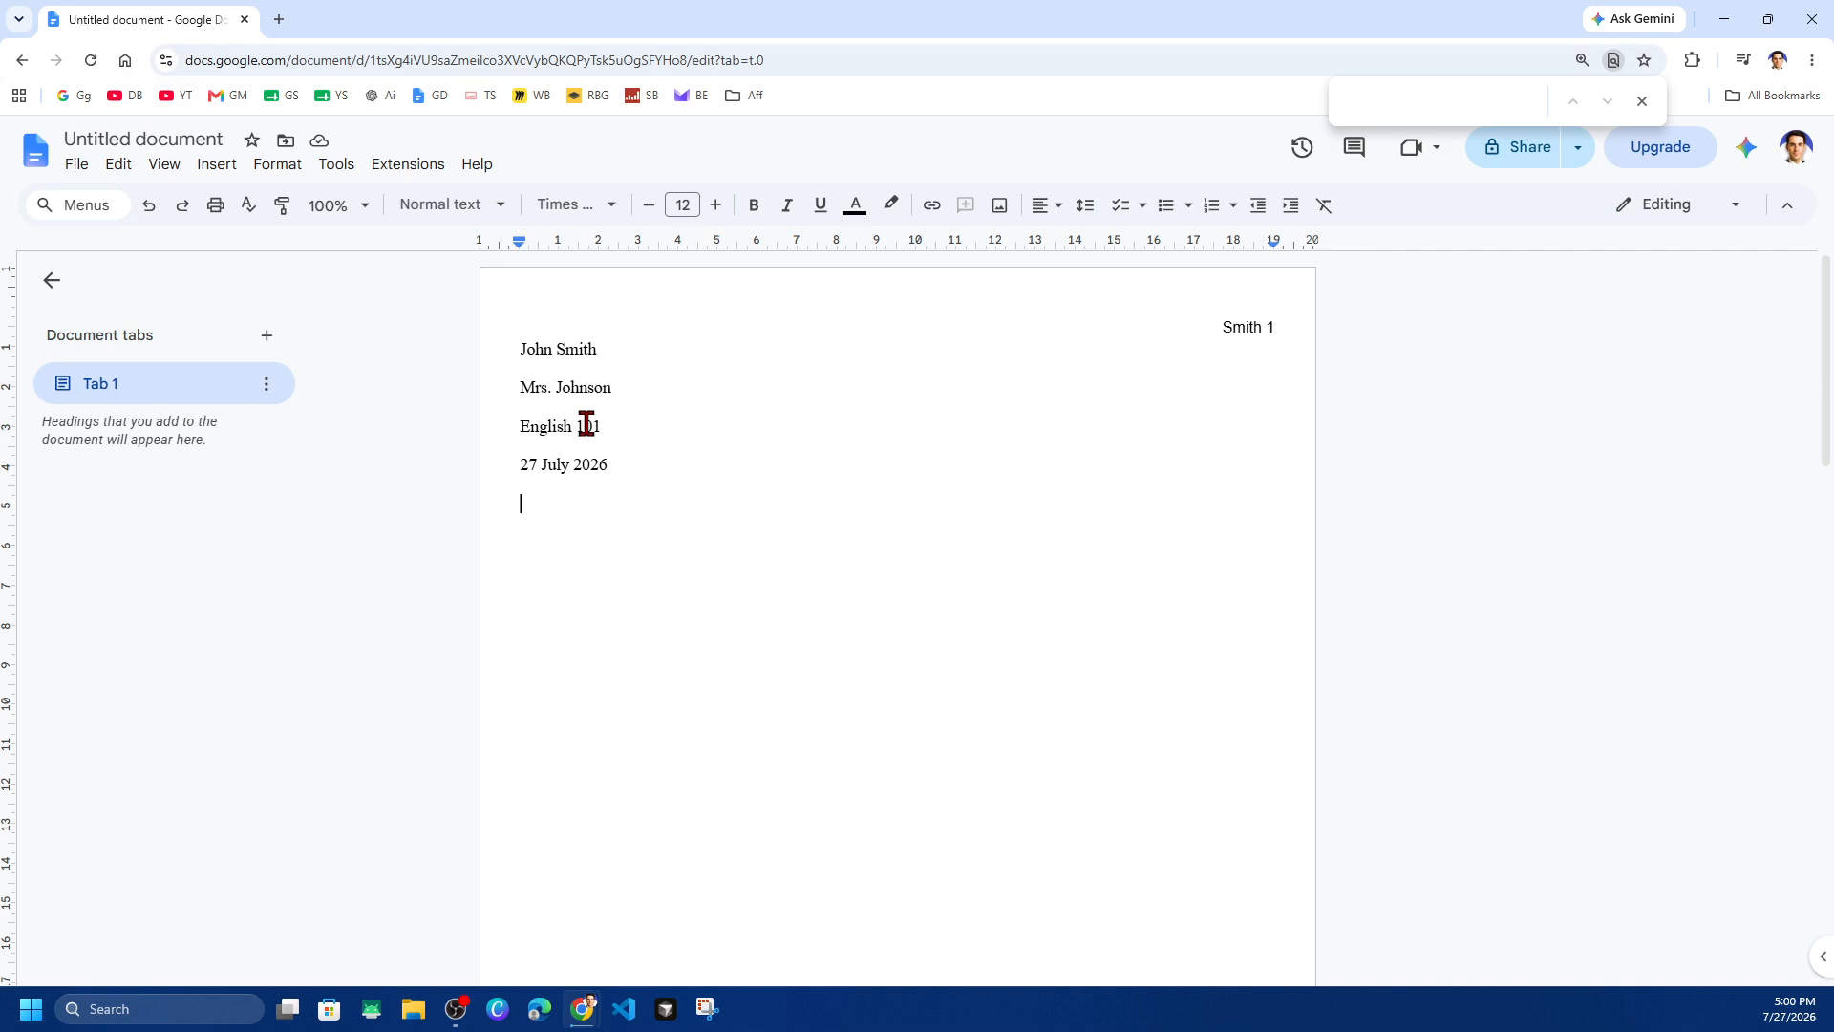
pyautogui.click(552, 206)
pyautogui.click(381, 435)
# Step: Add the centred title "The Effects of Social Media on Communication" on a new line below the date
pyautogui.click(665, 463)
pyautogui.press('Return')
pyautogui.click(1039, 212)
pyautogui.click(1080, 244)
pyautogui.write('The Effects of Social Media on Communication')
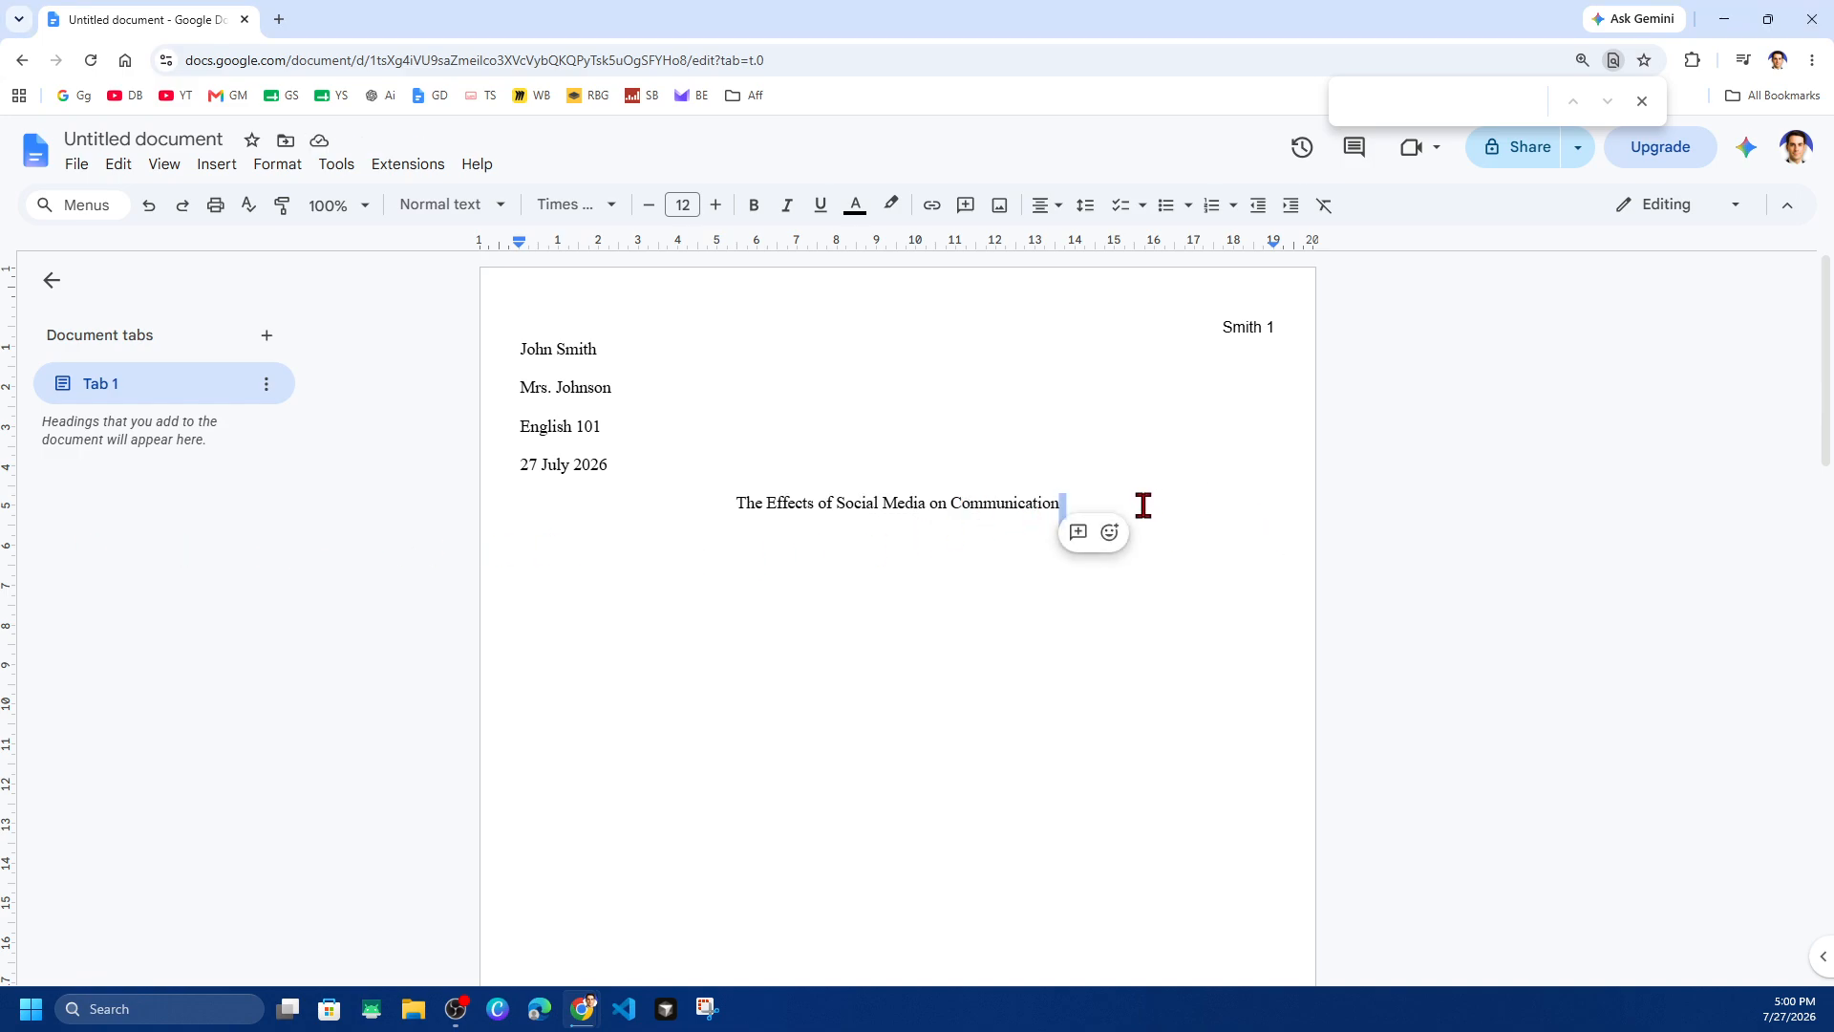
# Step: Below the title, add left-aligned text: the essay-start note, bullets "Double spacing" and "½ inch first-line indentation", and the numbered Tab-indent instruction
pyautogui.press('Return')
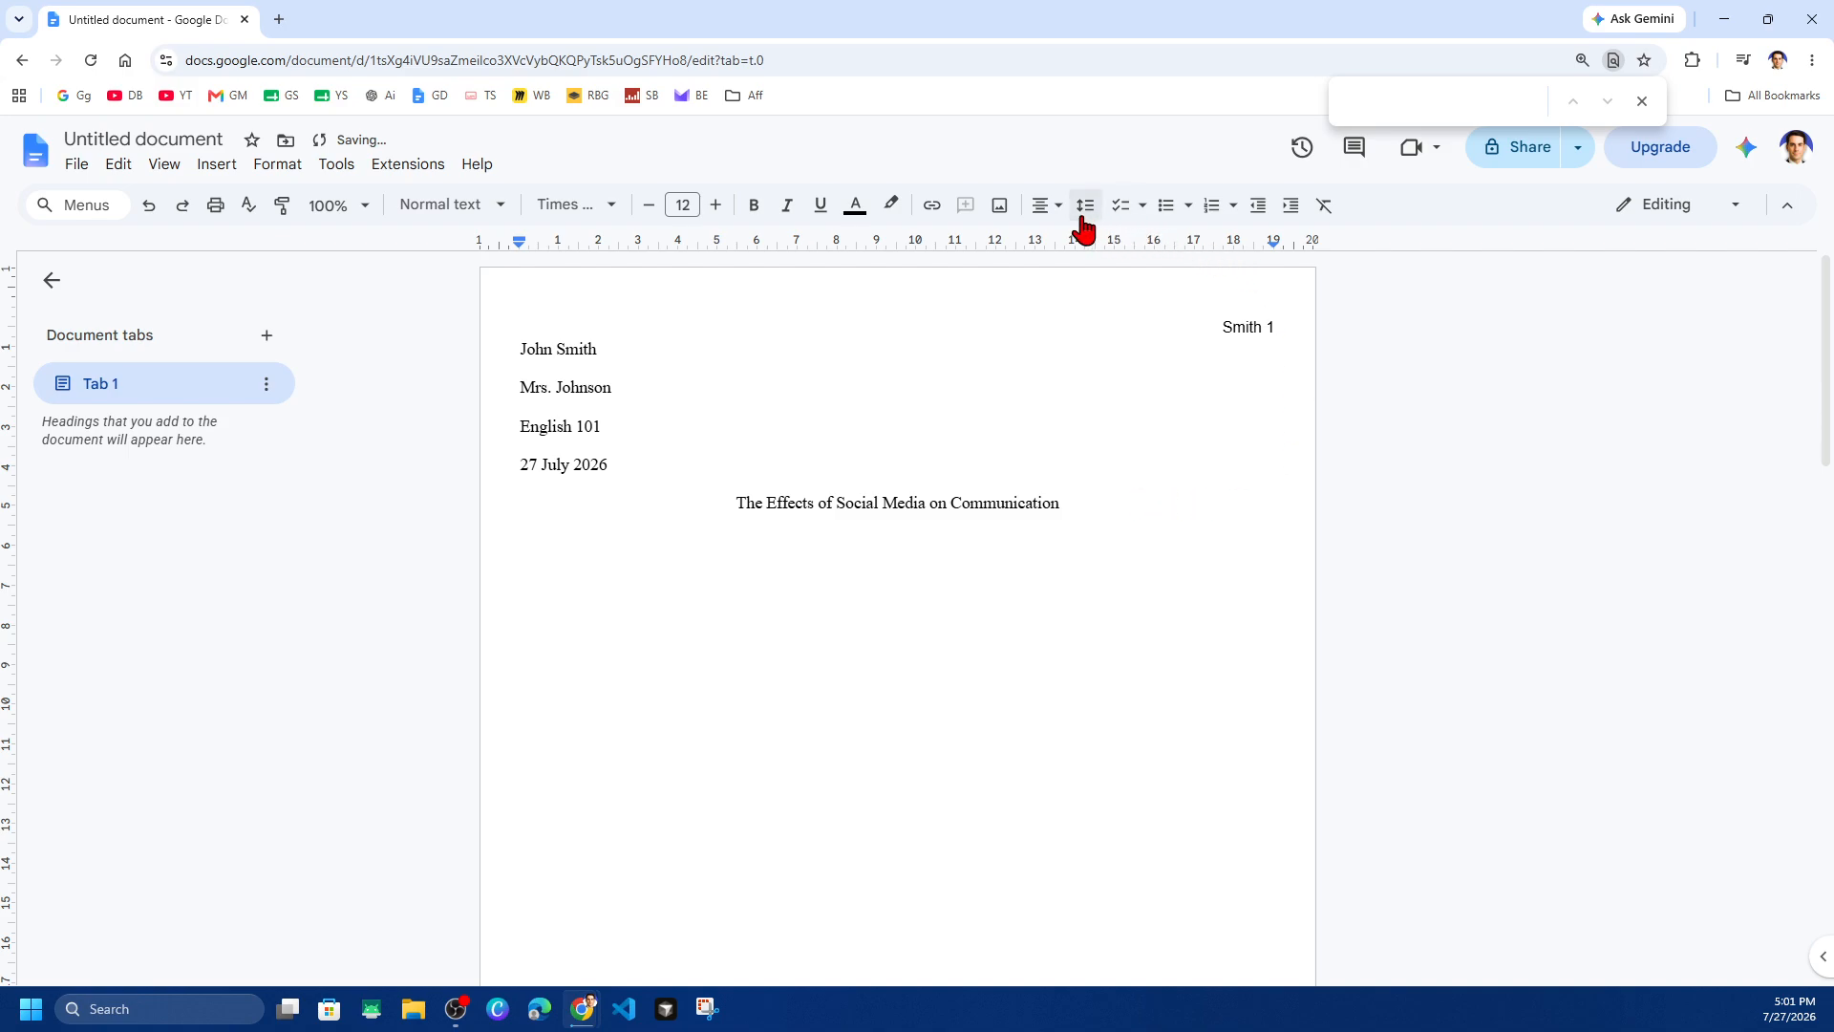
pyautogui.click(1043, 205)
pyautogui.click(1048, 243)
pyautogui.write('Start typing your essay. Your paragraphs should have: Double spacing ½ inch first-line indentation To indent: Press Tab at the beginning of each paragraph.')
pyautogui.moveTo(559, 616); pyautogui.dragTo(714, 672)
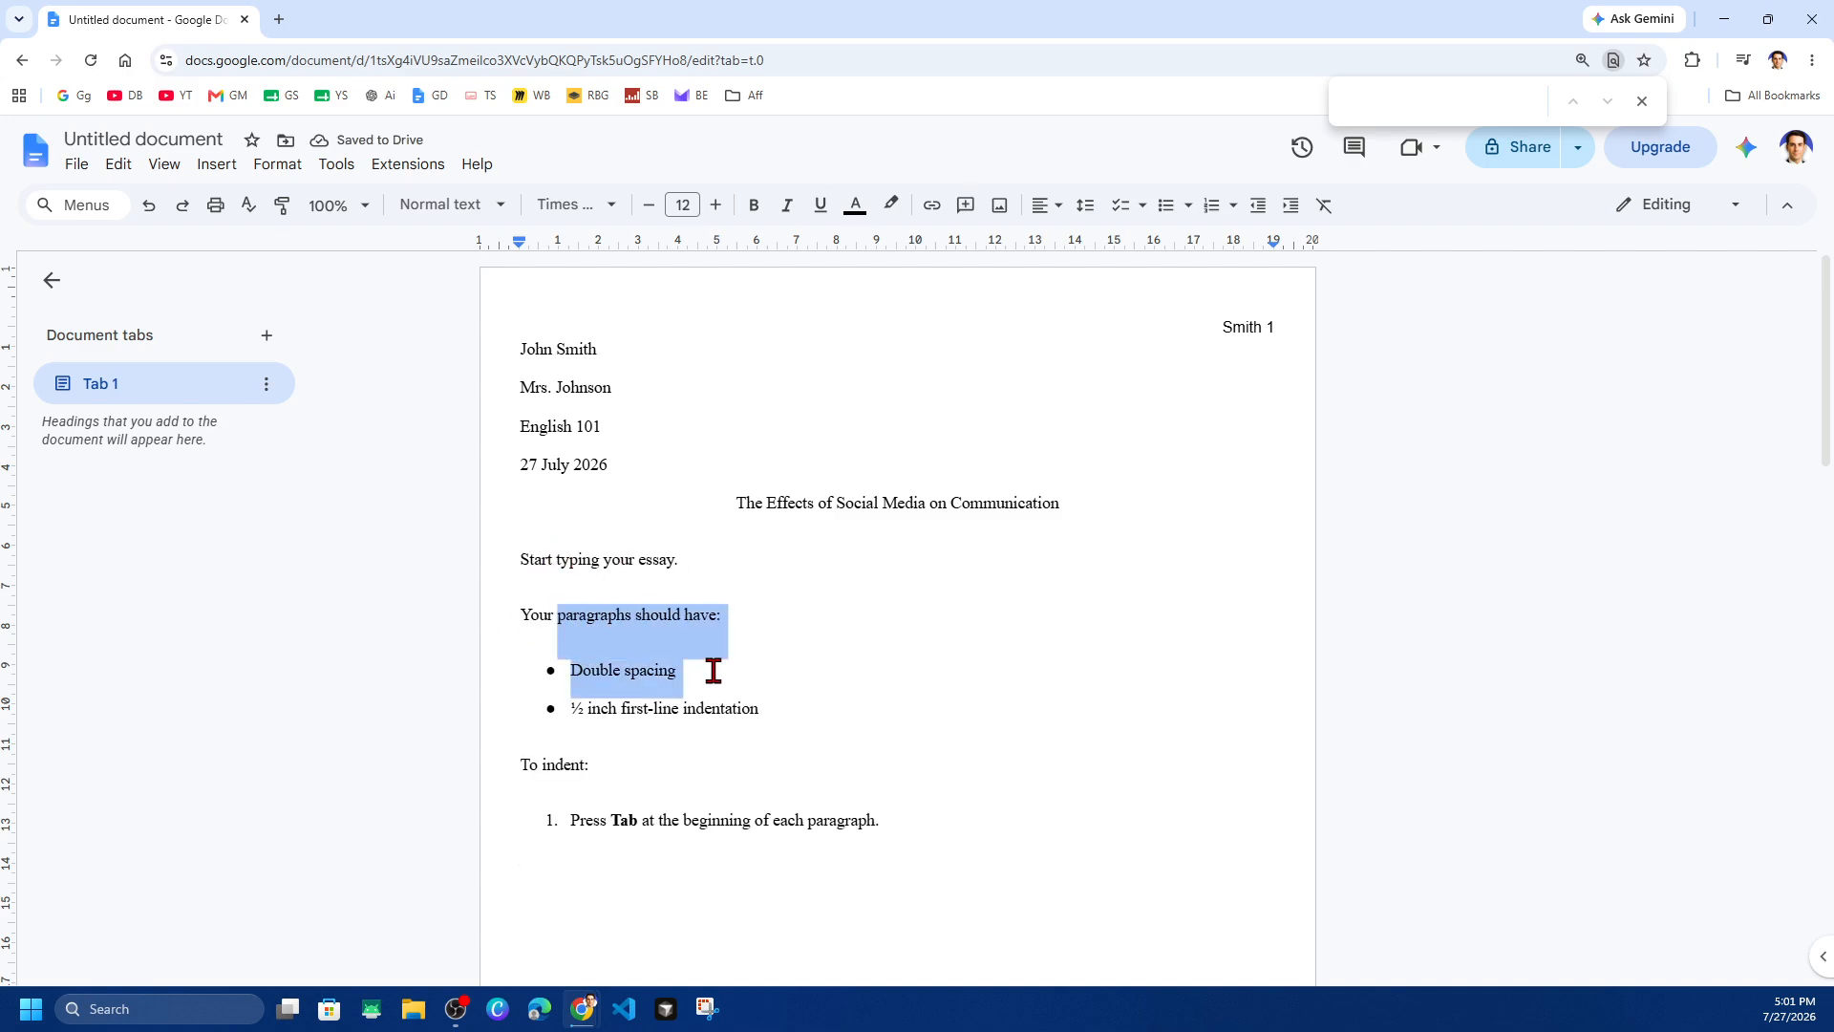
pyautogui.click(746, 675)
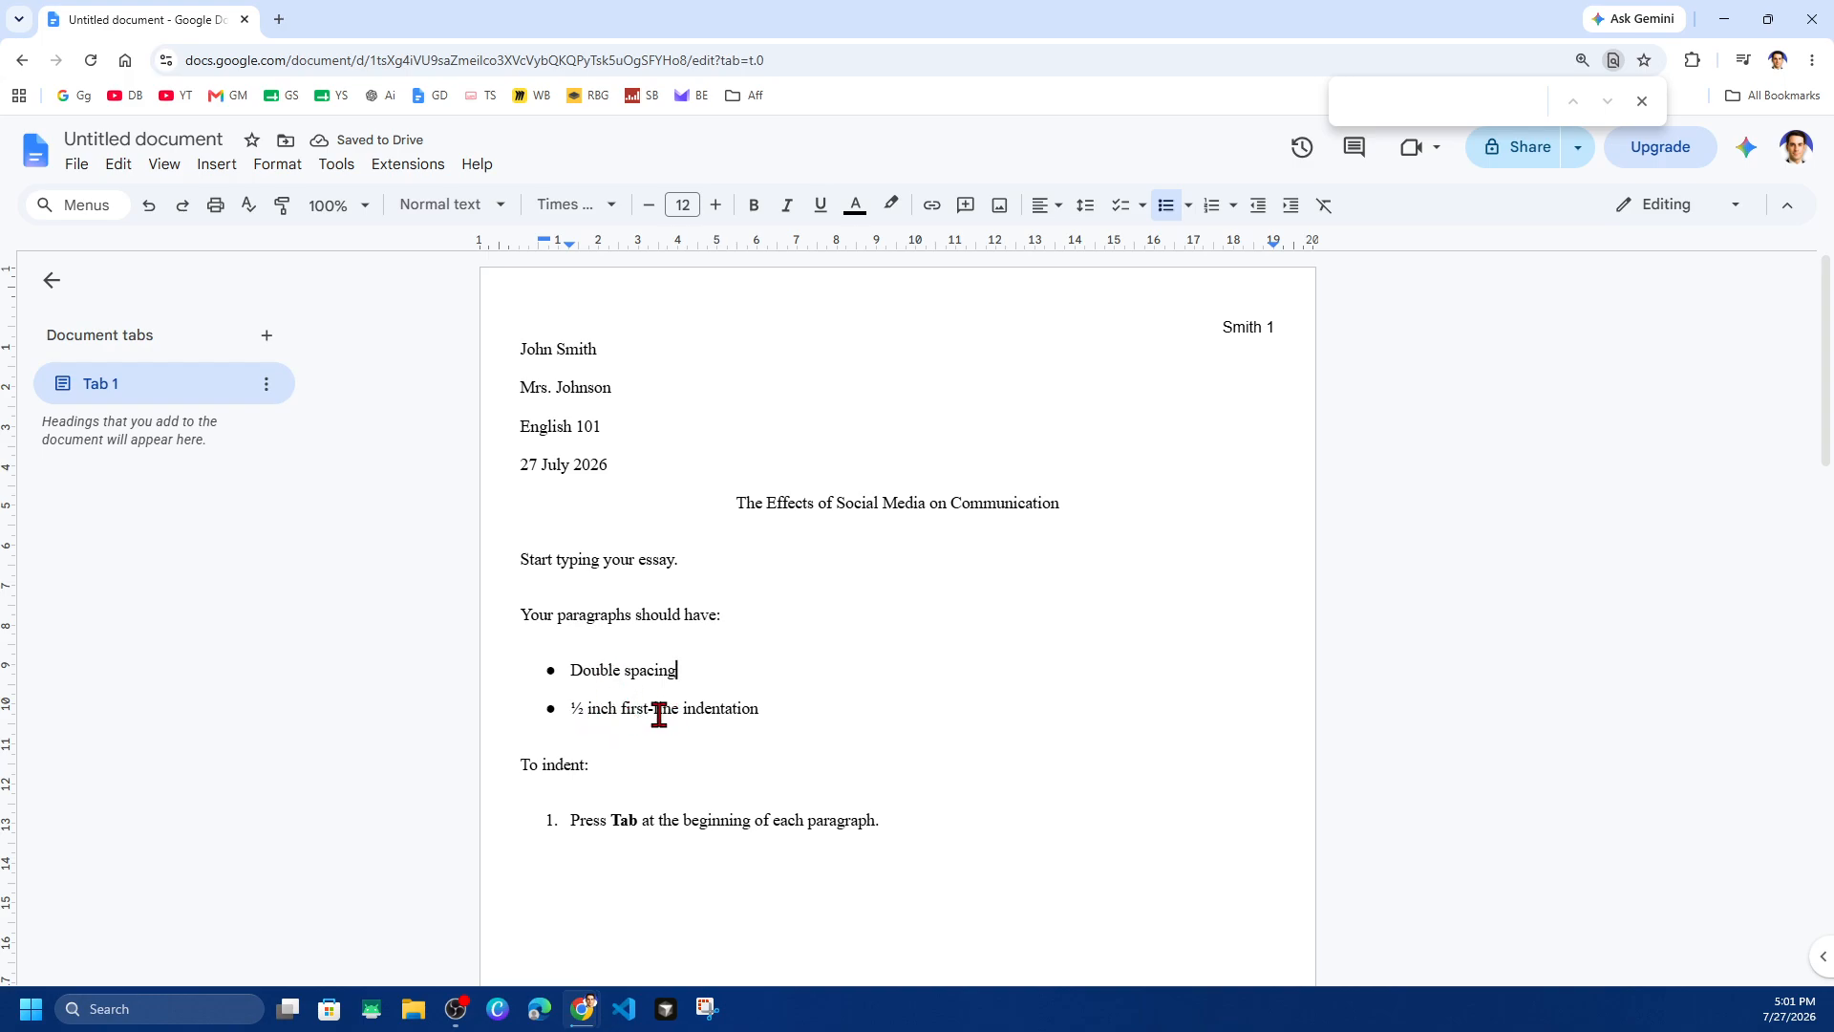
# Step: Insert a page break at the end of the essay text, after the Works Cited rules list
pyautogui.scroll(-1, 792, 777)
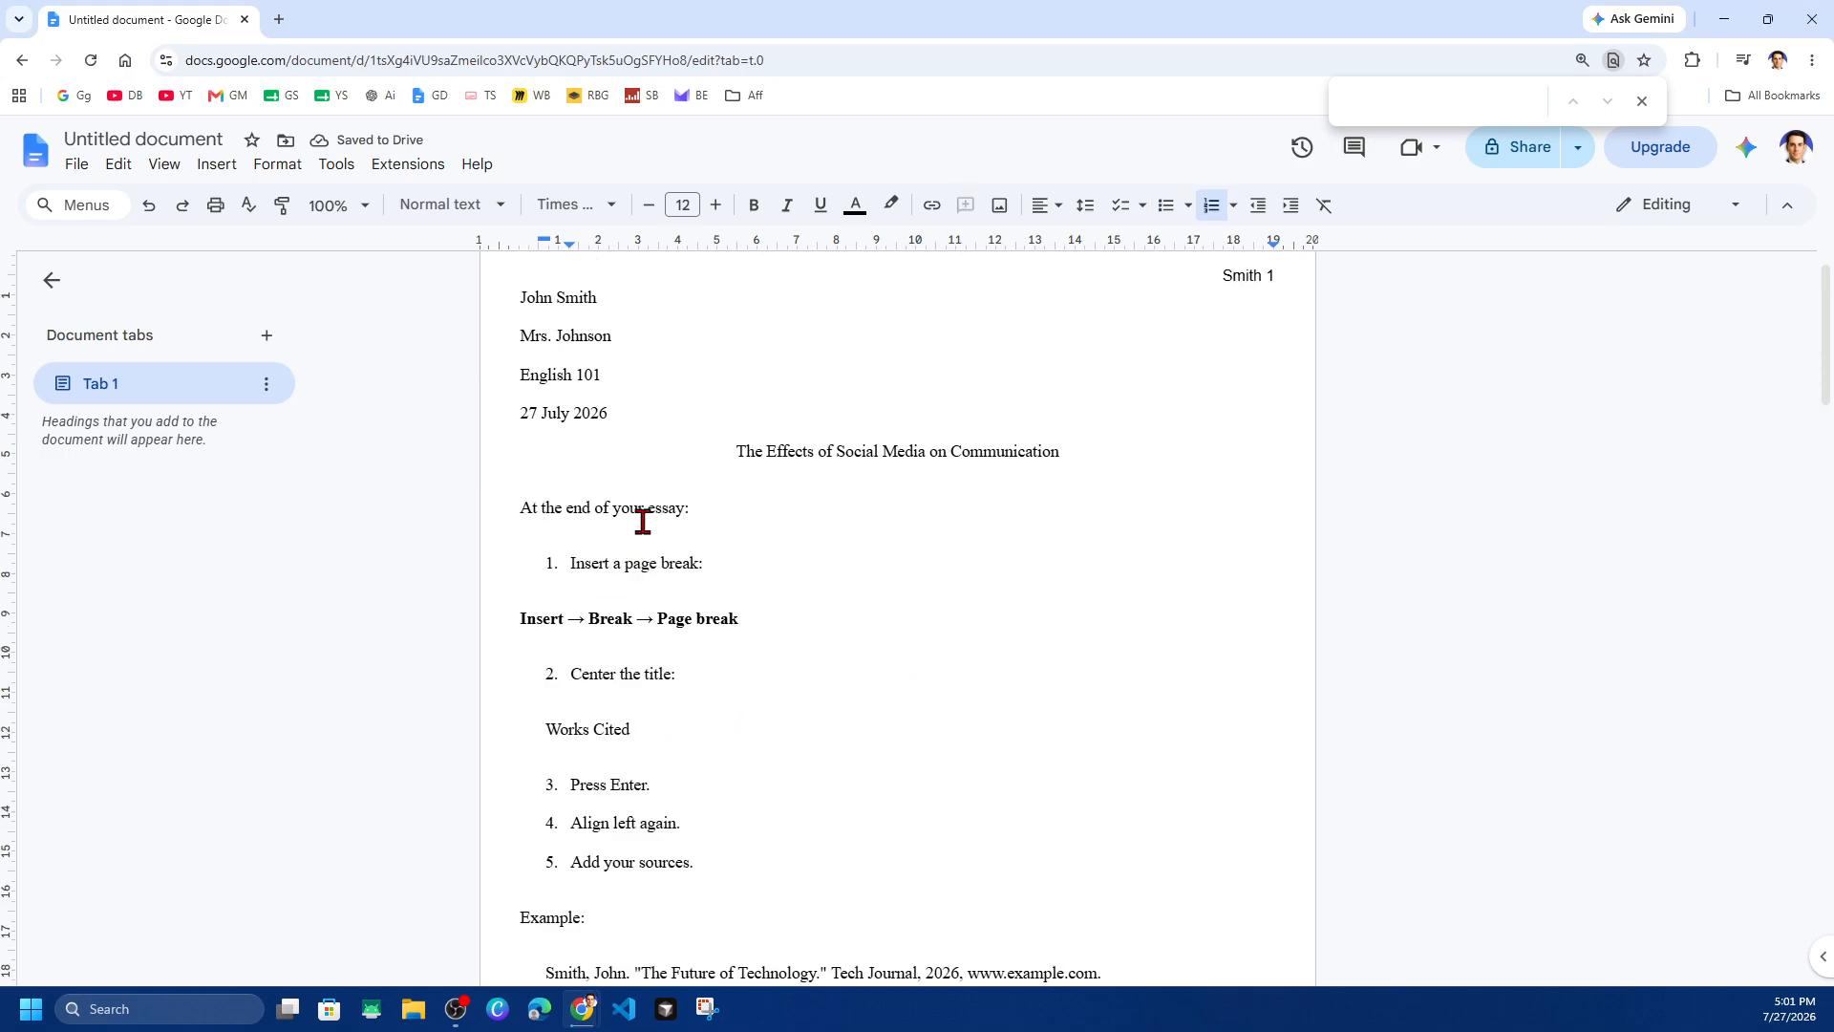
pyautogui.scroll(-1, 723, 548)
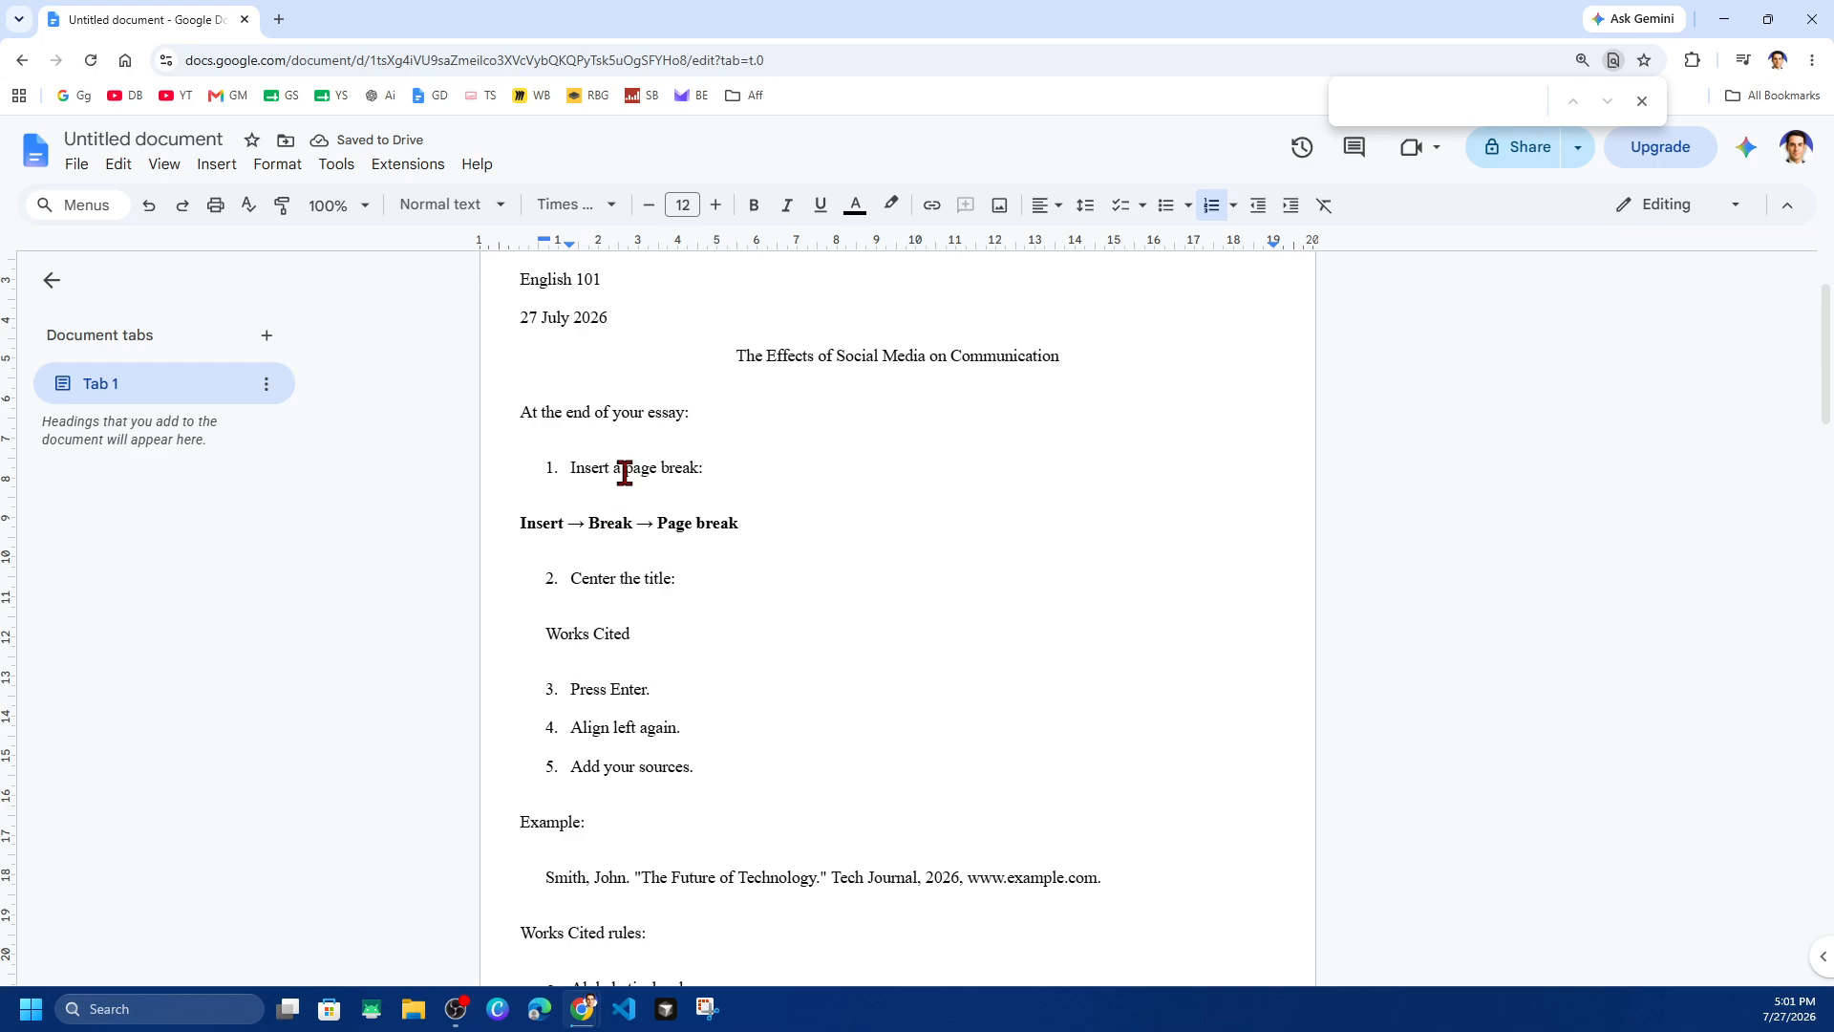
pyautogui.scroll(-2, 639, 544)
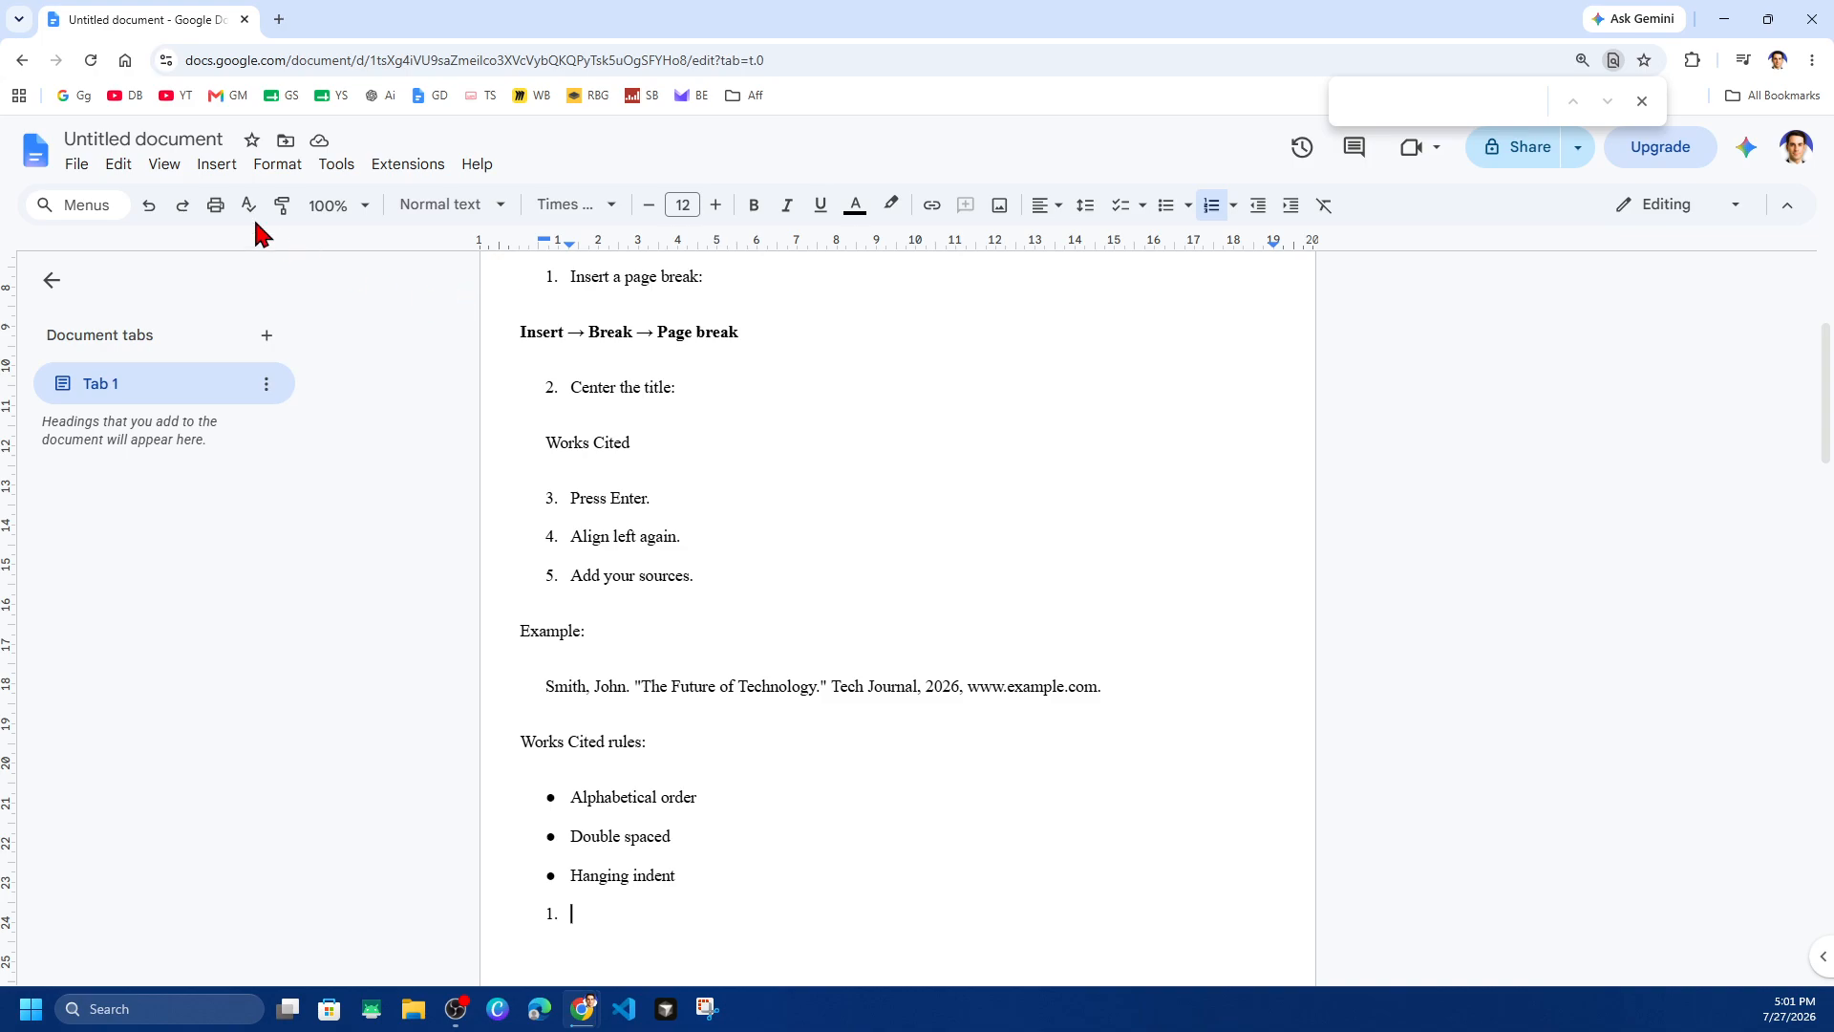
pyautogui.click(214, 168)
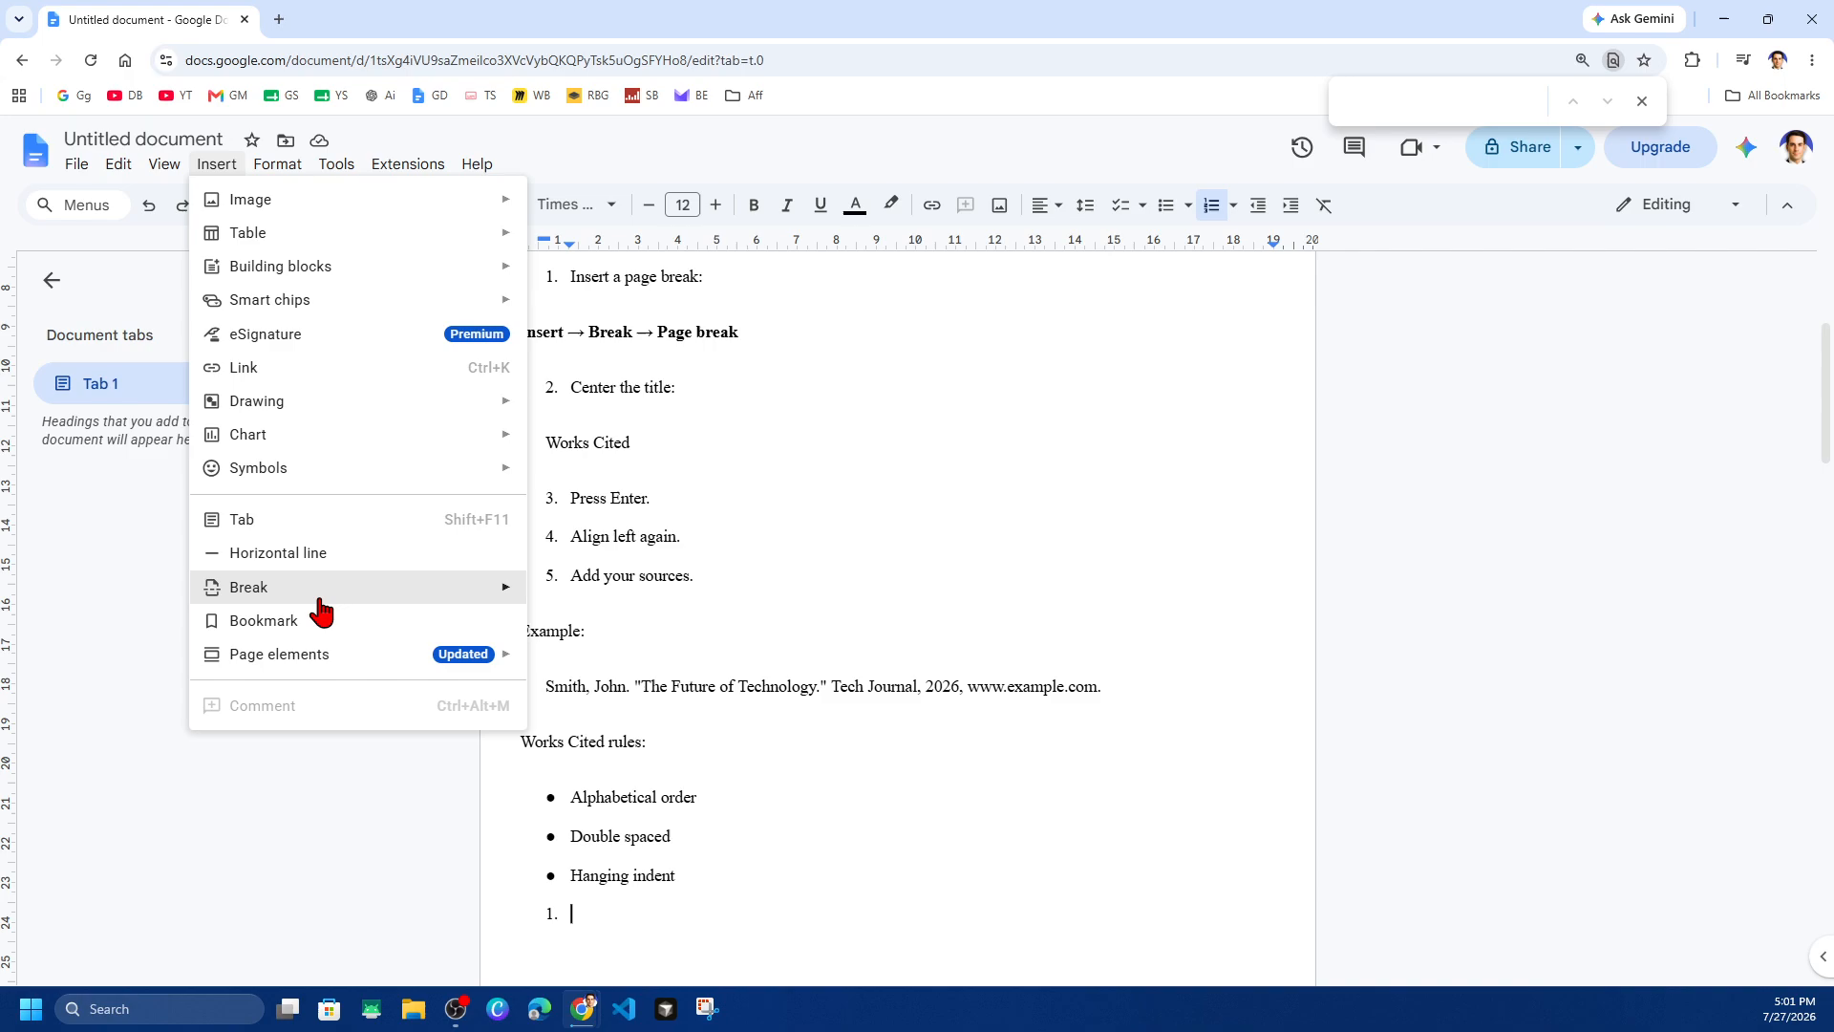
pyautogui.moveTo(329, 607)
pyautogui.click(584, 602)
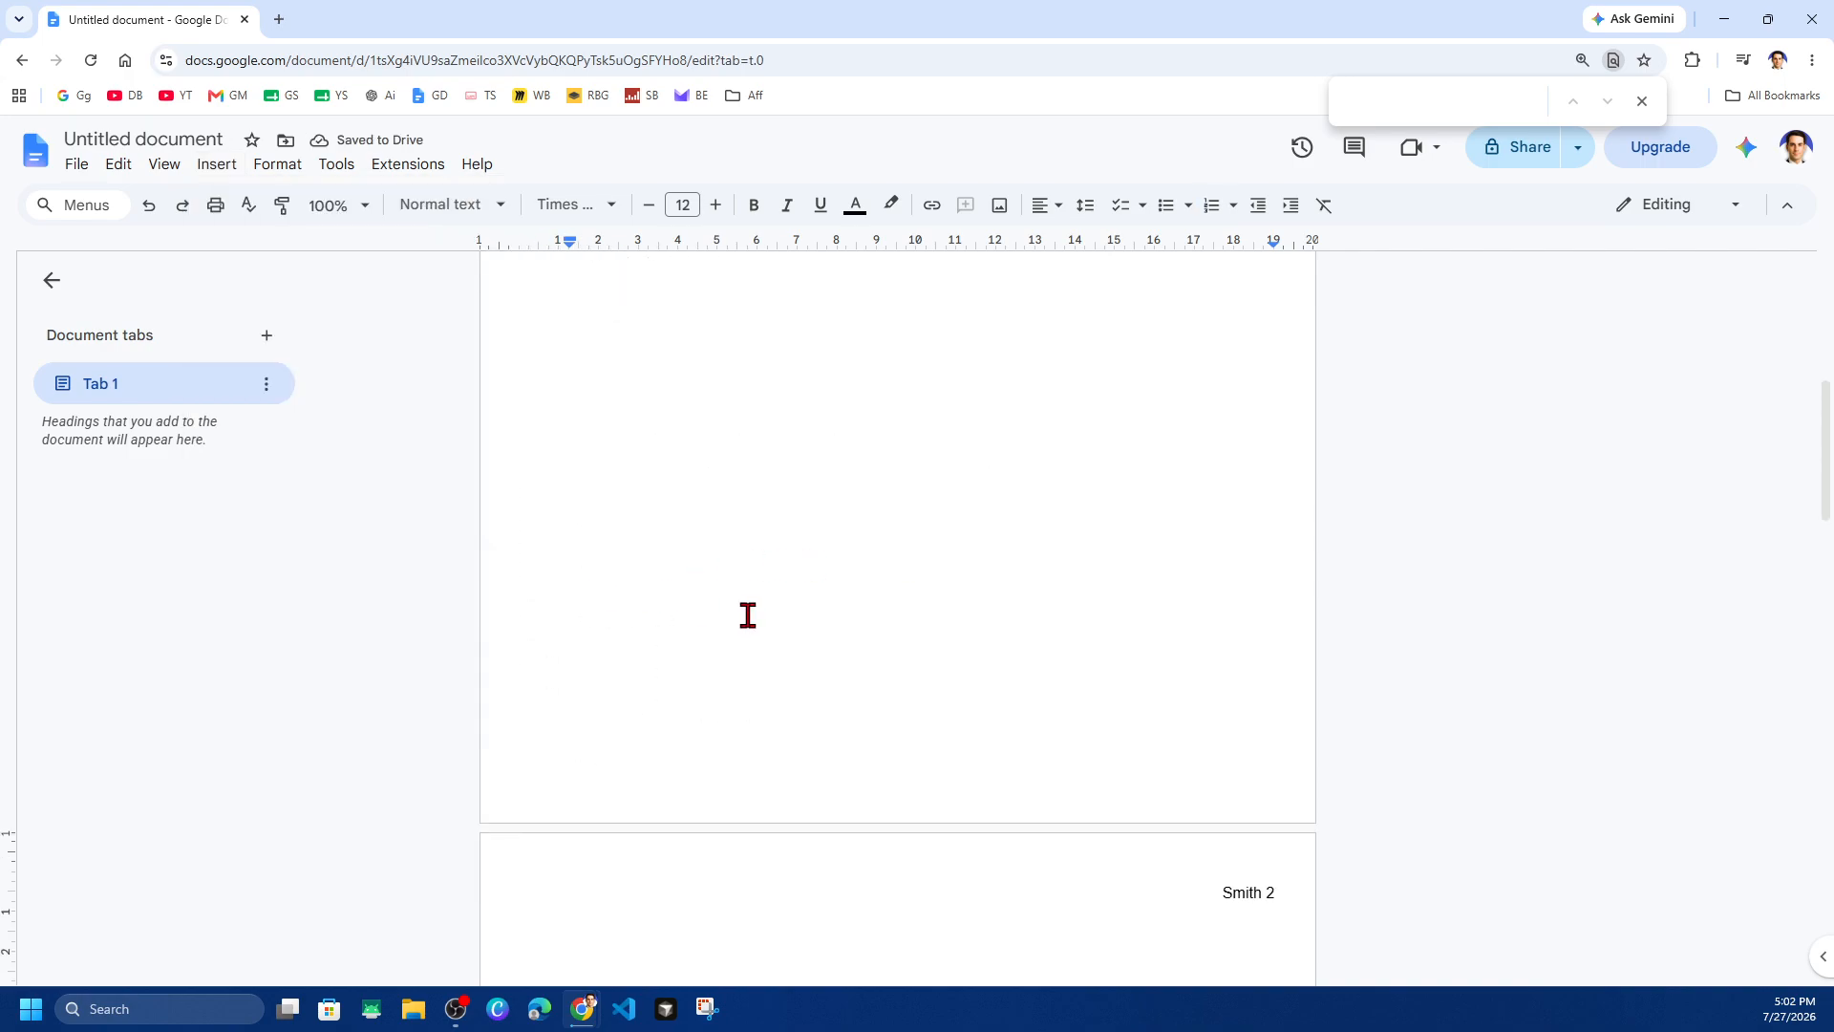
# Step: Add the title "Works Cited" at the start of the new page and centre it
pyautogui.write('Works Cited')
pyautogui.tripleClick(697, 926)
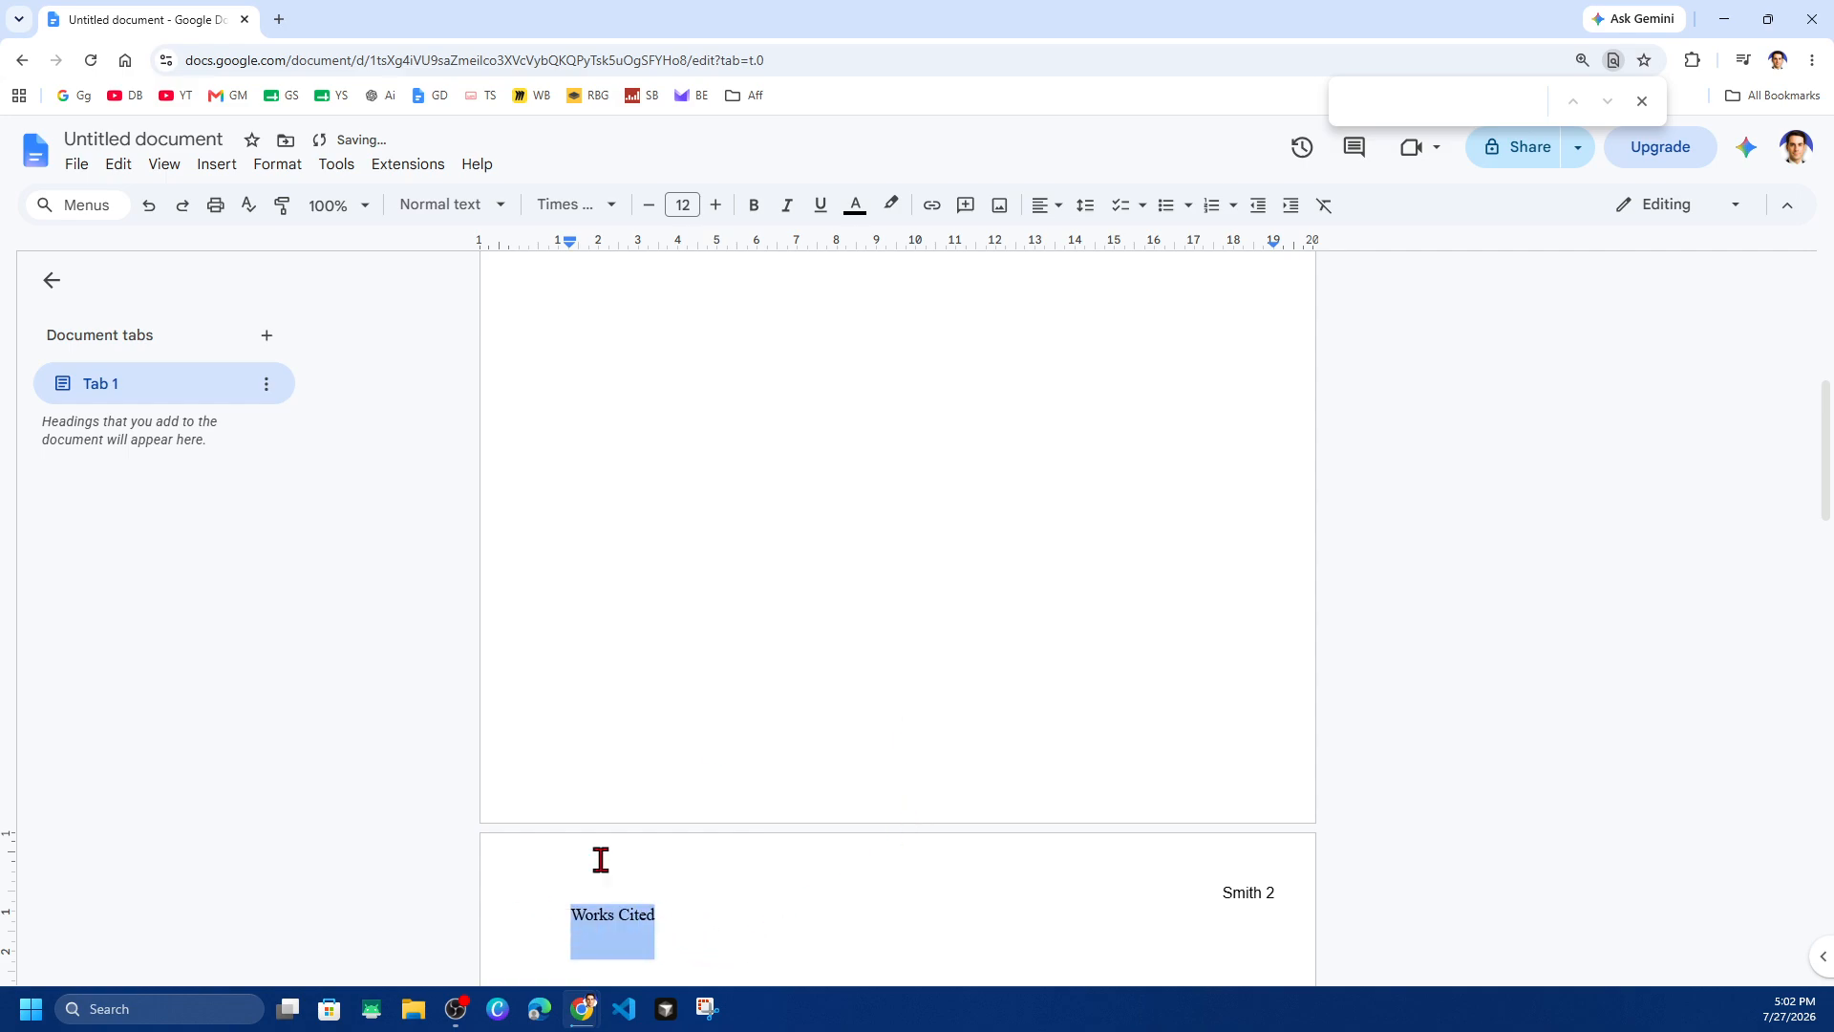
pyautogui.click(1054, 217)
pyautogui.click(1074, 239)
pyautogui.scroll(-4, 1142, 659)
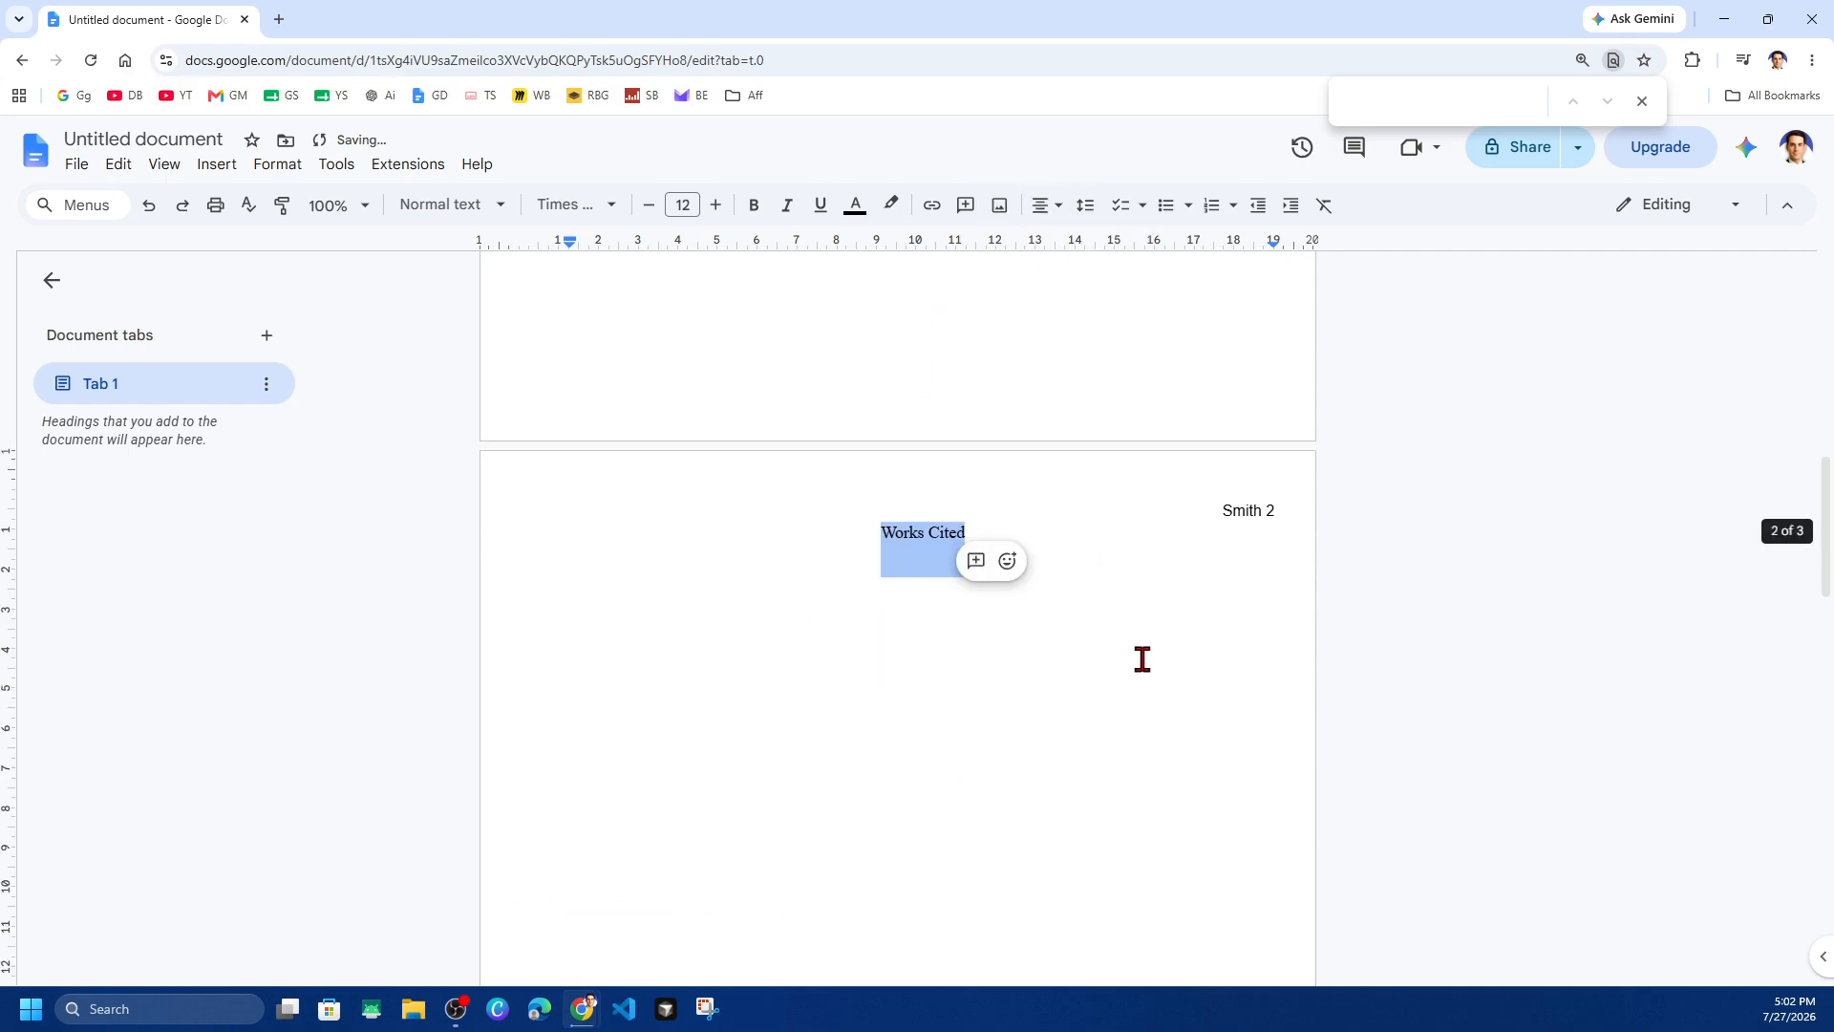
pyautogui.scroll(-1, 1142, 657)
pyautogui.click(1104, 450)
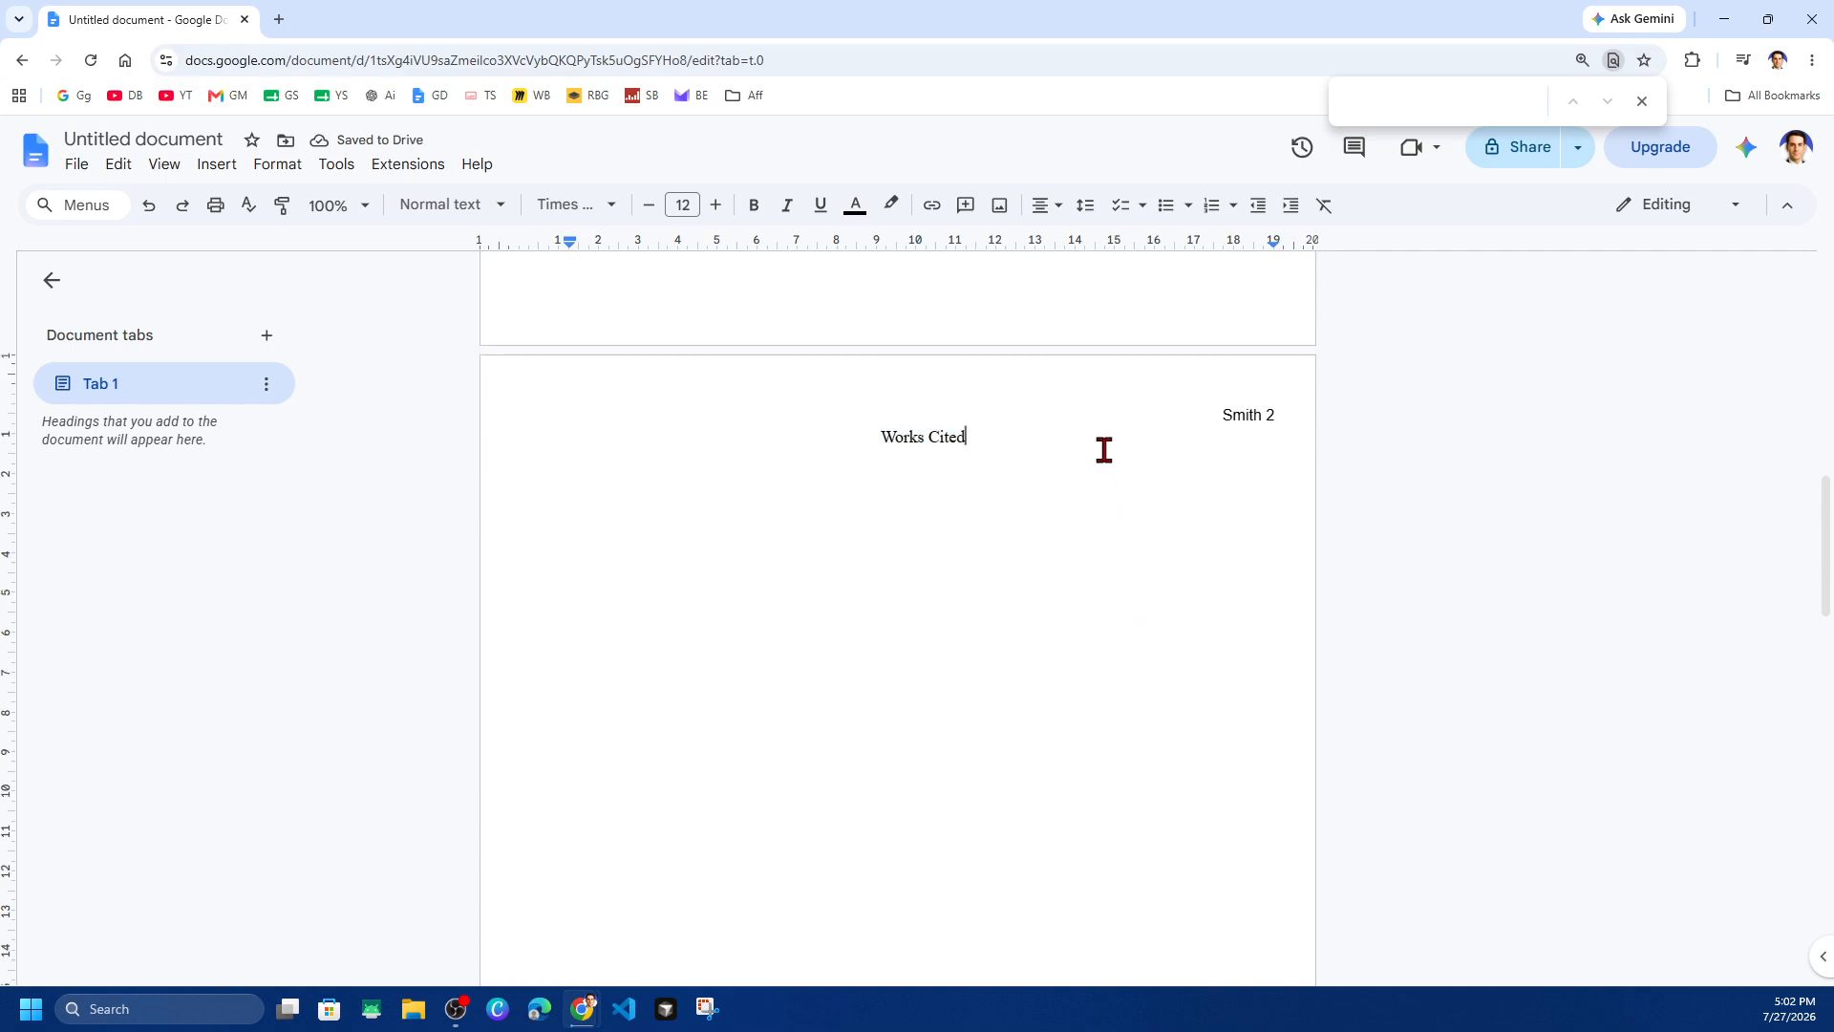
pyautogui.press('Return')
pyautogui.click(1041, 209)
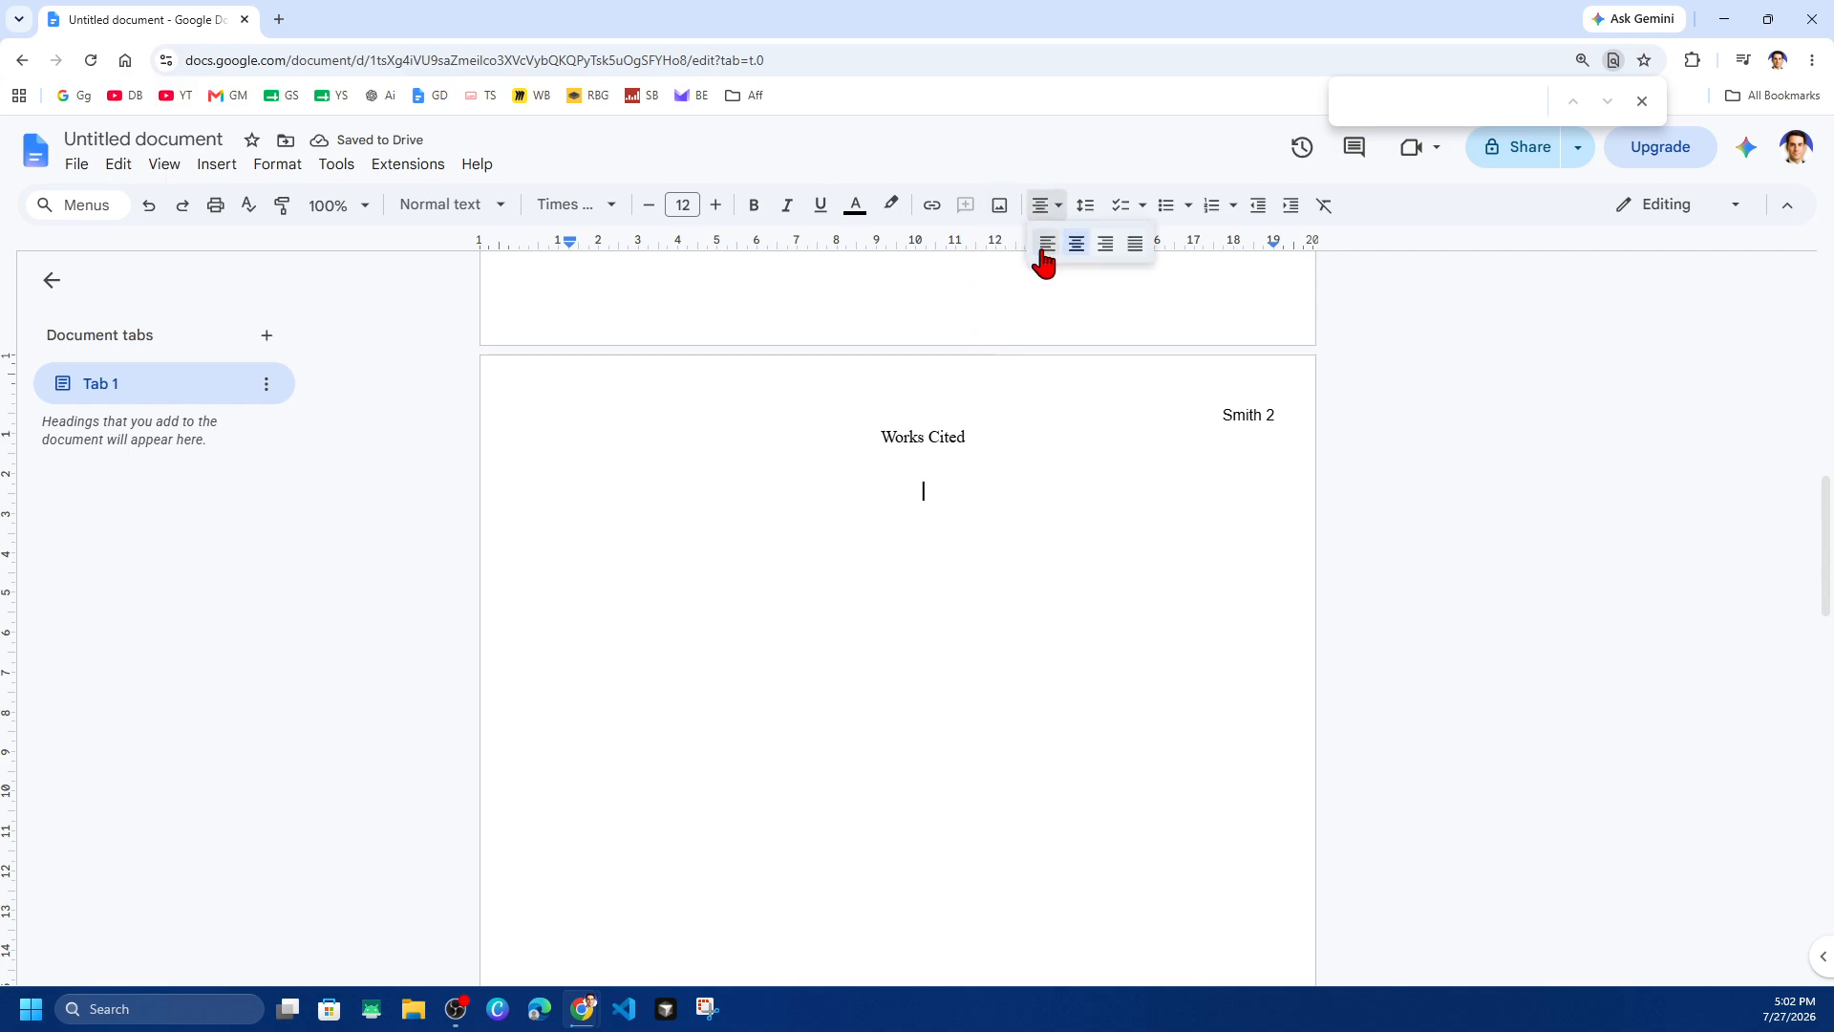
pyautogui.click(1046, 246)
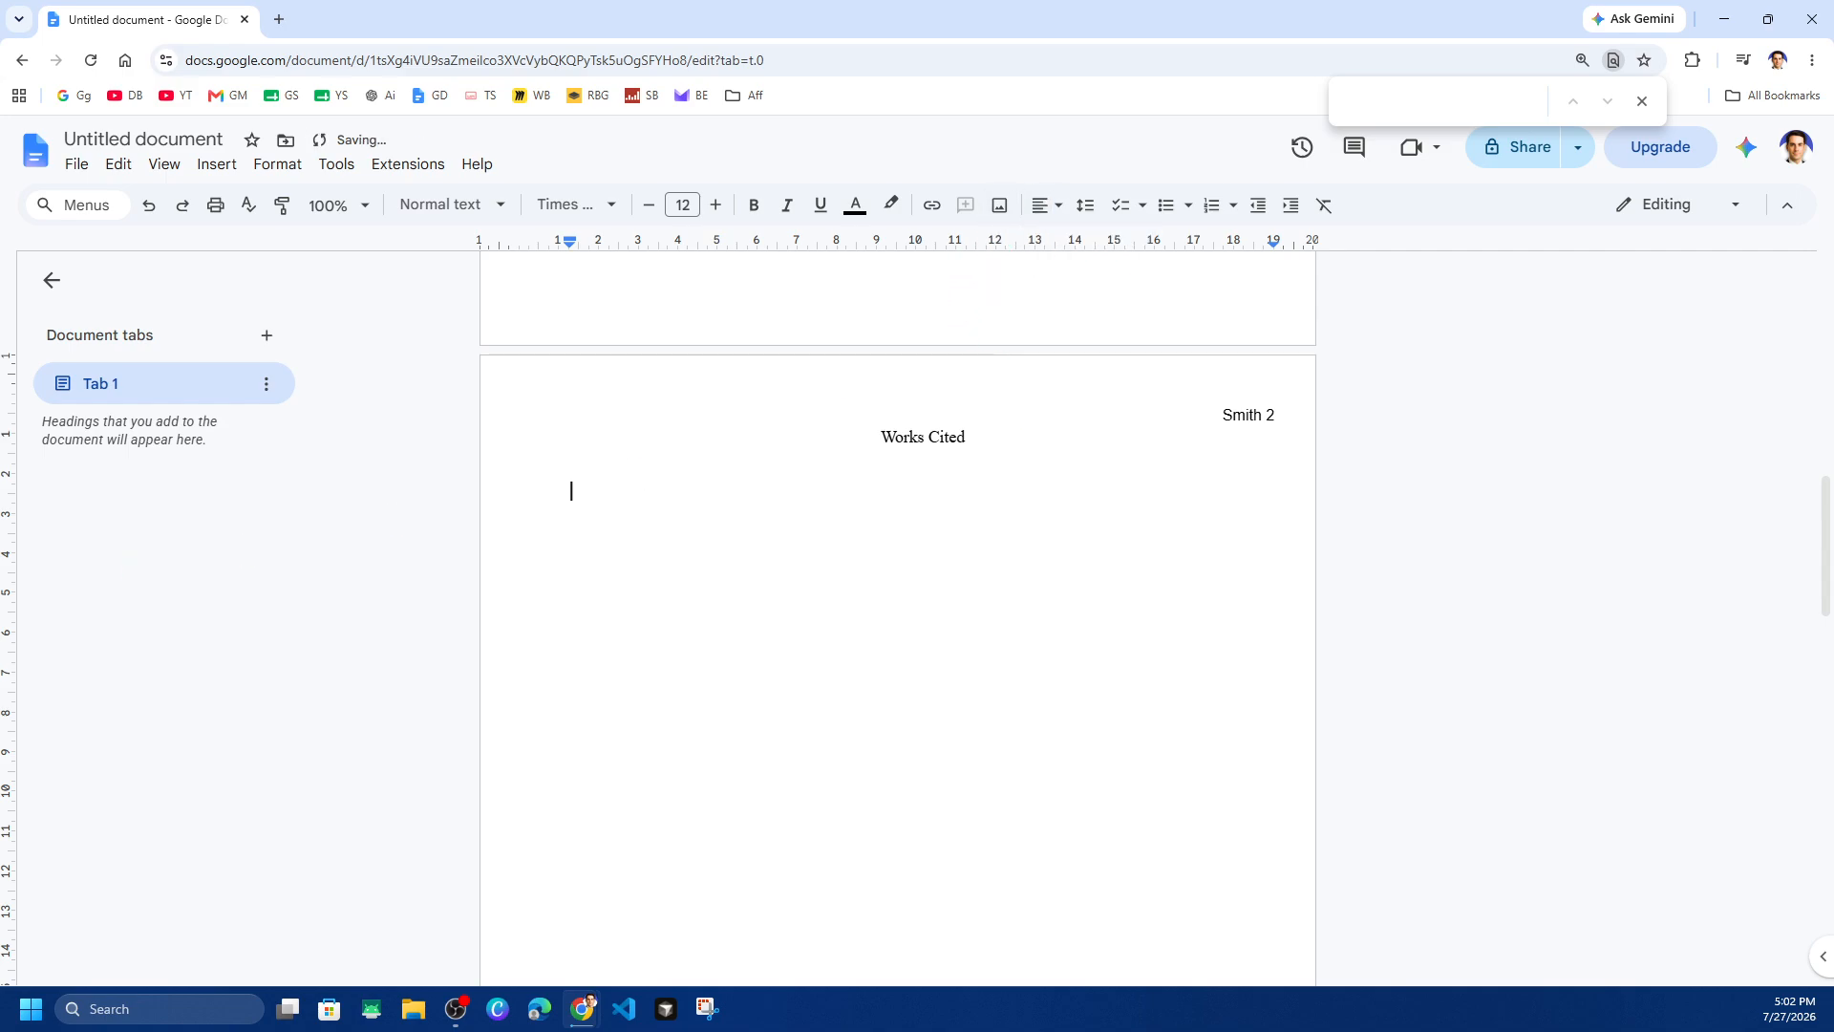
pyautogui.click(881, 461)
pyautogui.click(857, 488)
pyautogui.write('Smith, John. "The Future of Technology." Tech Journal, 2026, www.example.com.')
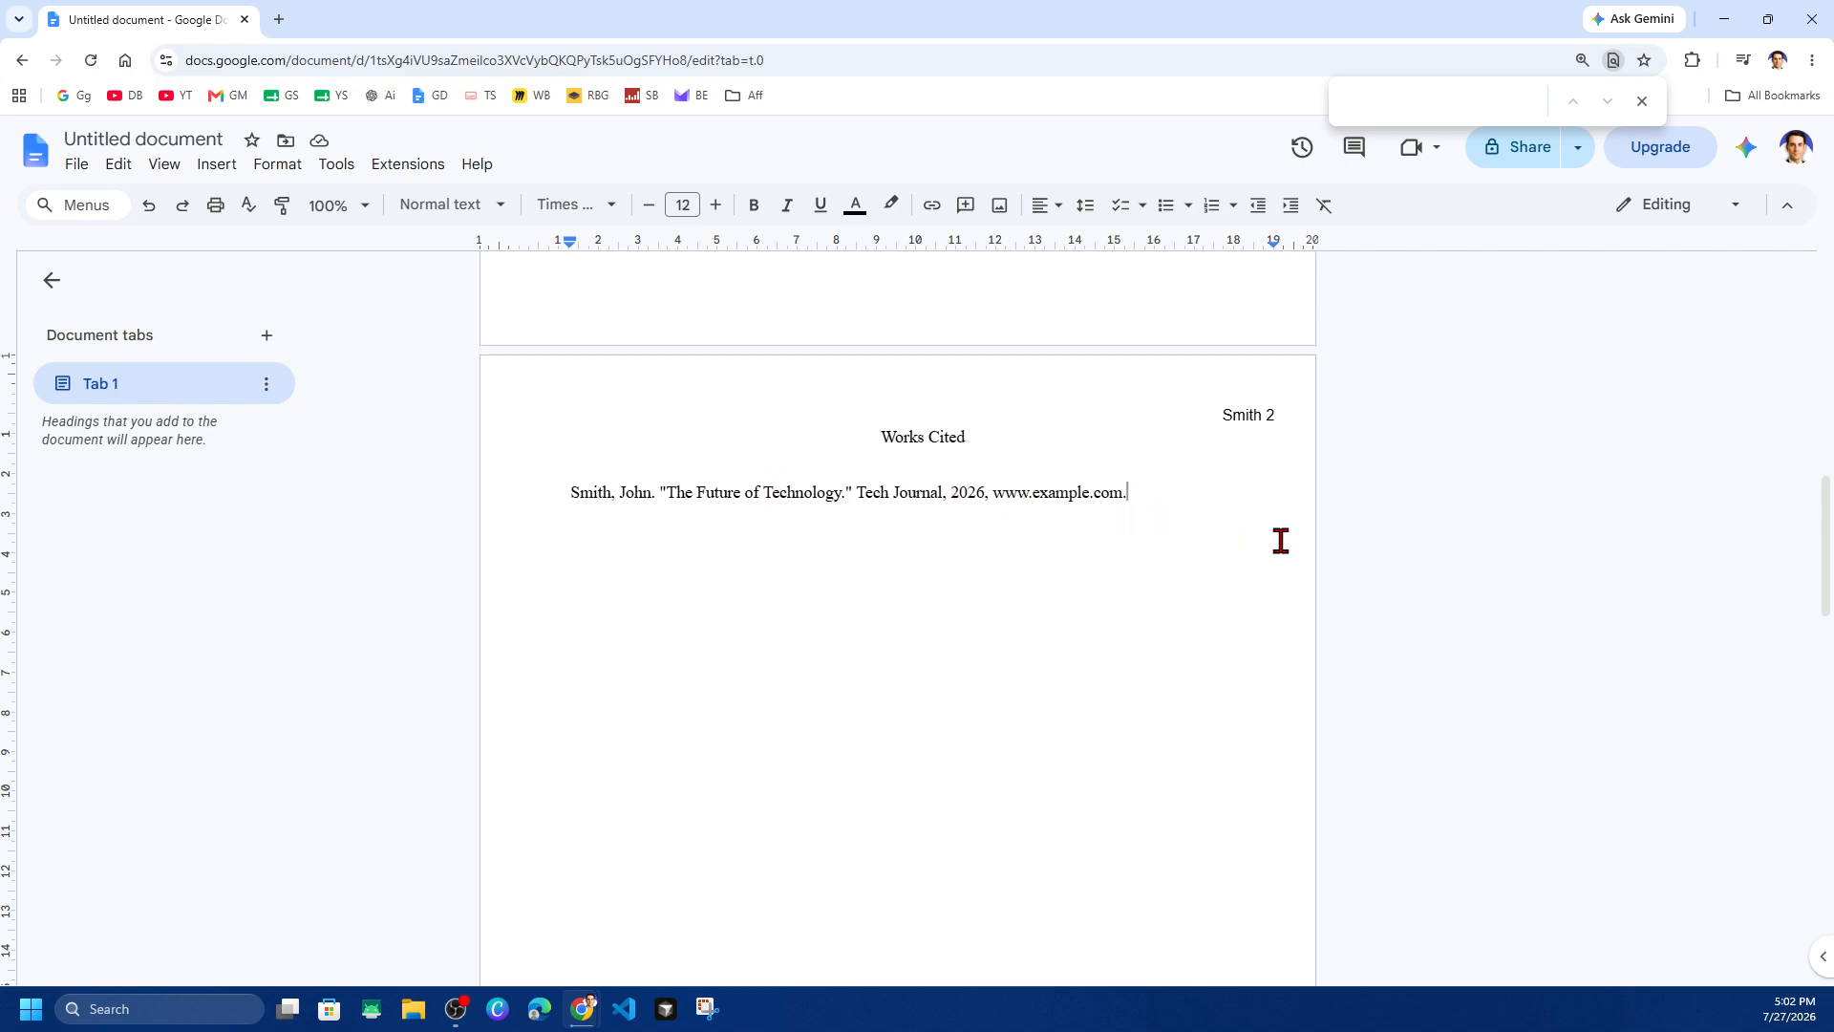
# Step: Below the citation, add "Works Cited rules:" with the bullets Alphabetical order, Double spaced and Hanging indent
pyautogui.write('Works Cited rules:  Alphabetical order Double spaced Hanging indent')
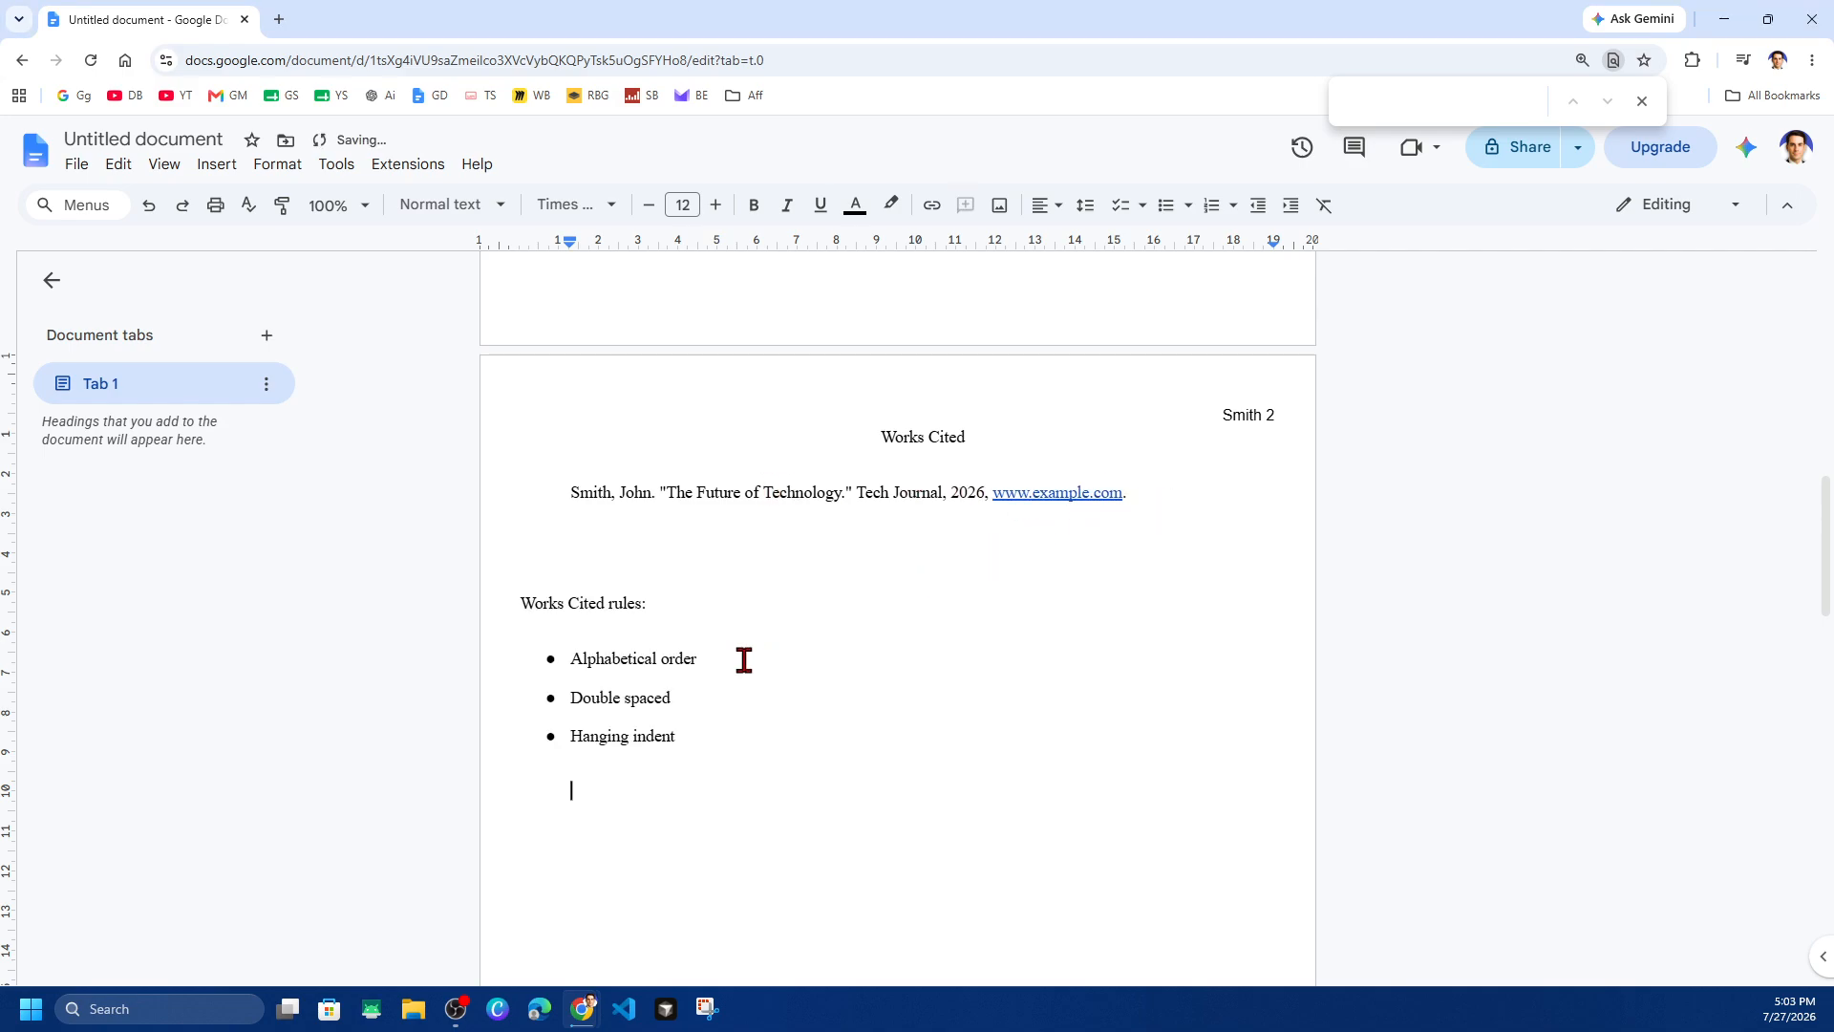
pyautogui.moveTo(535, 659); pyautogui.dragTo(721, 659)
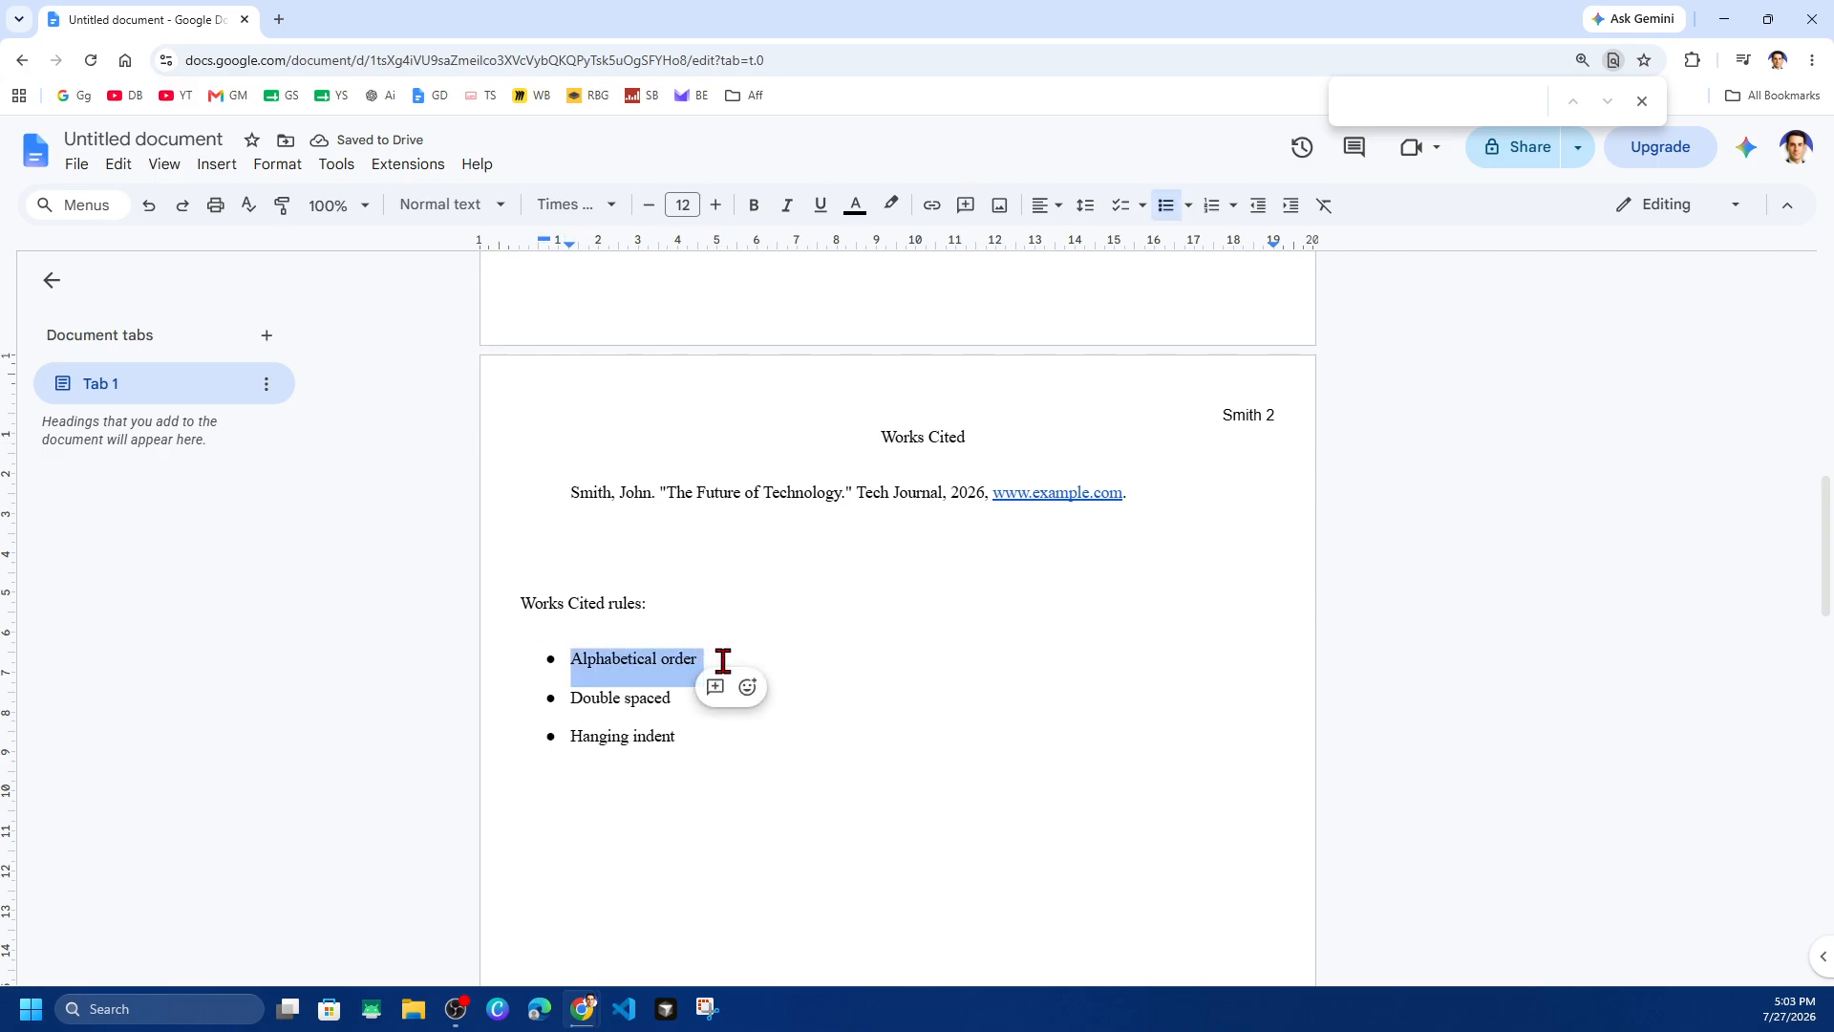
pyautogui.click(626, 692)
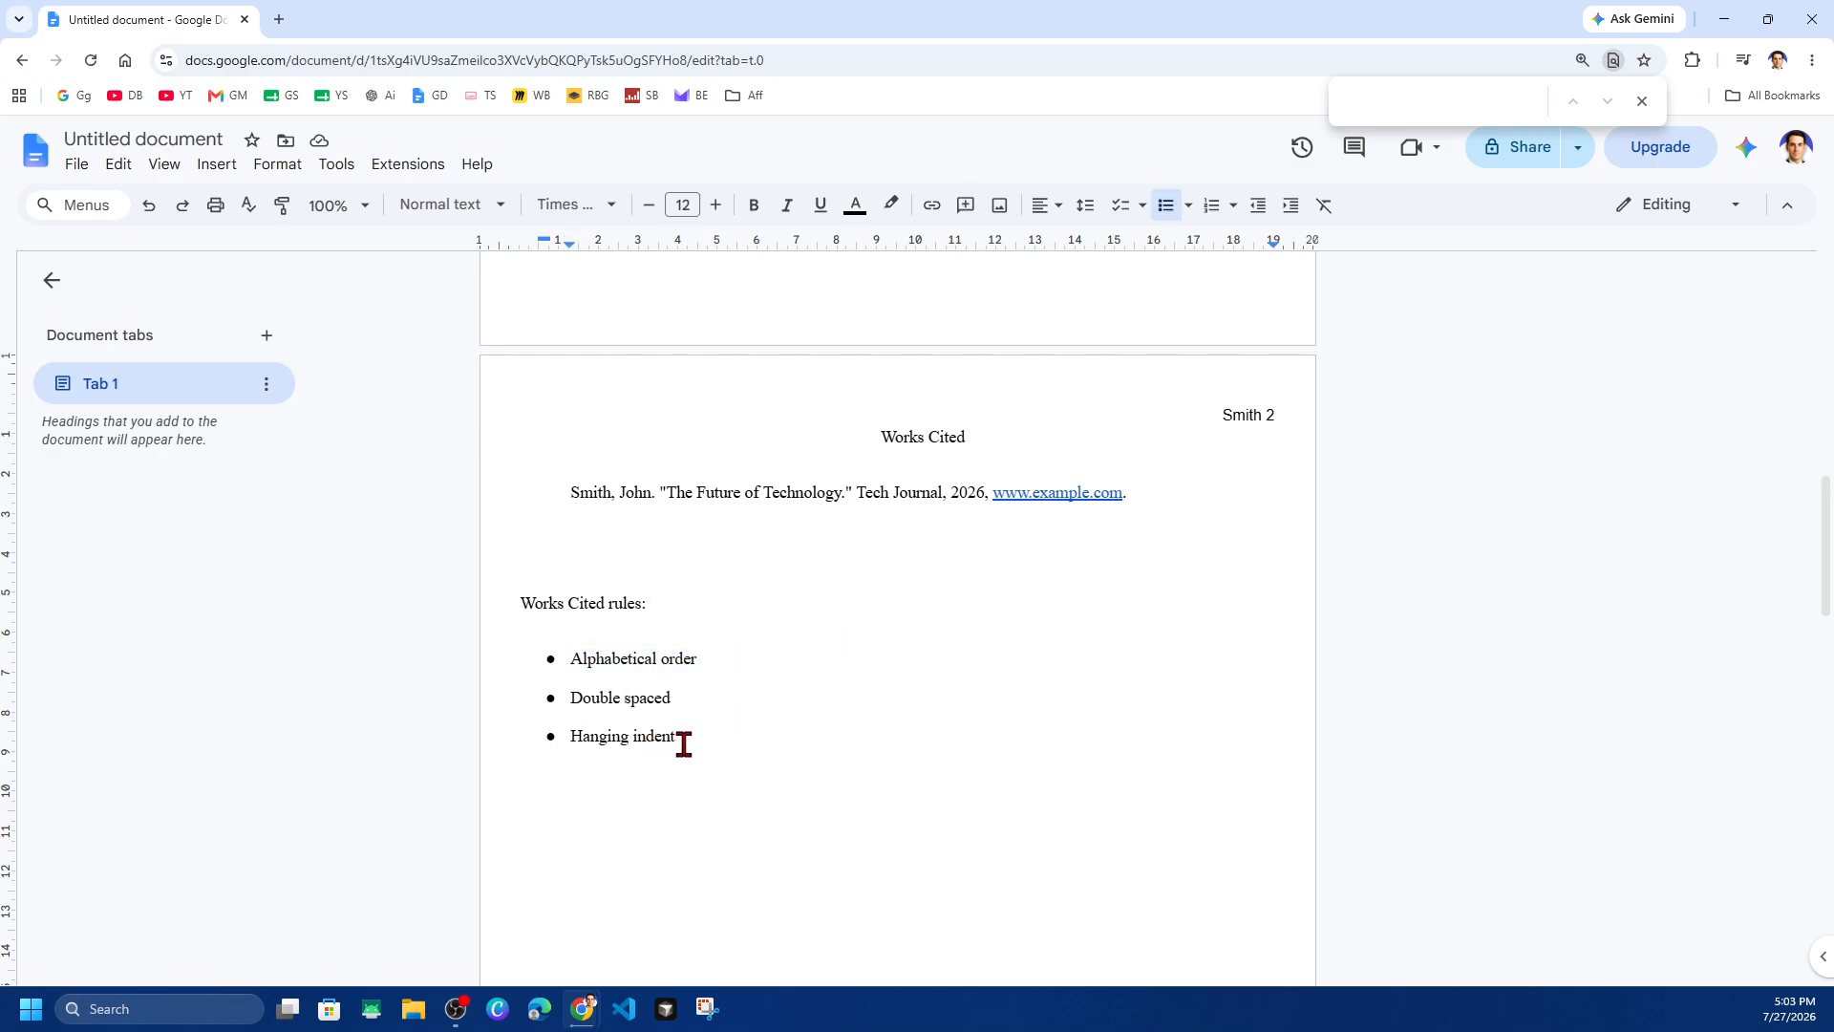
pyautogui.moveTo(684, 739); pyautogui.dragTo(581, 737)
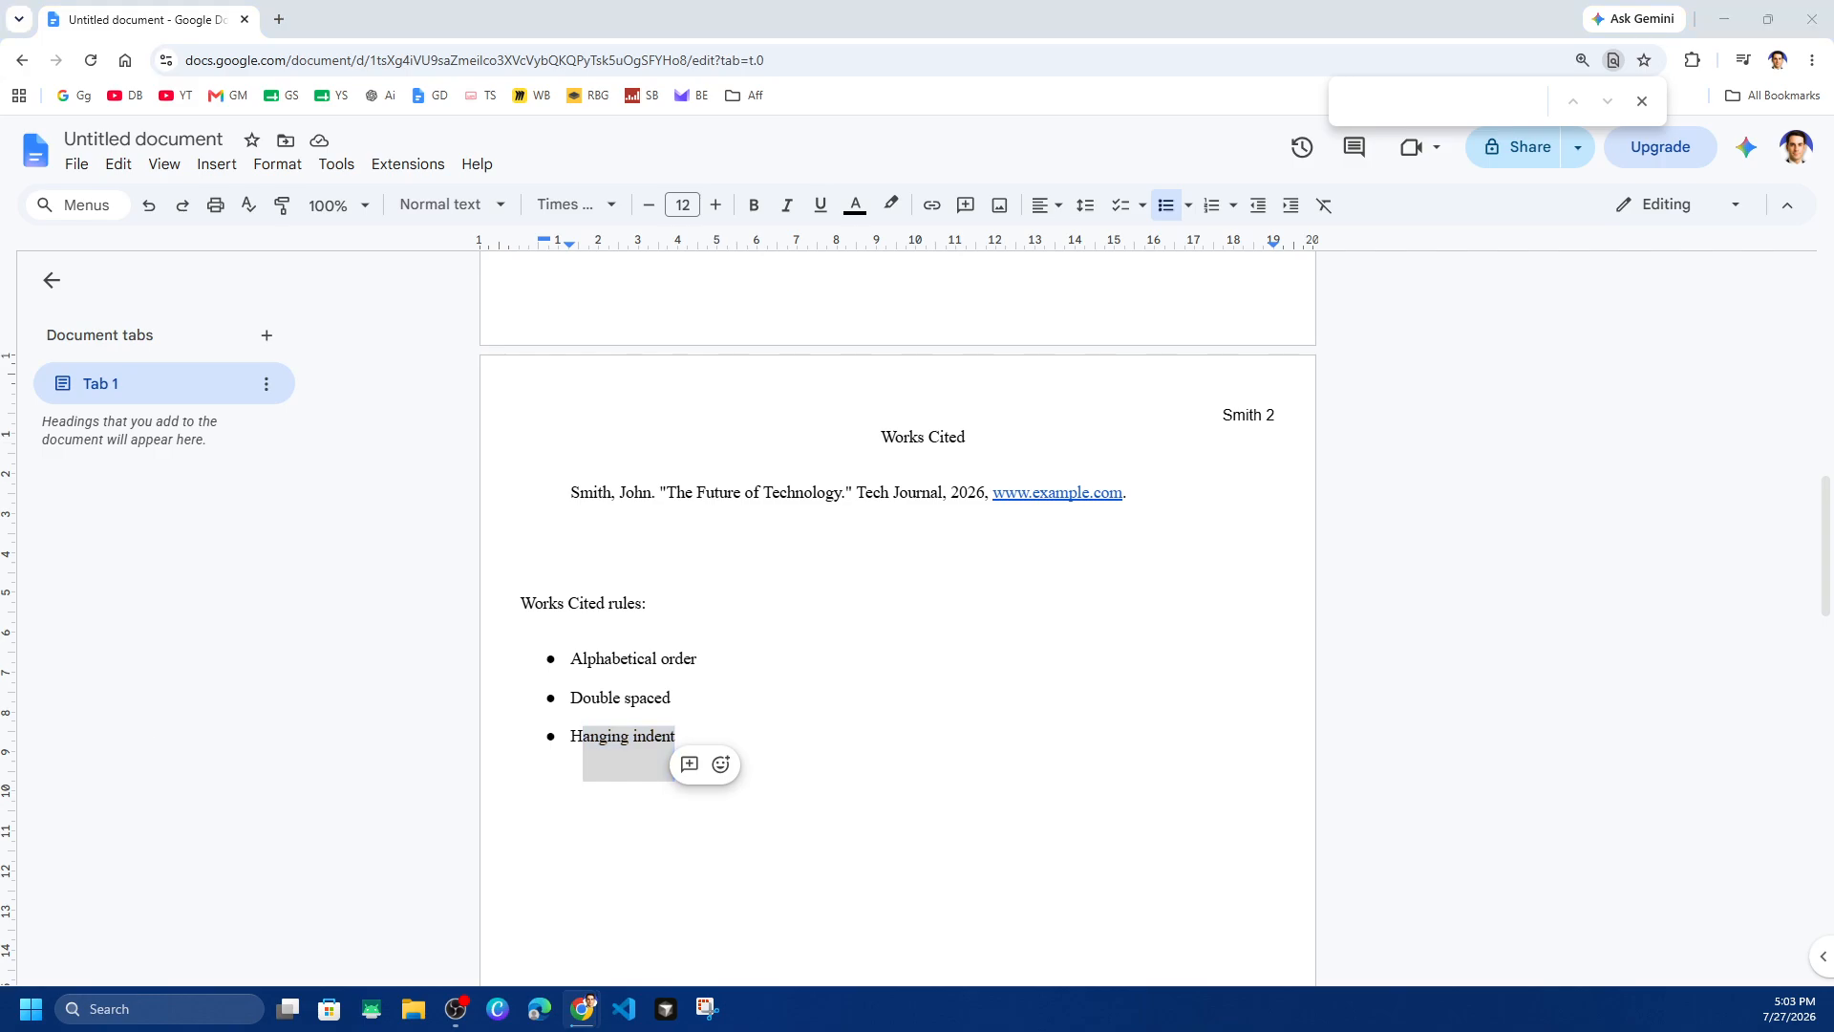
# Step: Apply a hanging special indent of 0.5 to the source citation under the Works Cited title
pyautogui.tripleClick(850, 496)
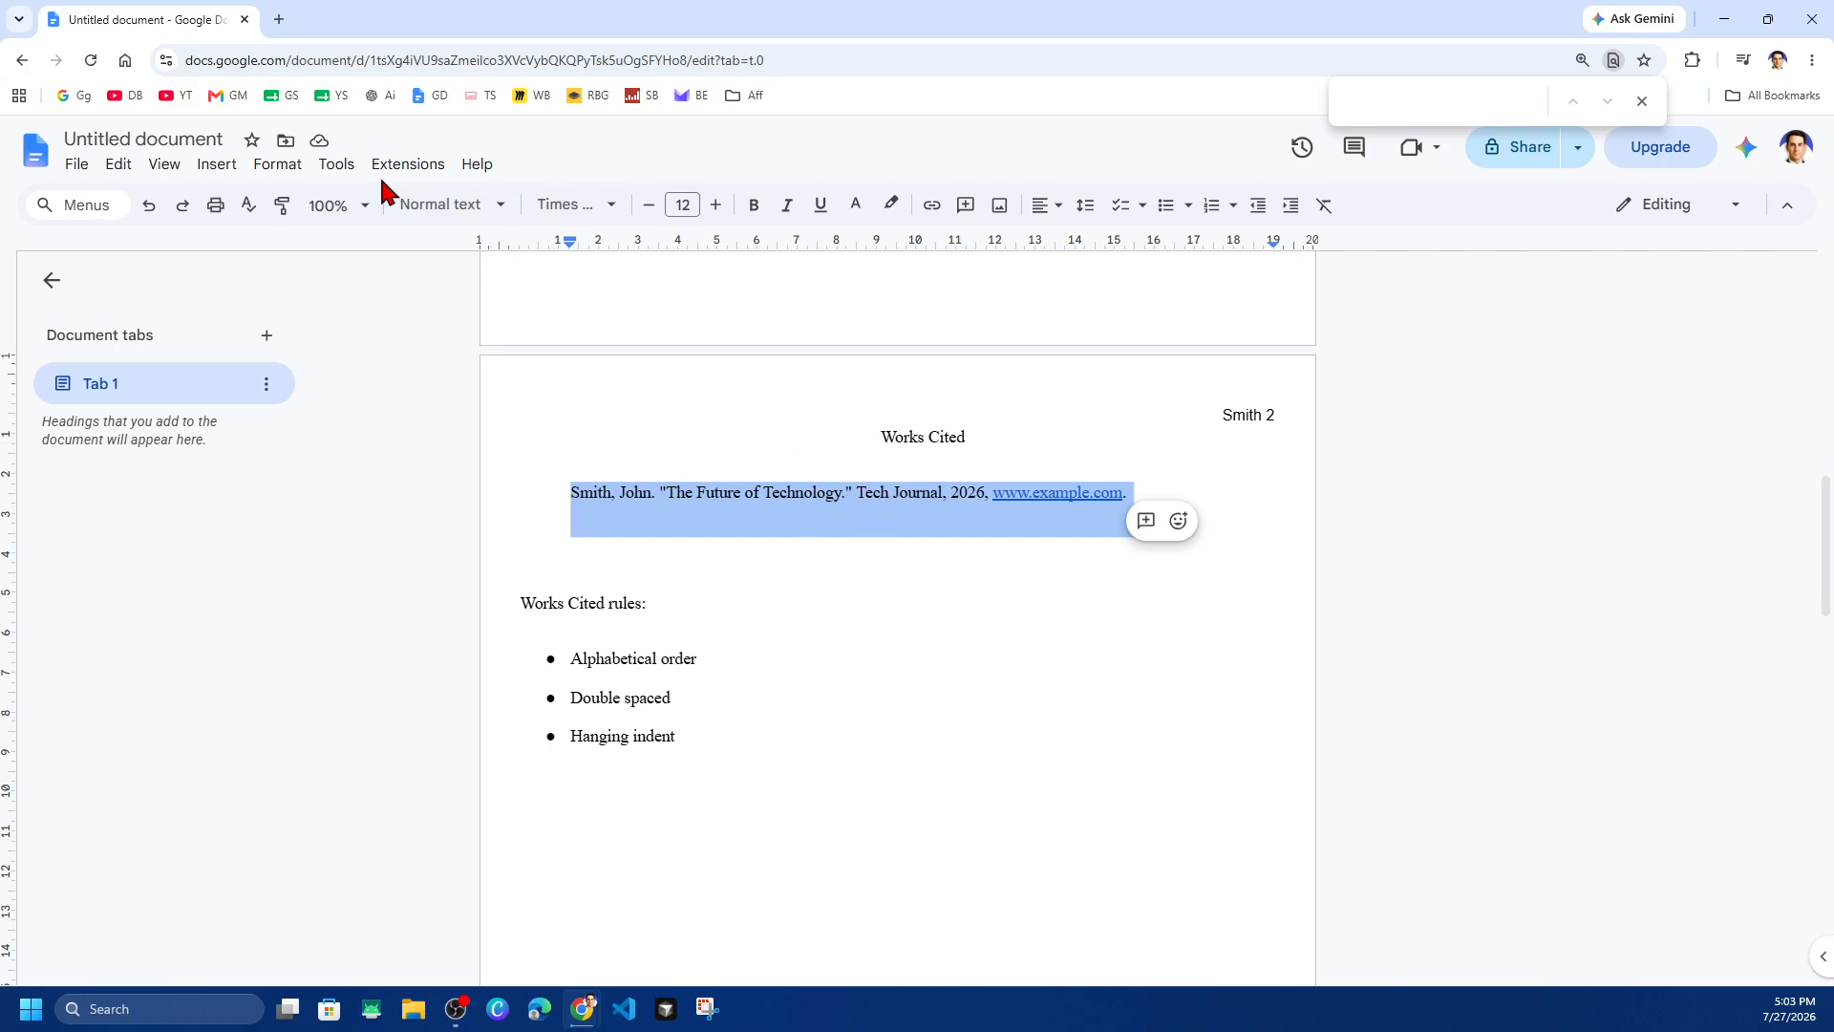
pyautogui.click(279, 172)
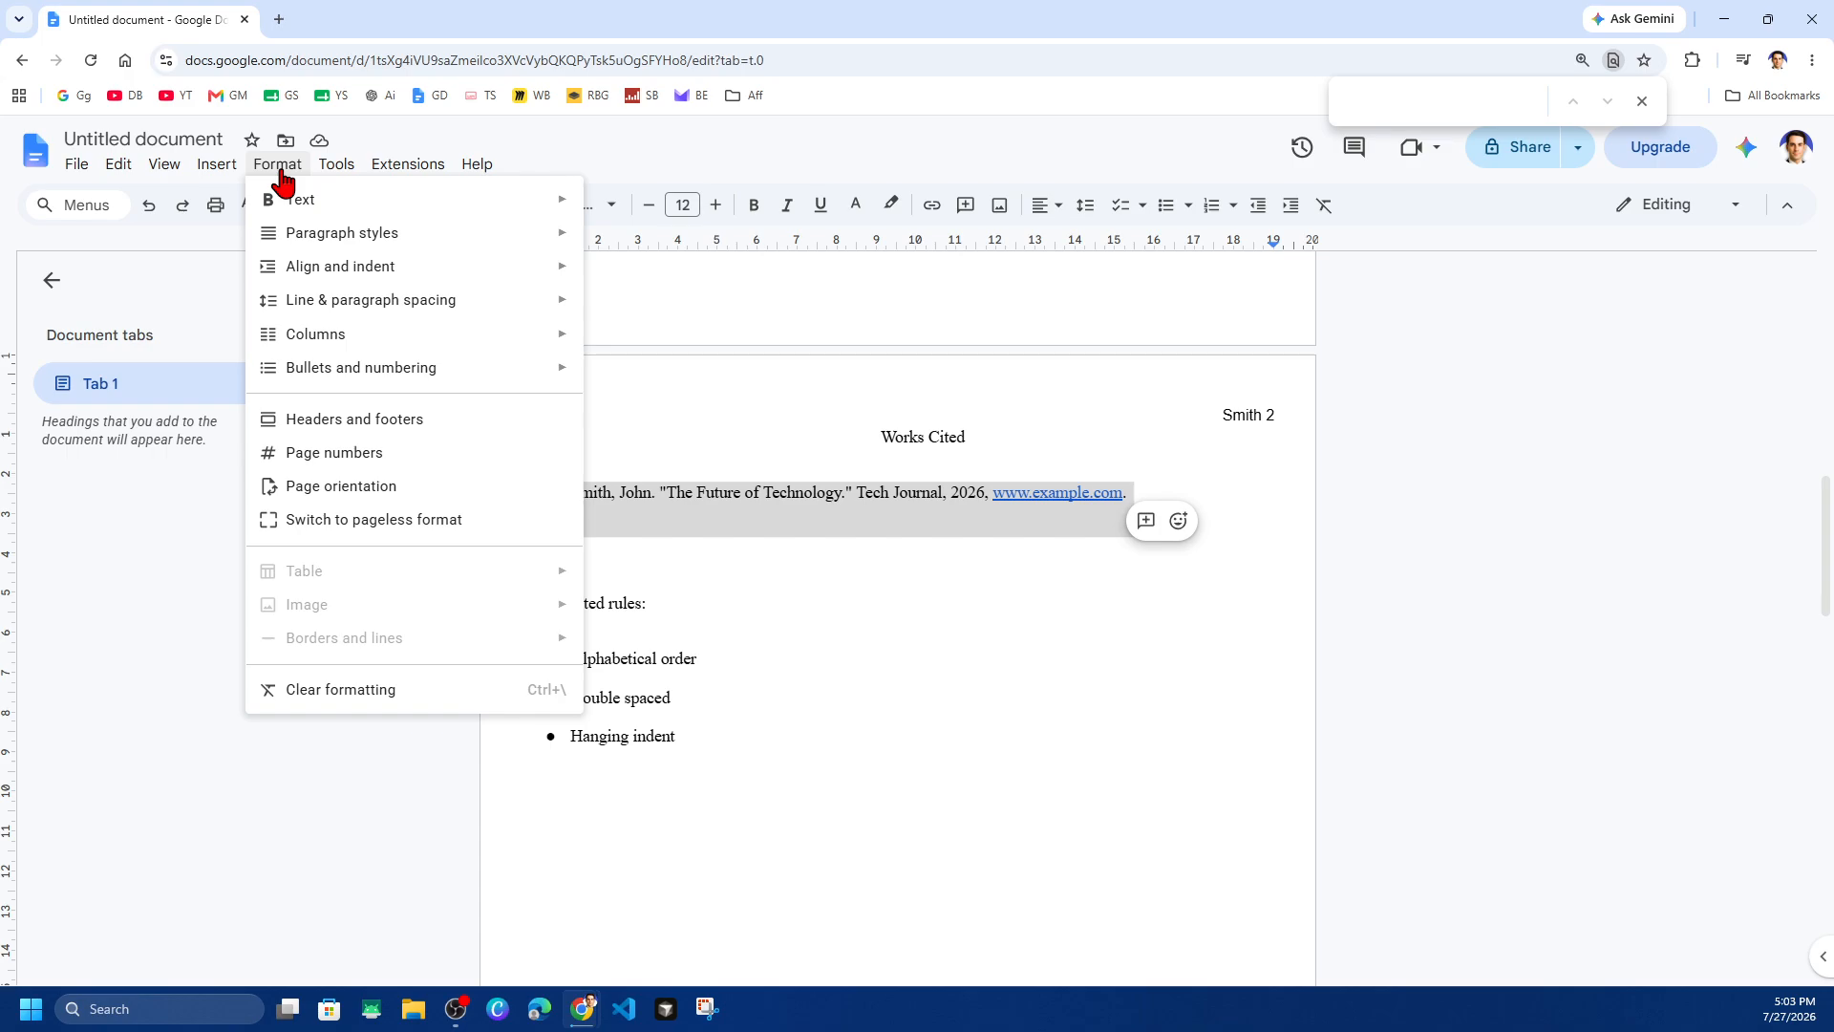
pyautogui.moveTo(381, 271)
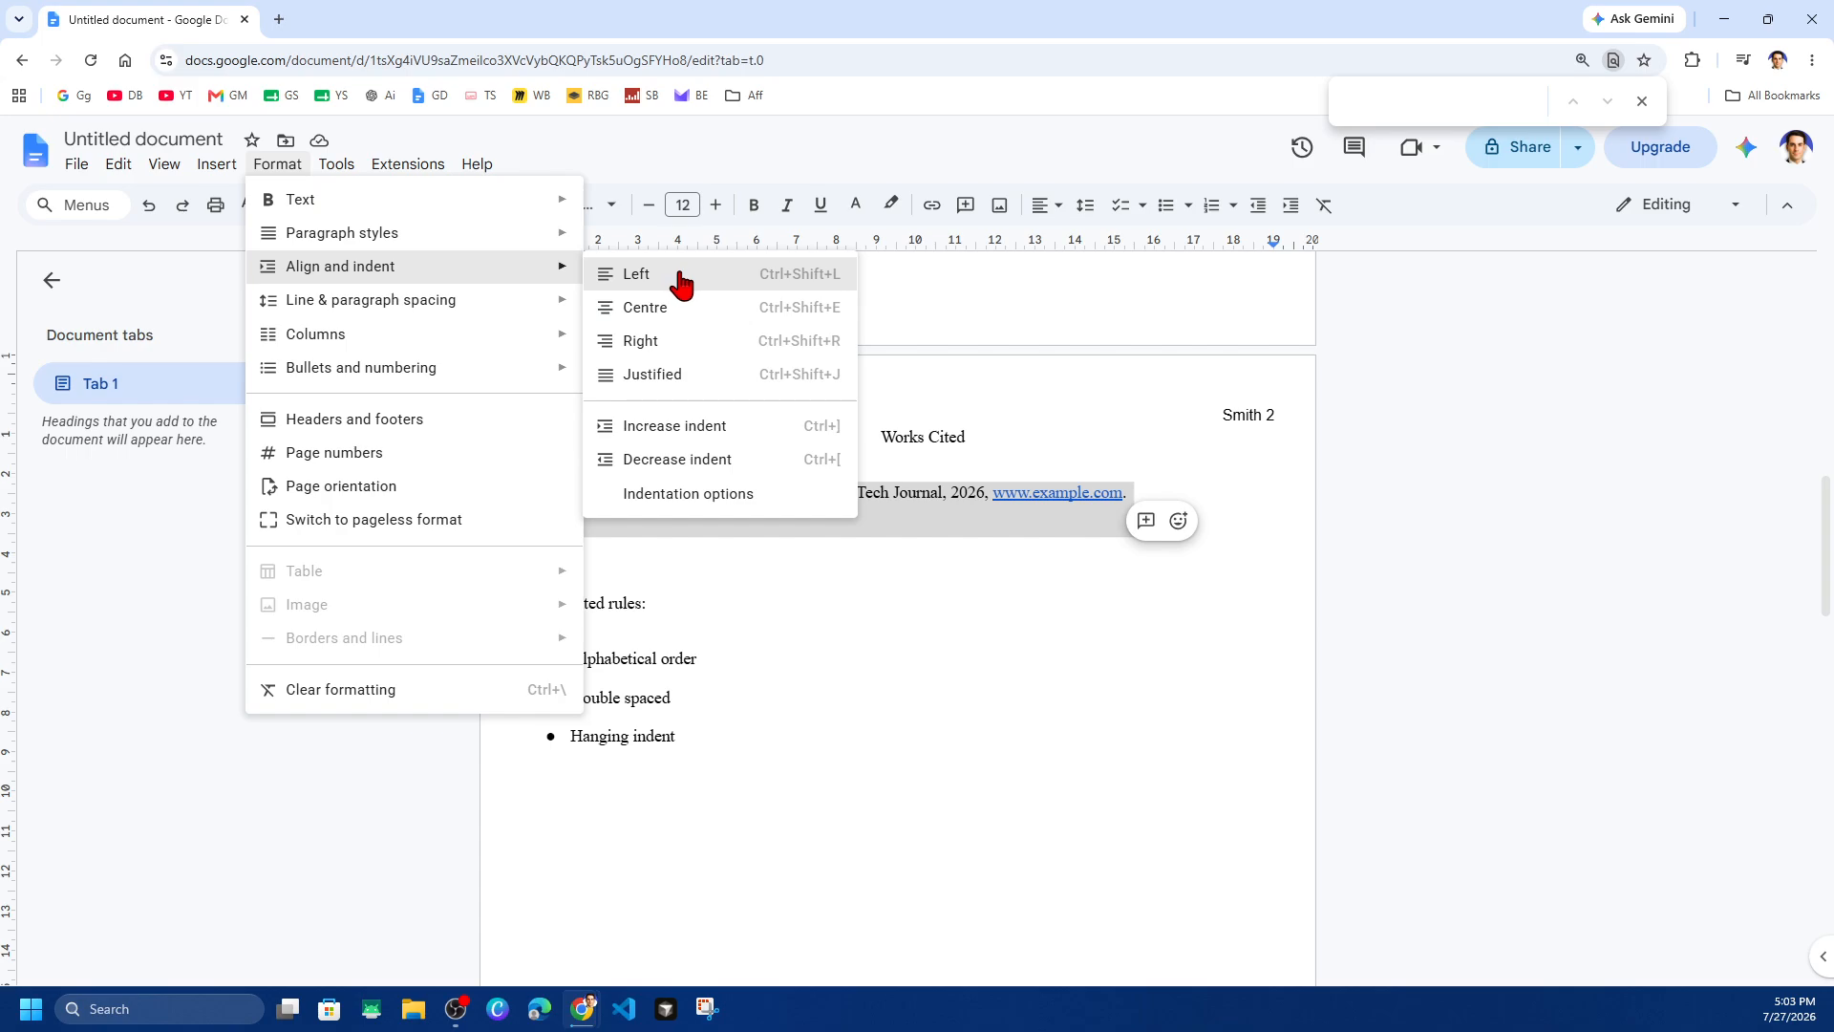
pyautogui.click(744, 493)
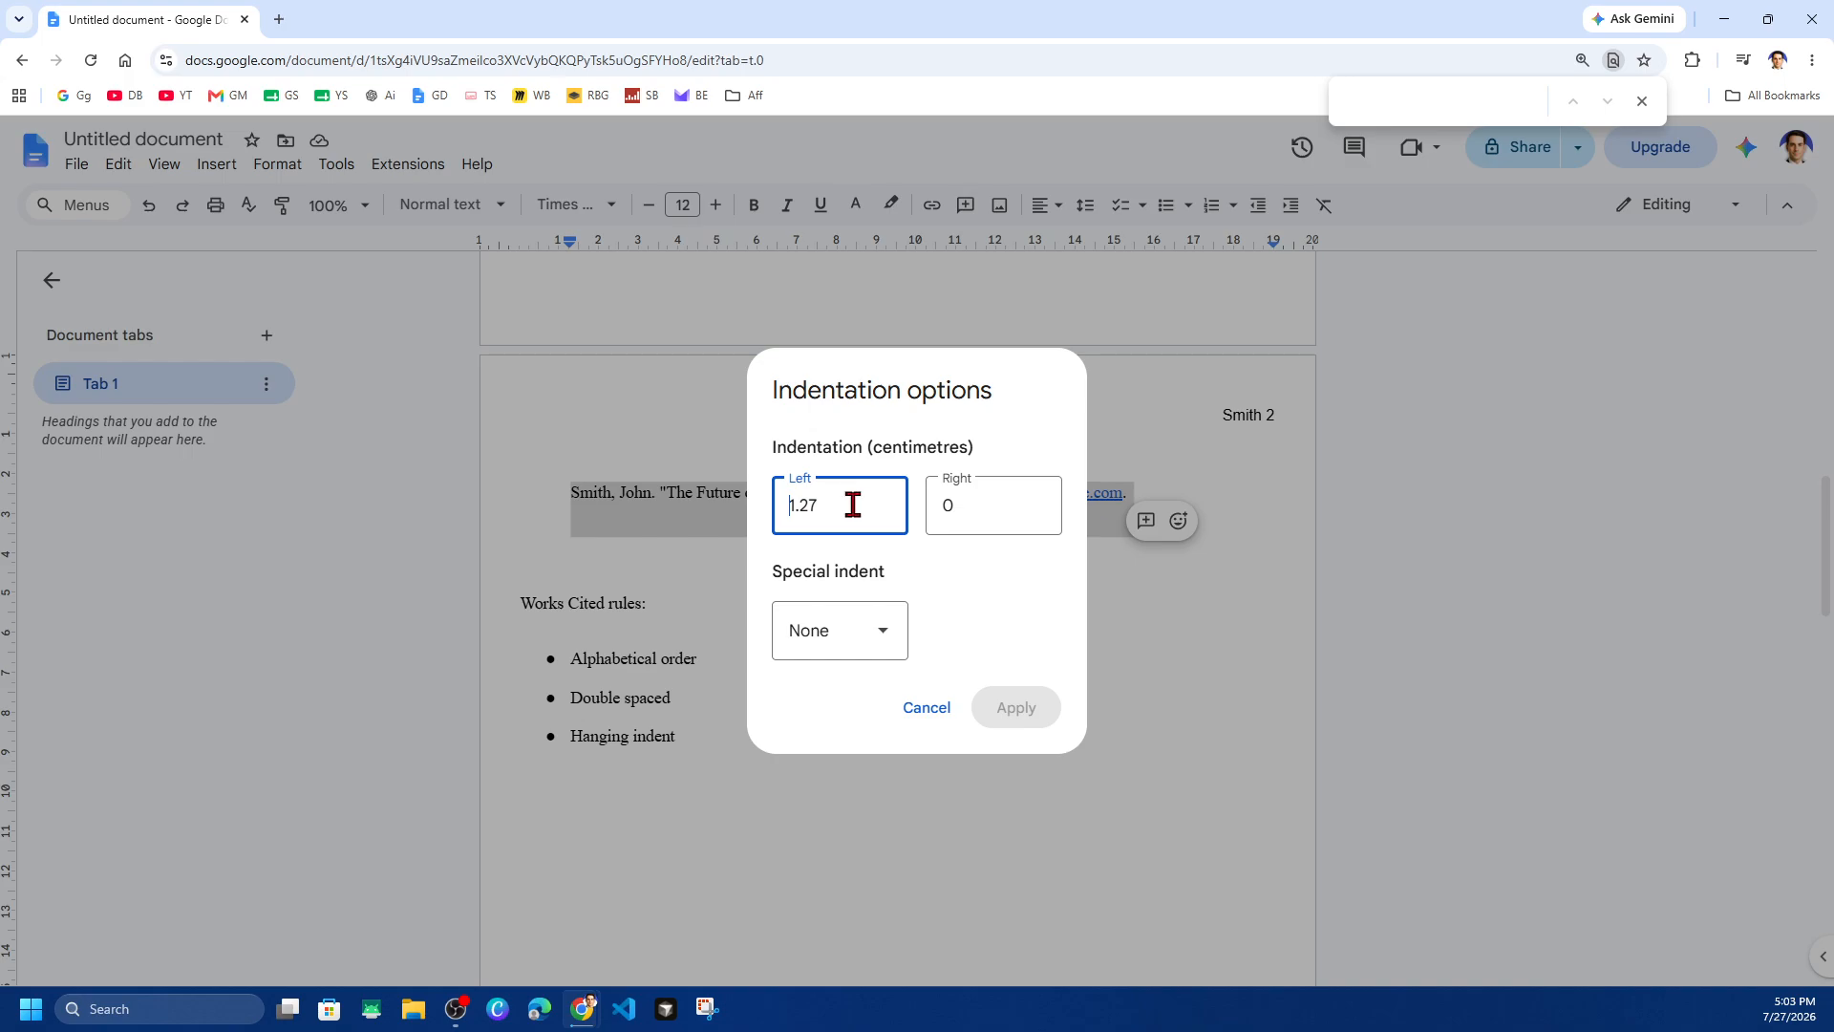
pyautogui.click(883, 637)
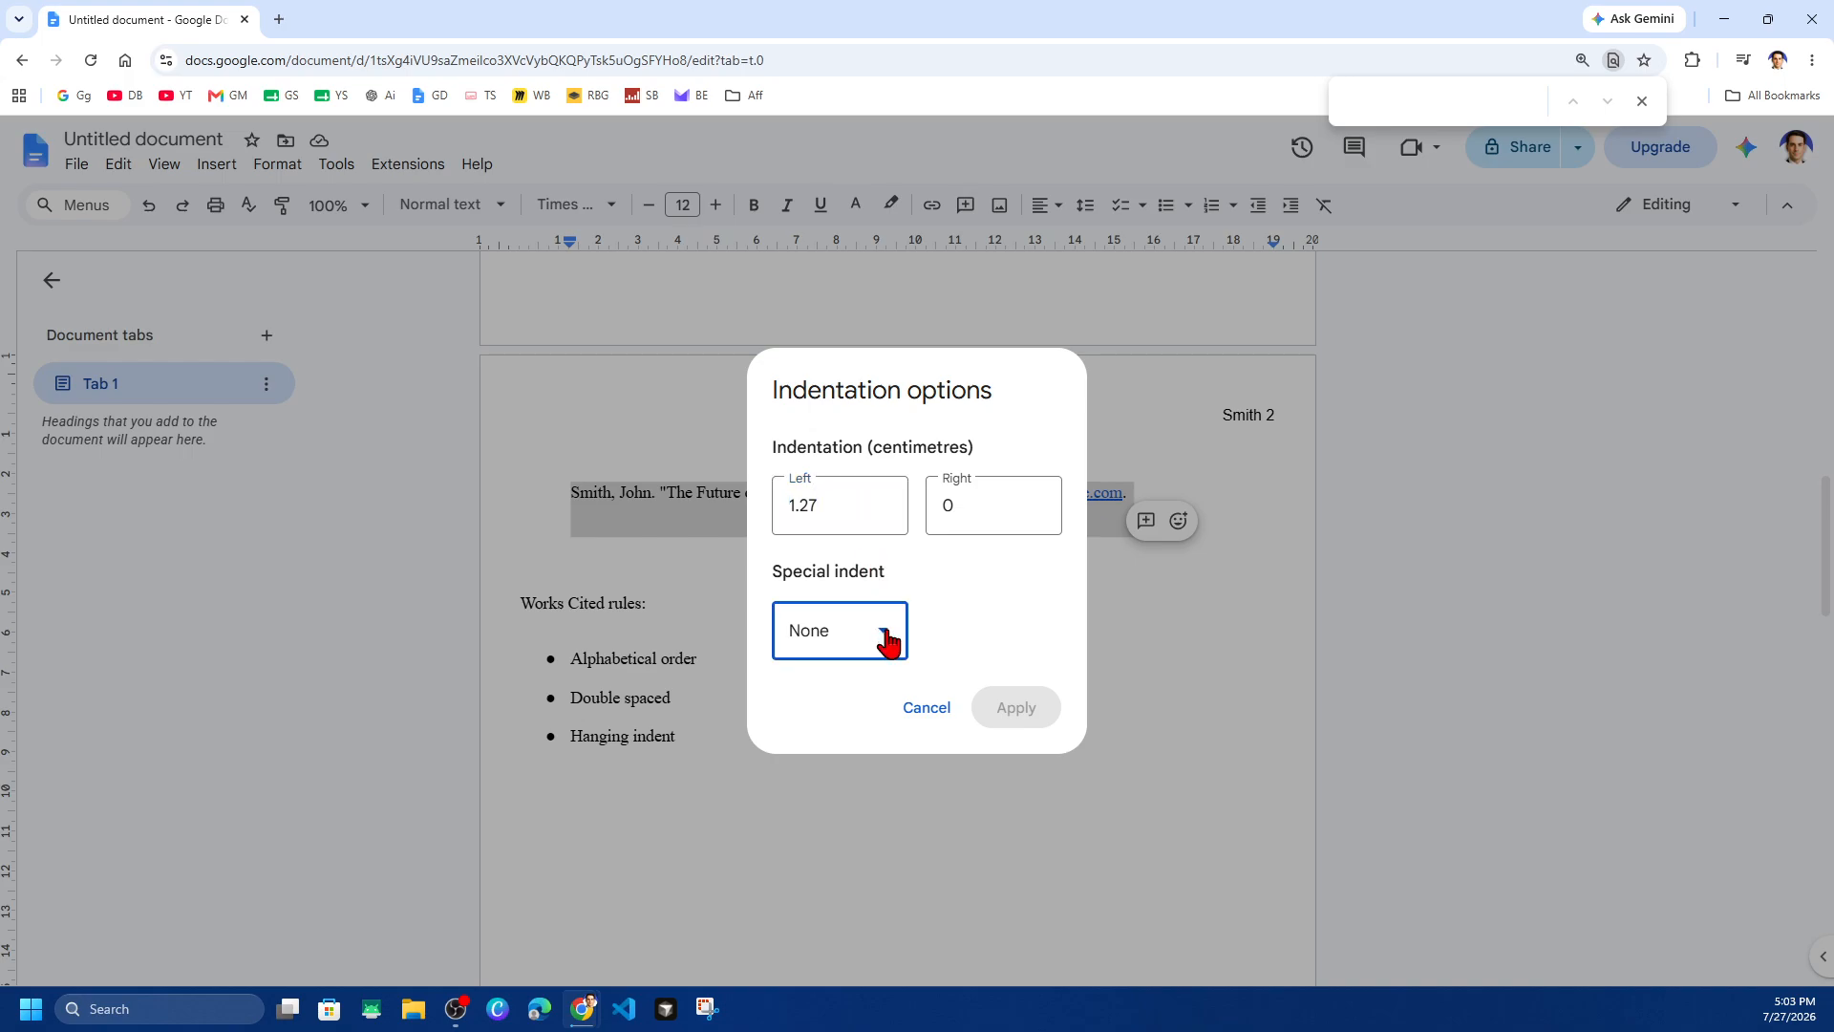
pyautogui.click(887, 642)
pyautogui.click(889, 634)
pyautogui.click(841, 797)
pyautogui.click(976, 630)
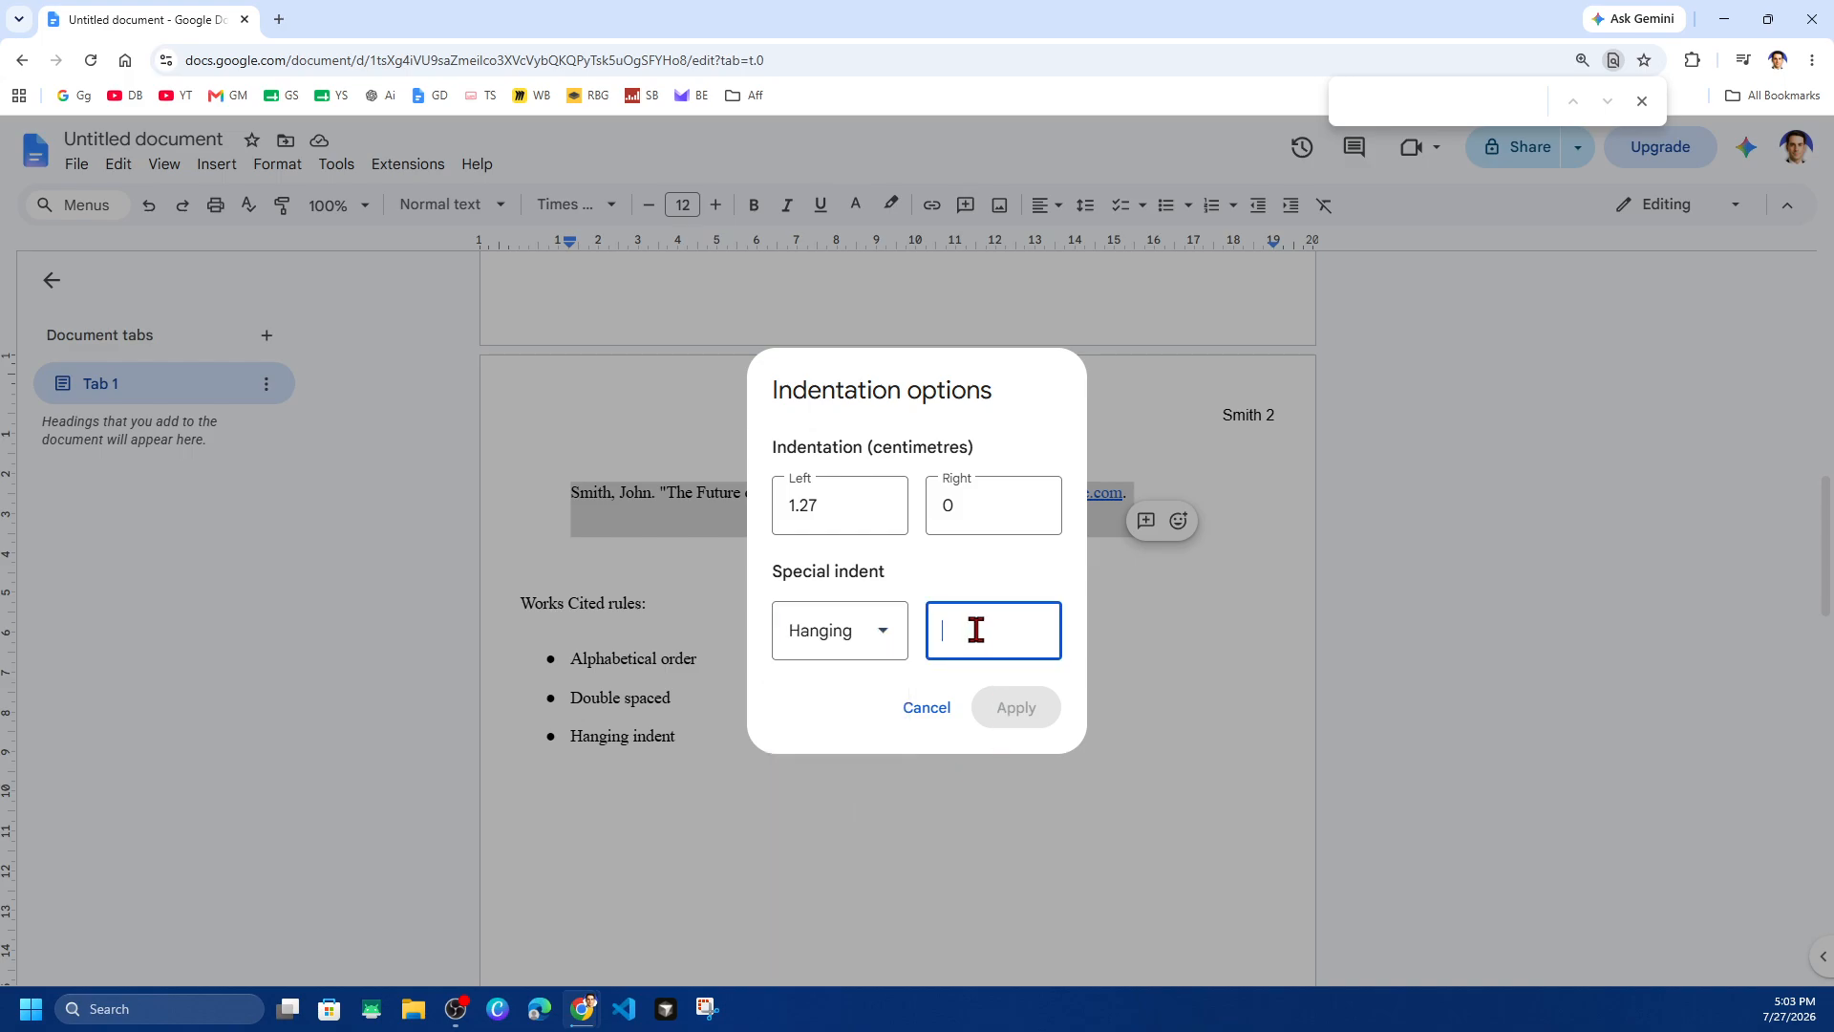
pyautogui.write('0.5')
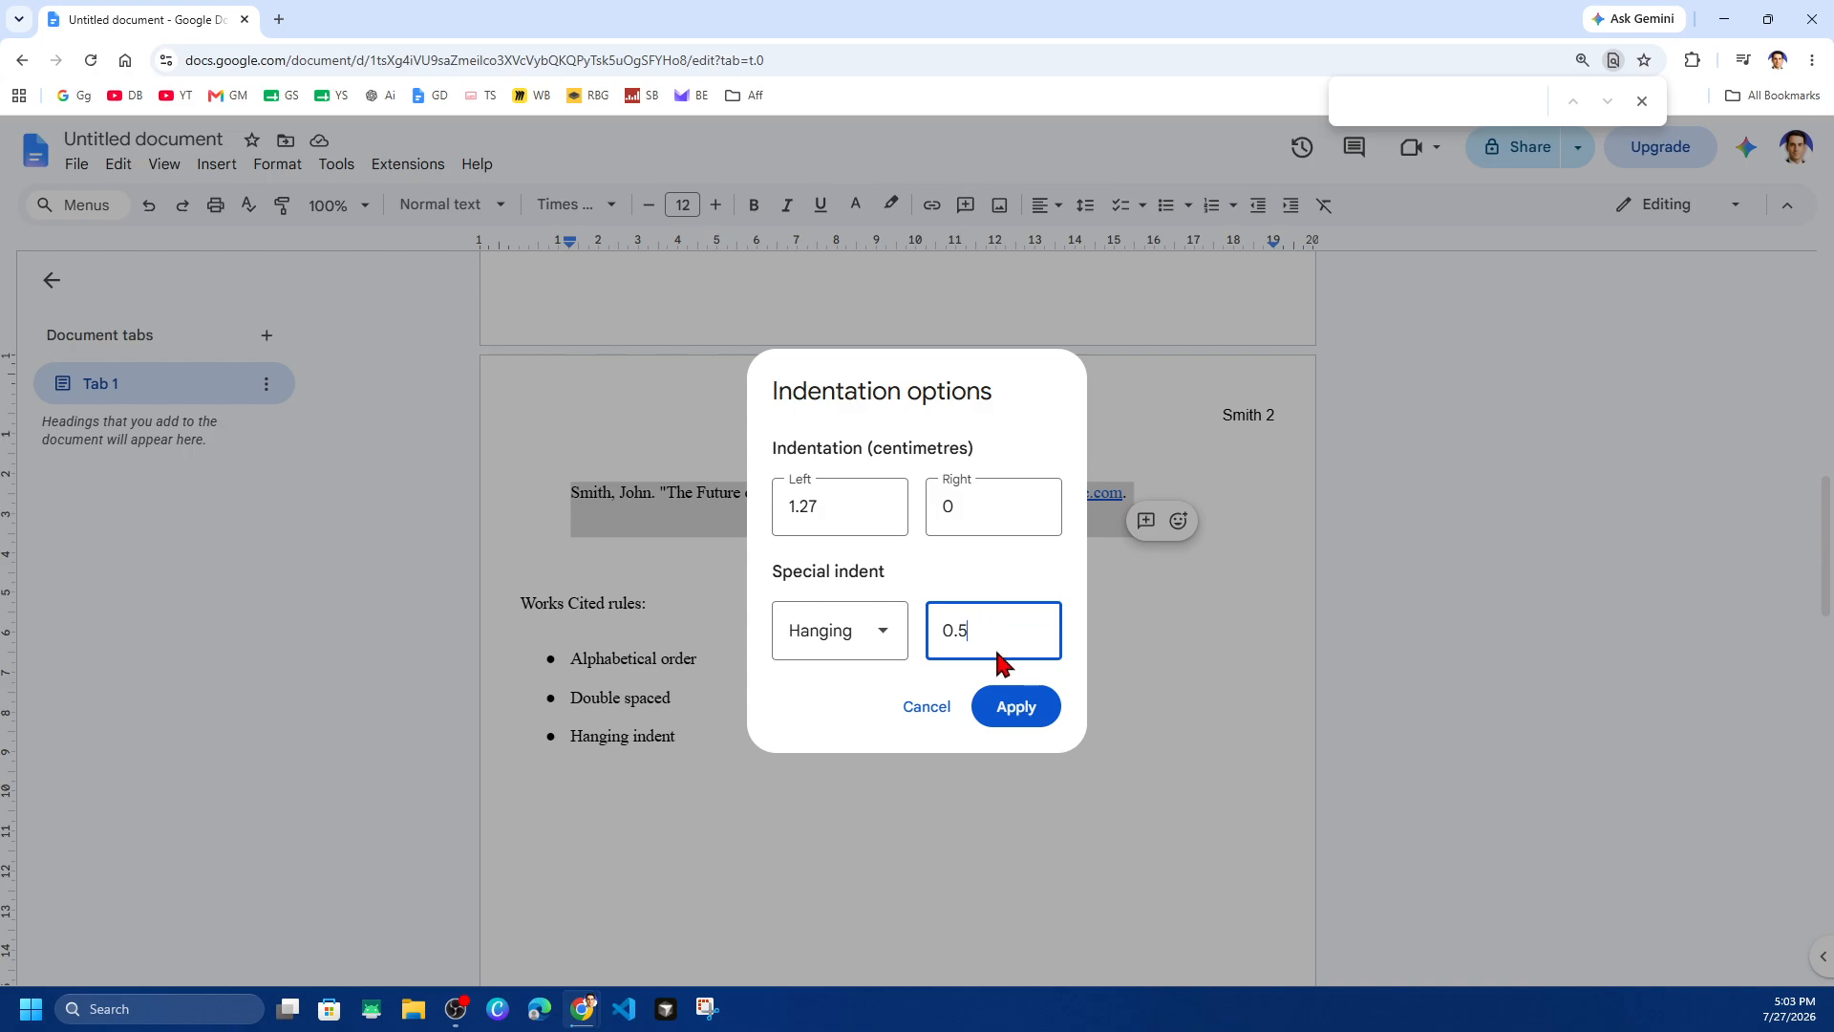
pyautogui.click(1021, 724)
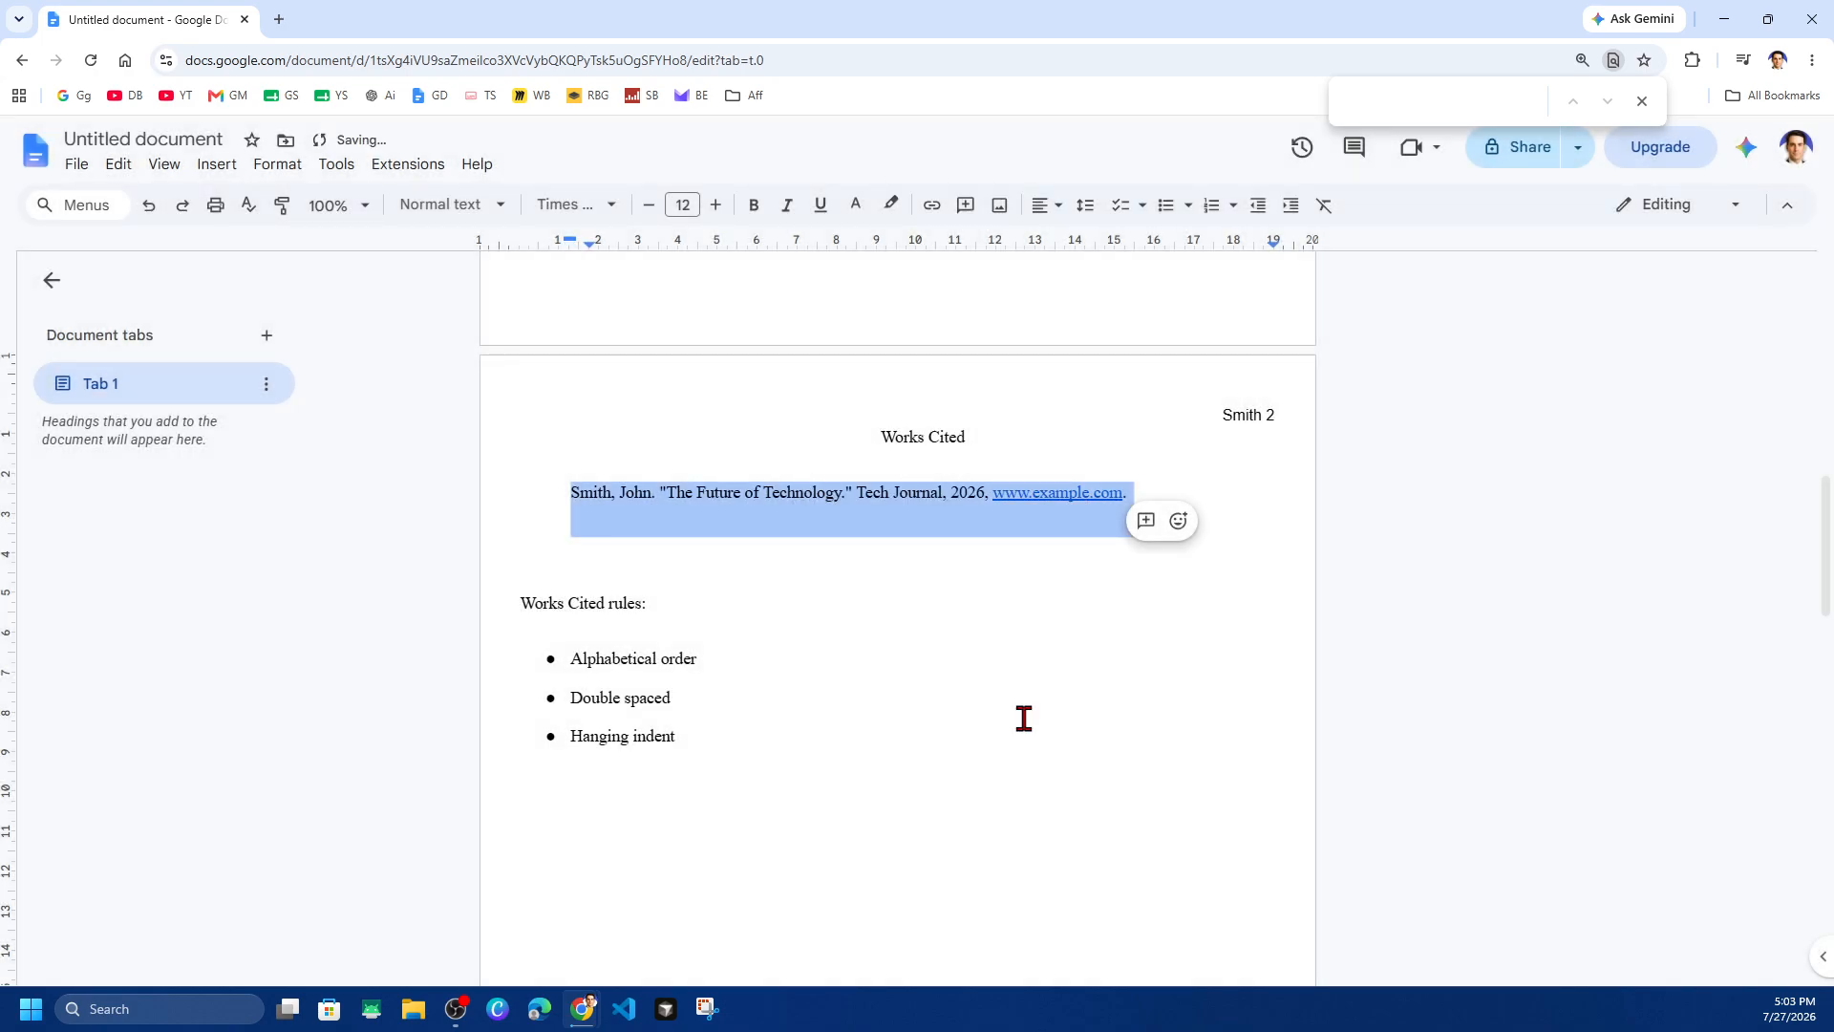
pyautogui.click(1039, 562)
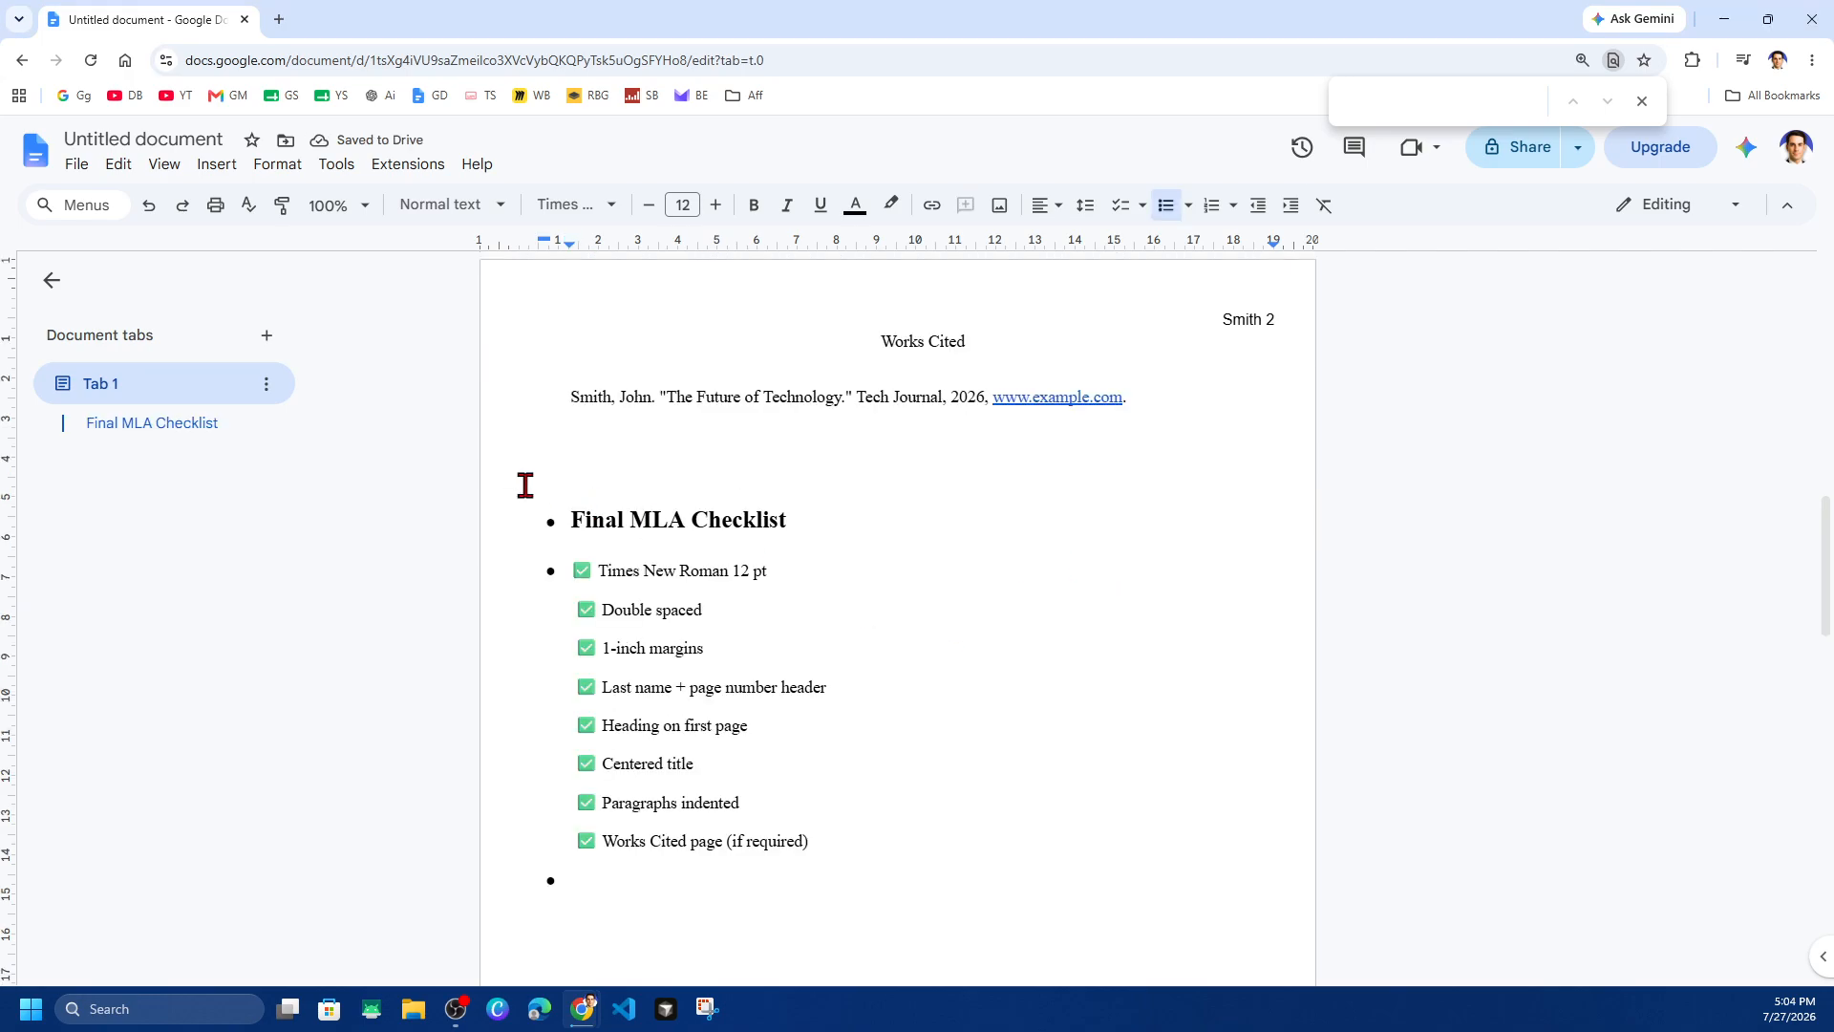
# Step: Review the Final MLA Checklist items, from the font and spacing through to the Works Cited page
pyautogui.doubleClick(598, 520)
pyautogui.click(794, 527)
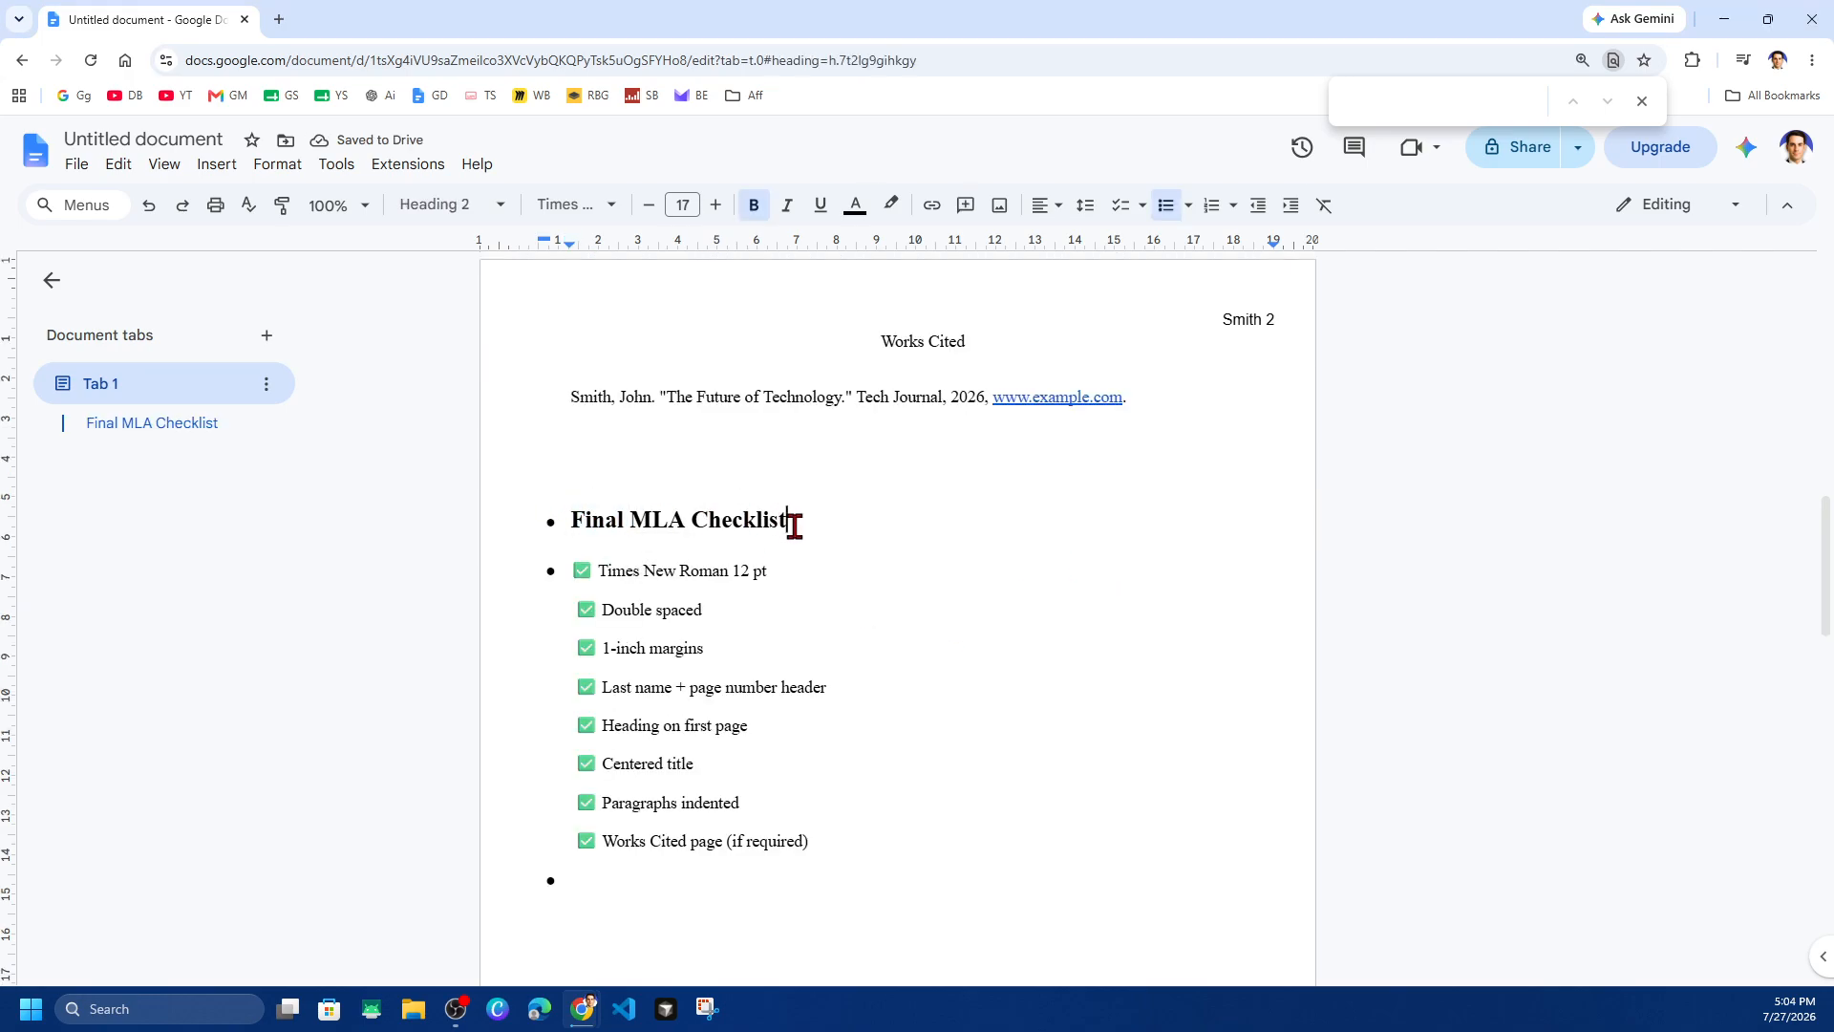
pyautogui.click(597, 571)
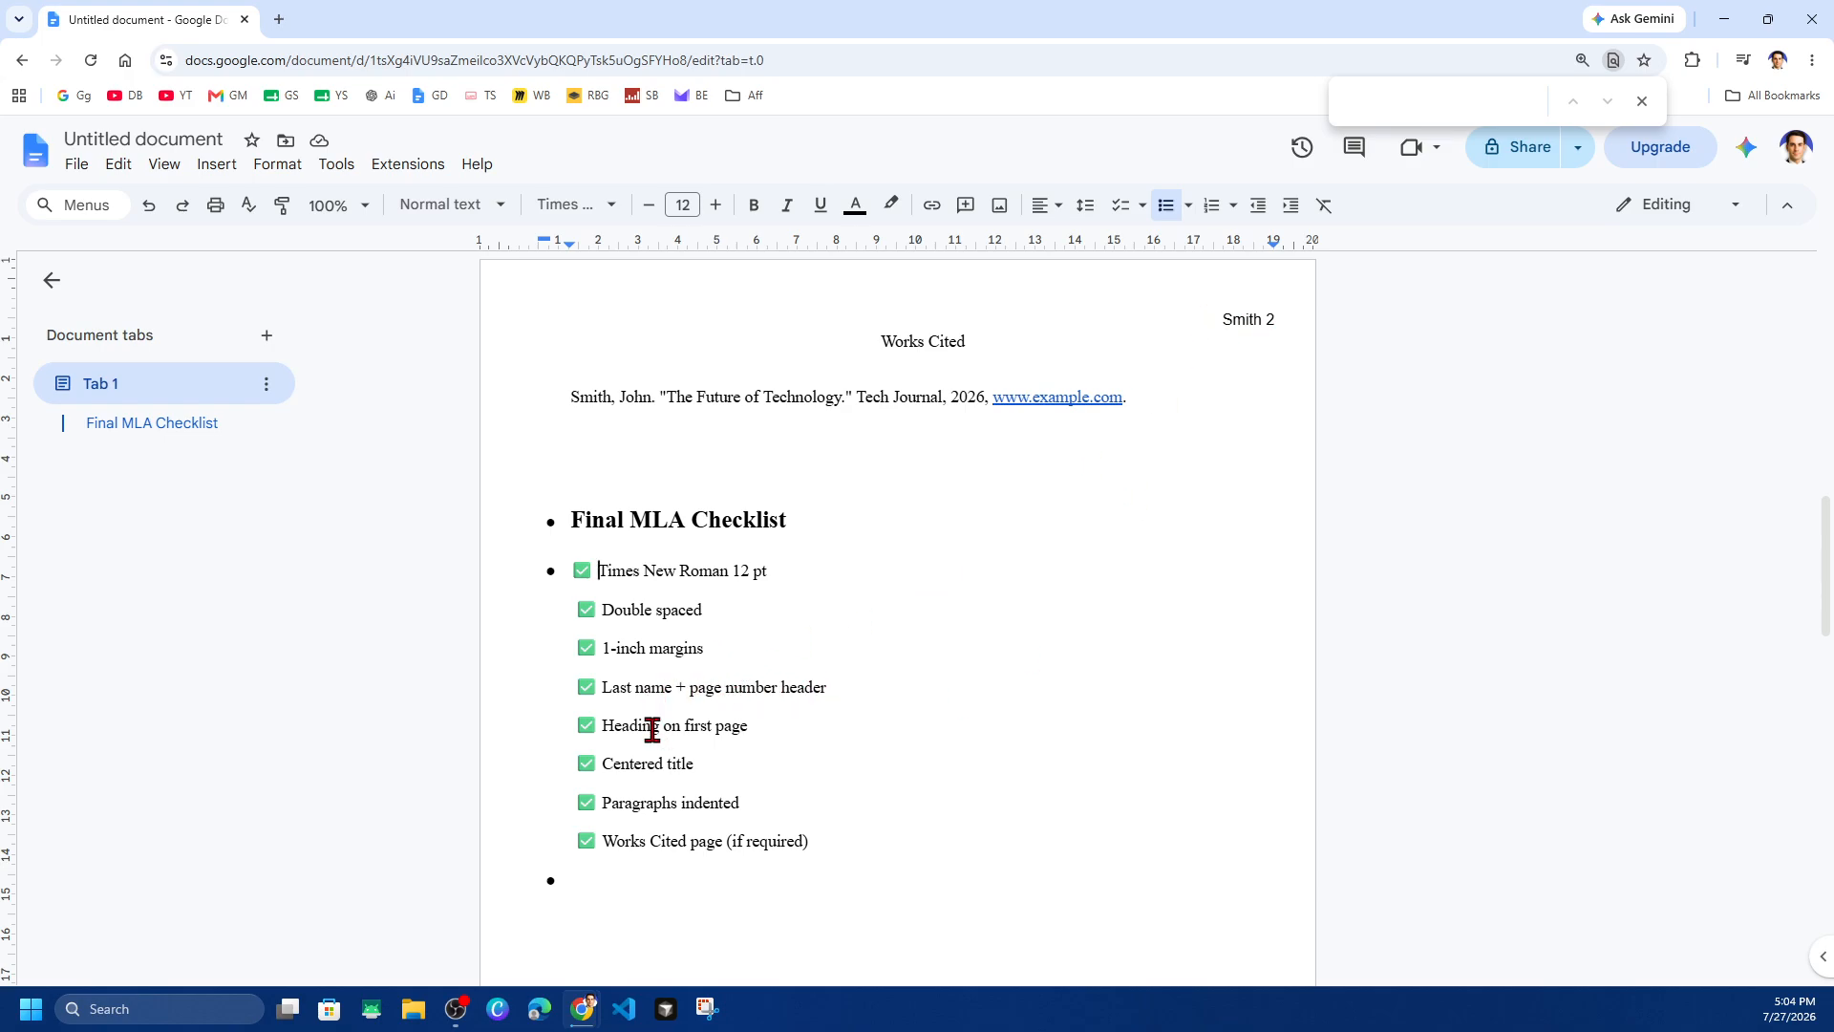
pyautogui.moveTo(614, 765); pyautogui.dragTo(765, 803)
pyautogui.click(767, 797)
pyautogui.moveTo(641, 840); pyautogui.dragTo(811, 837)
pyautogui.click(839, 834)
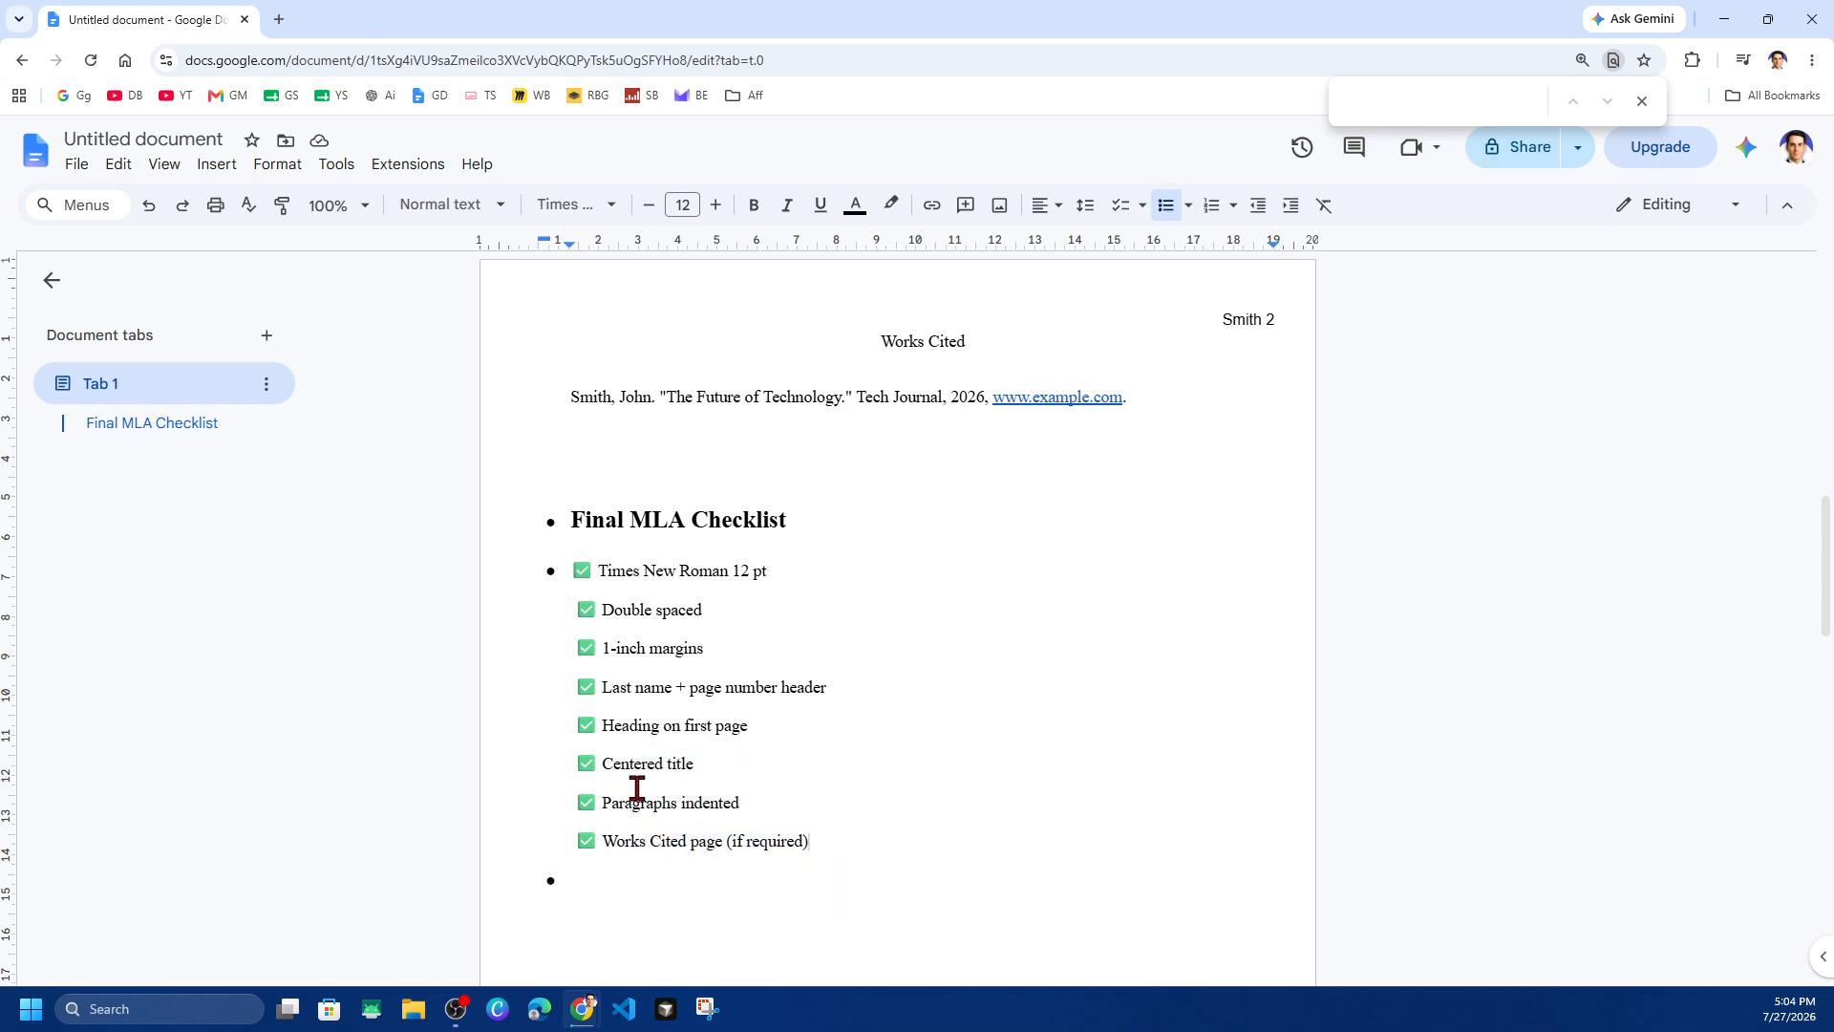